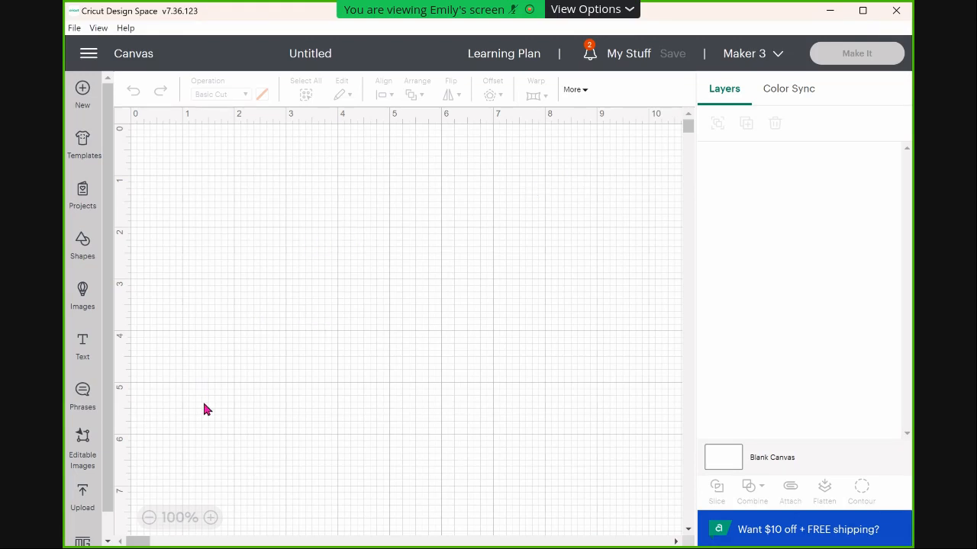
Step: Add the recently uploaded black kicking ninja silhouette to the canvas
left_click(84, 495)
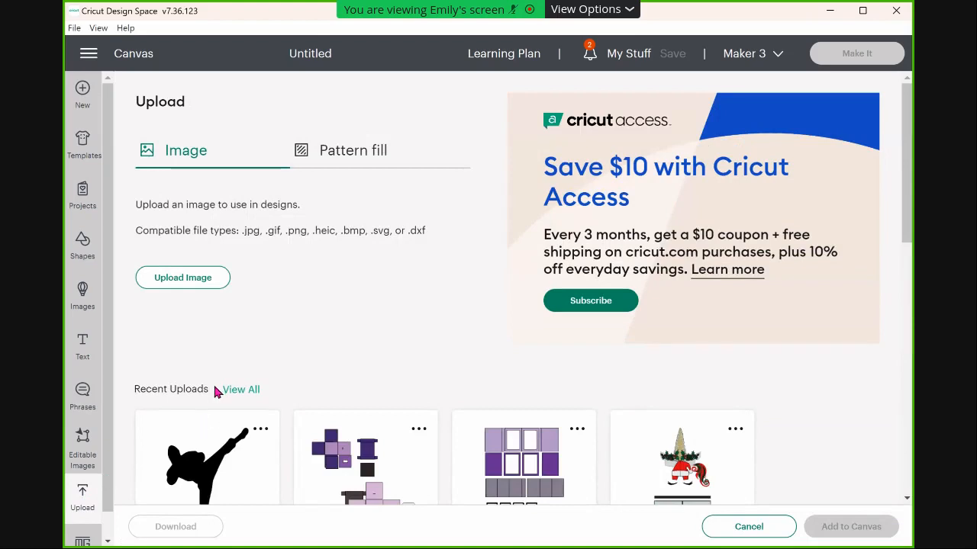
scroll(215, 391, "down", 2)
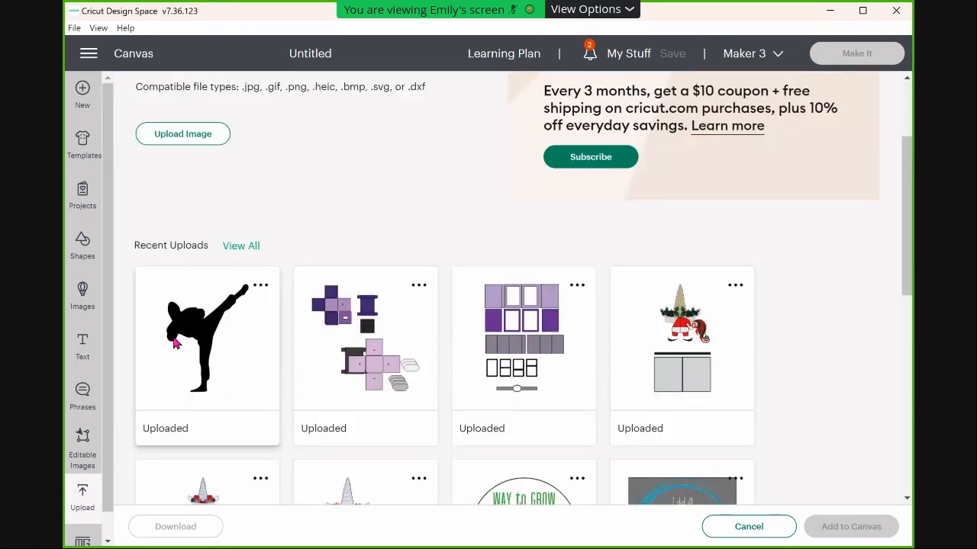
left_click(195, 329)
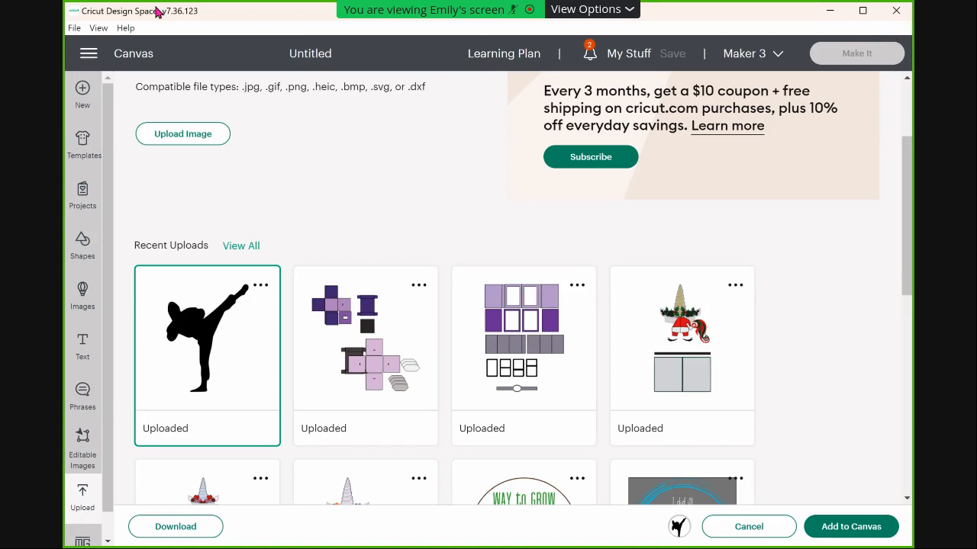
left_click(818, 530)
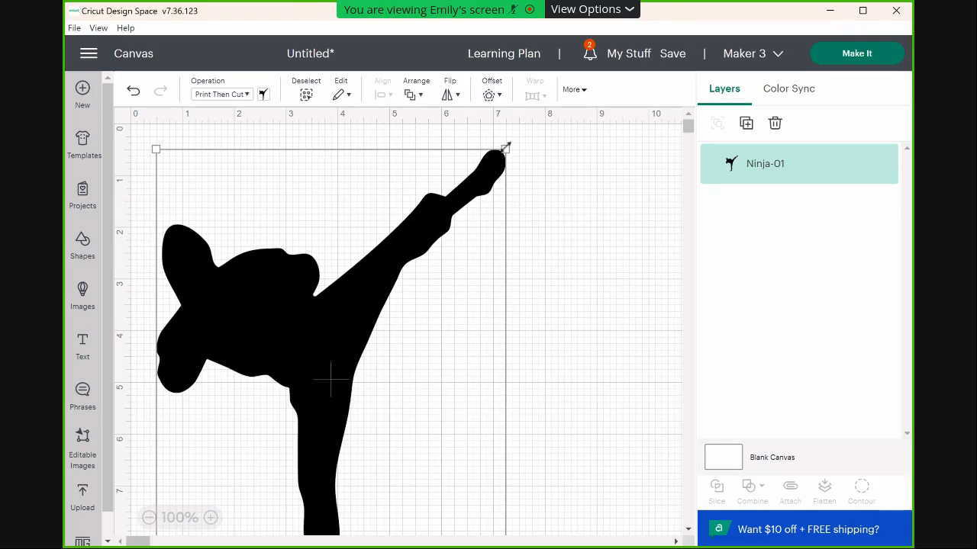
Step: Scale the ninja silhouette down proportionally to about 1.5 in wide by 2 in tall
left_click_drag(505, 146, 279, 283)
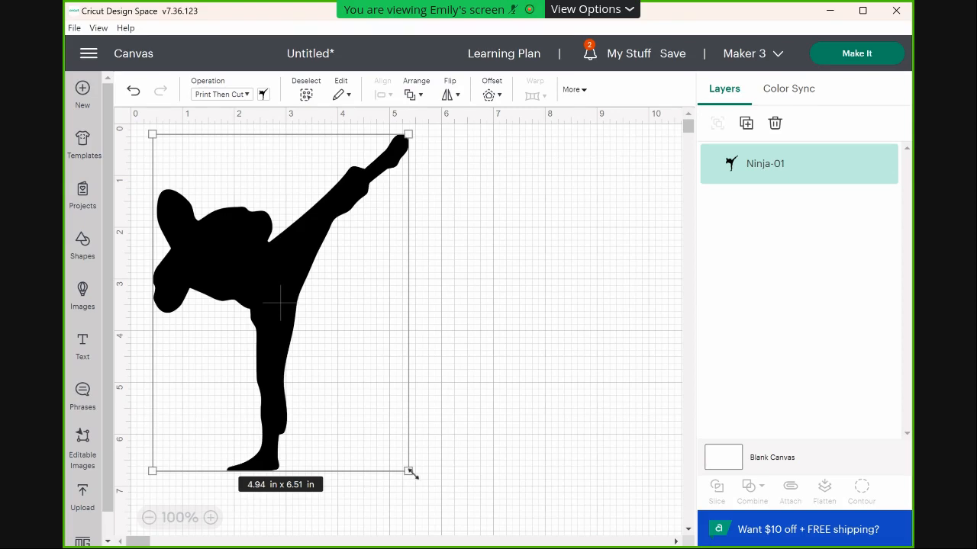
left_click_drag(406, 469, 378, 433)
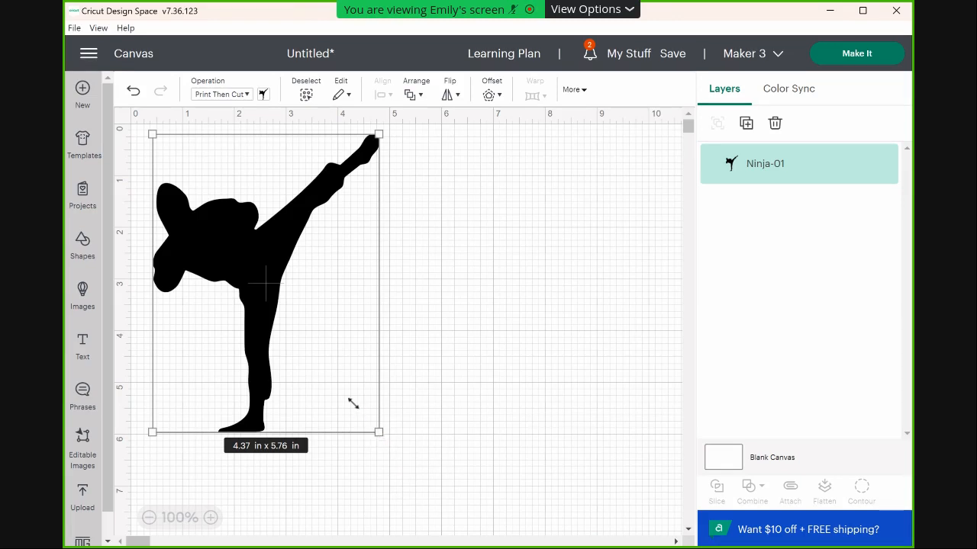
left_click_drag(378, 432, 231, 238)
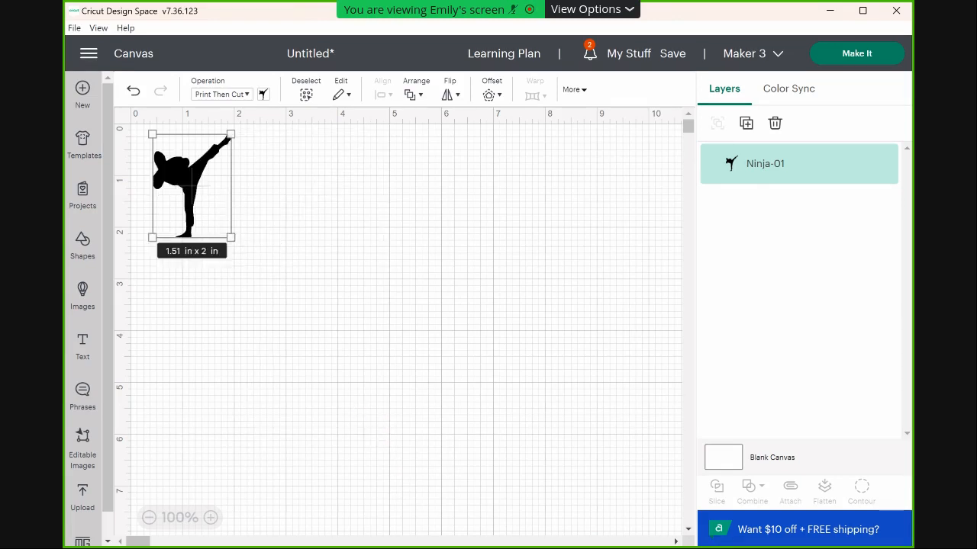
left_click(210, 519)
left_click(210, 518)
left_click(210, 518)
left_click(209, 519)
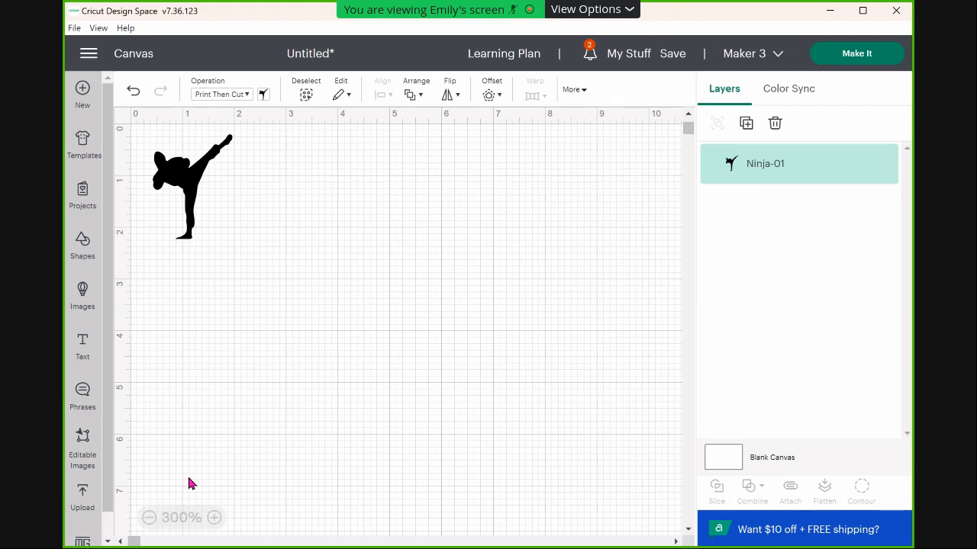
right_click(148, 524)
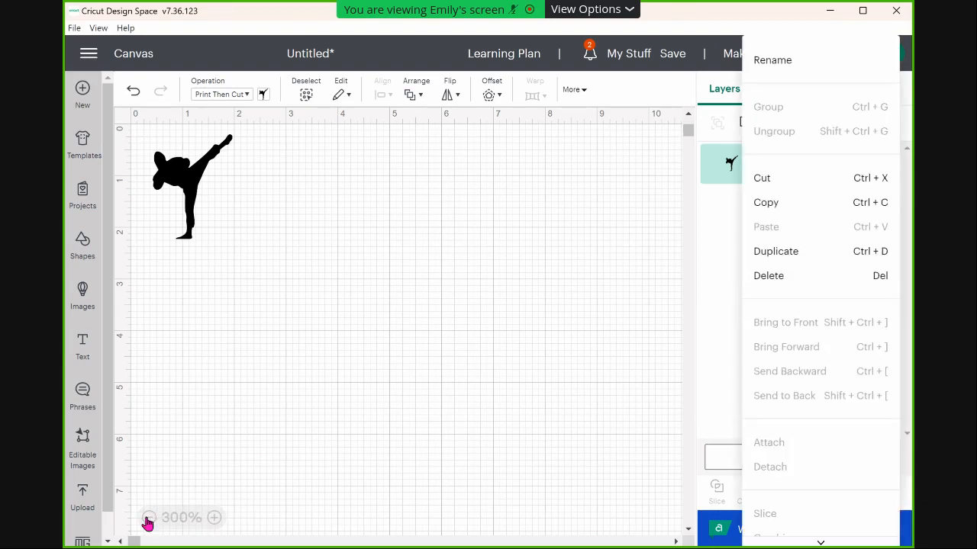
left_click(148, 523)
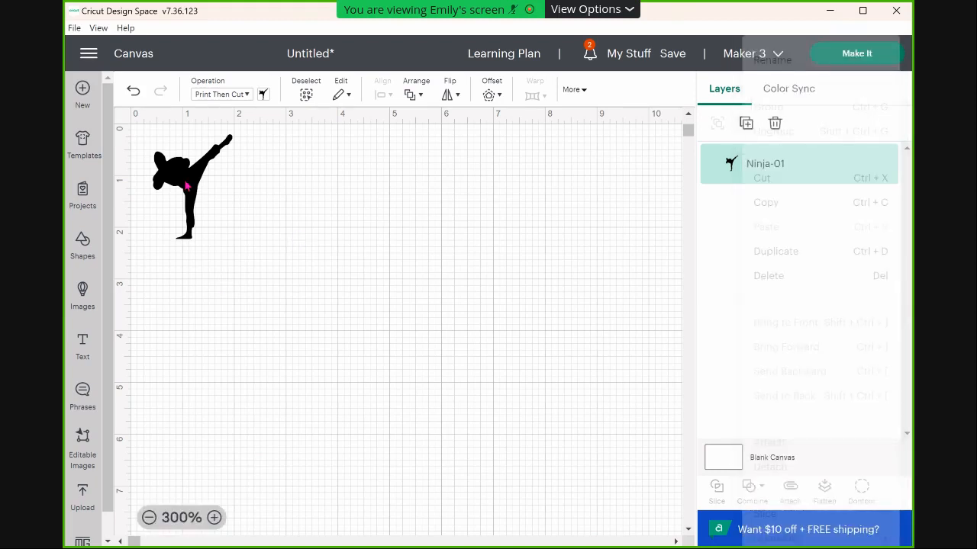
left_click(149, 519)
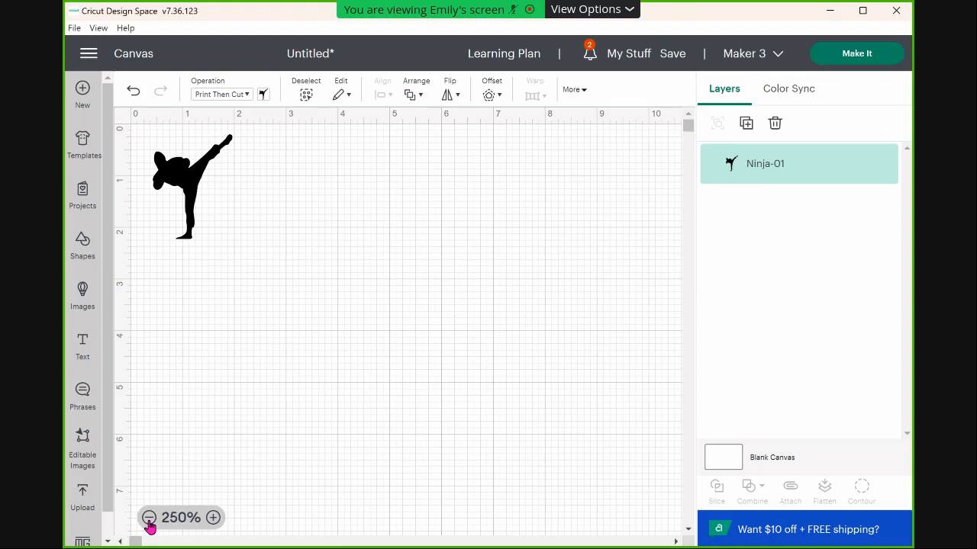
left_click(149, 519)
left_click(149, 519)
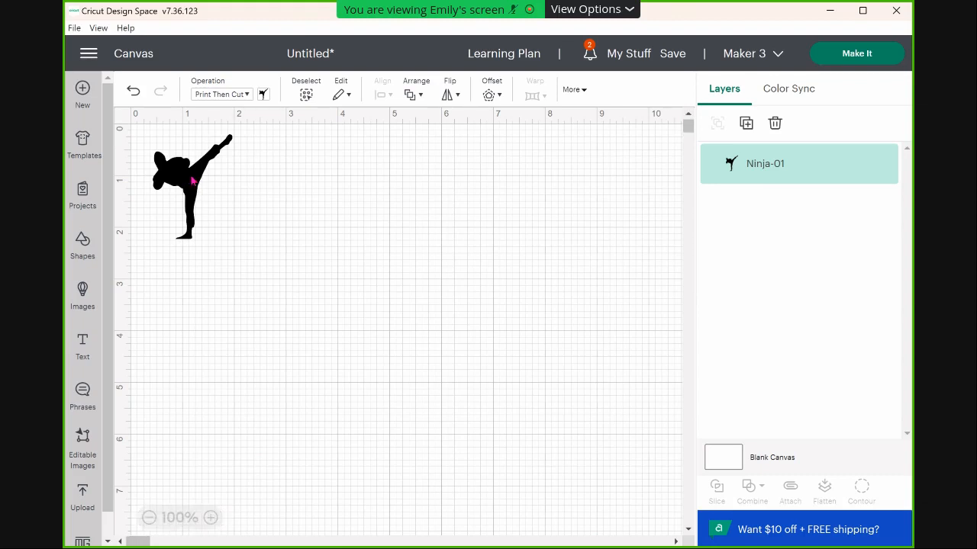
left_click(209, 234)
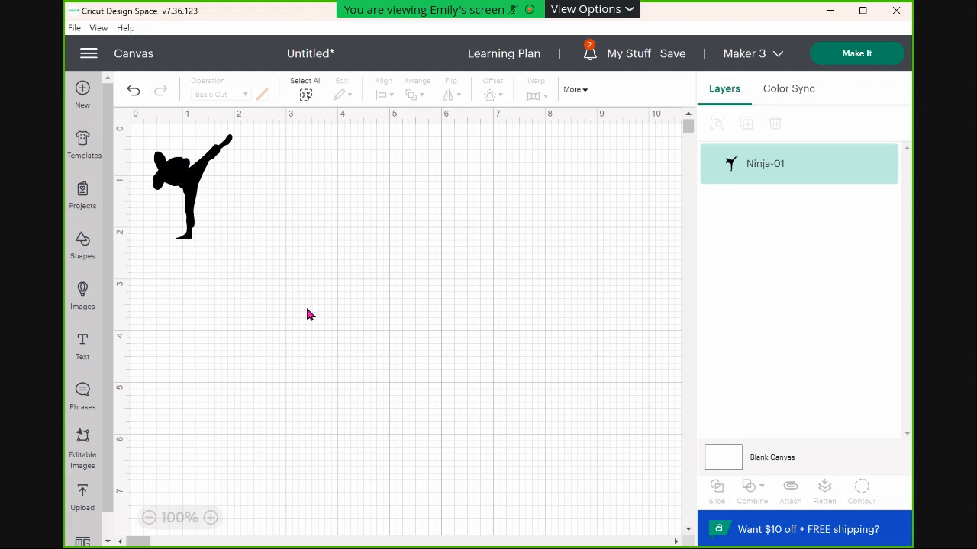
scroll(264, 308, "up", 2)
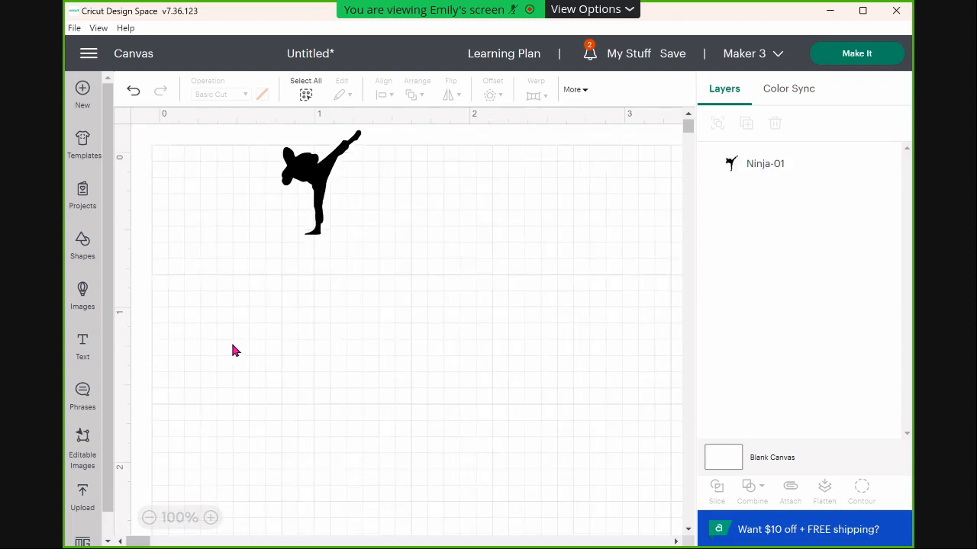
Step: Add a text object below the ninja silhouette reading "Ninja Class"
left_click(84, 346)
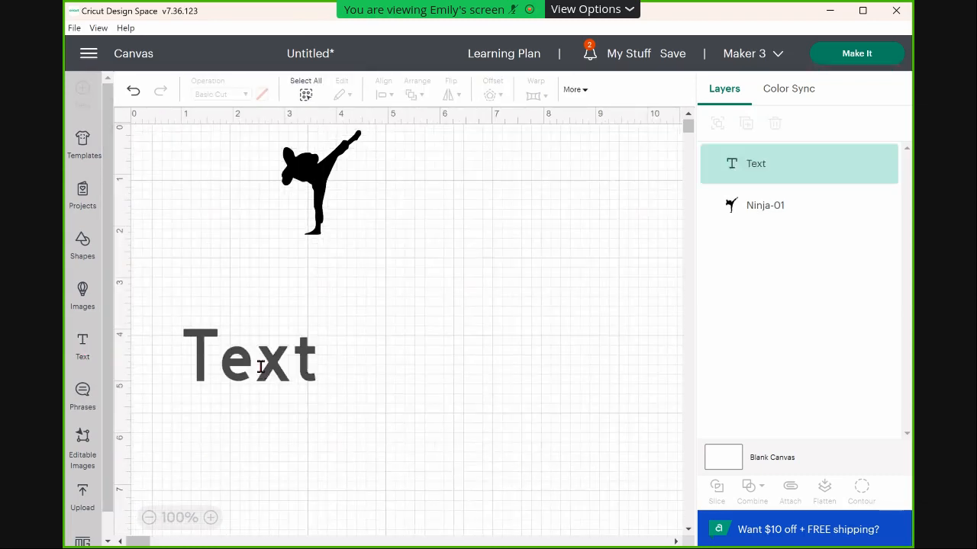
double_click(244, 353)
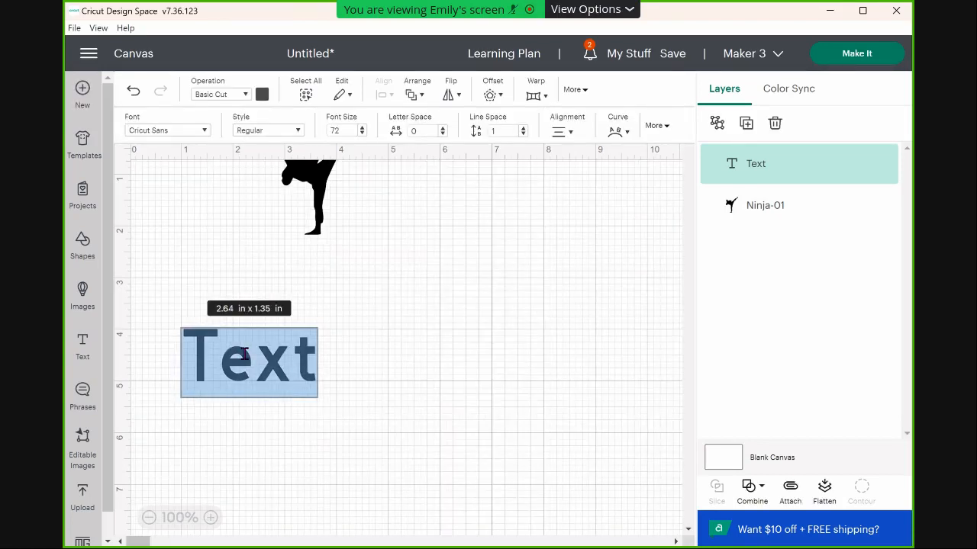
key("Left")
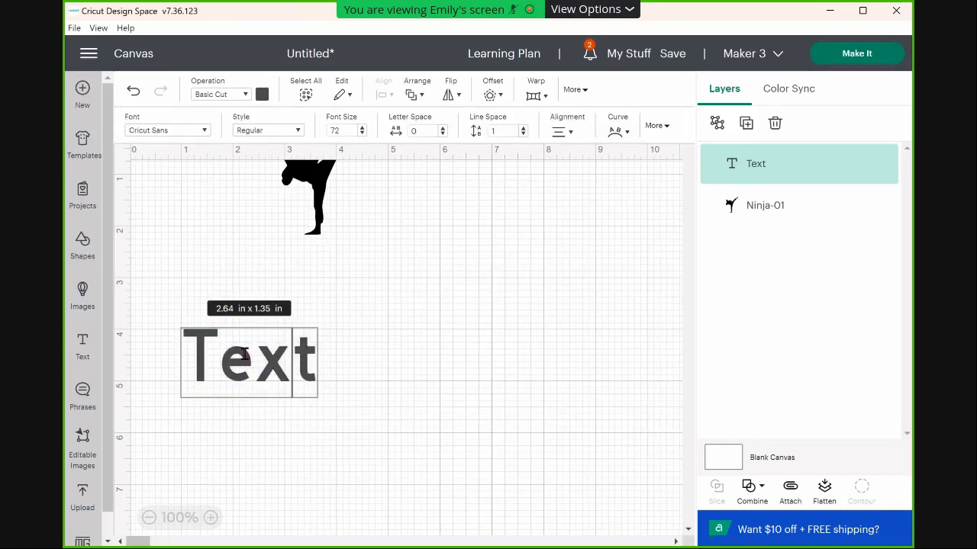
key("ctrl+a")
type("Ninja")
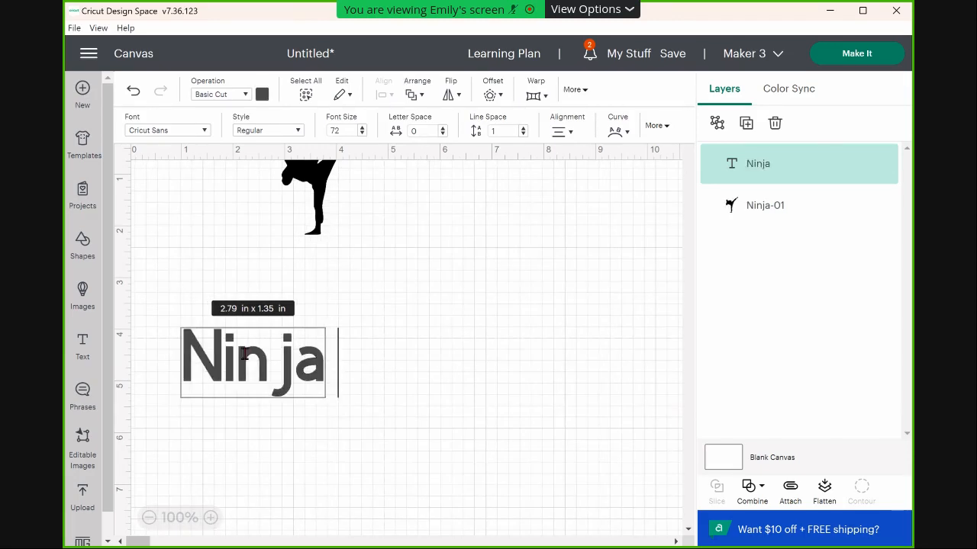
type(" Class")
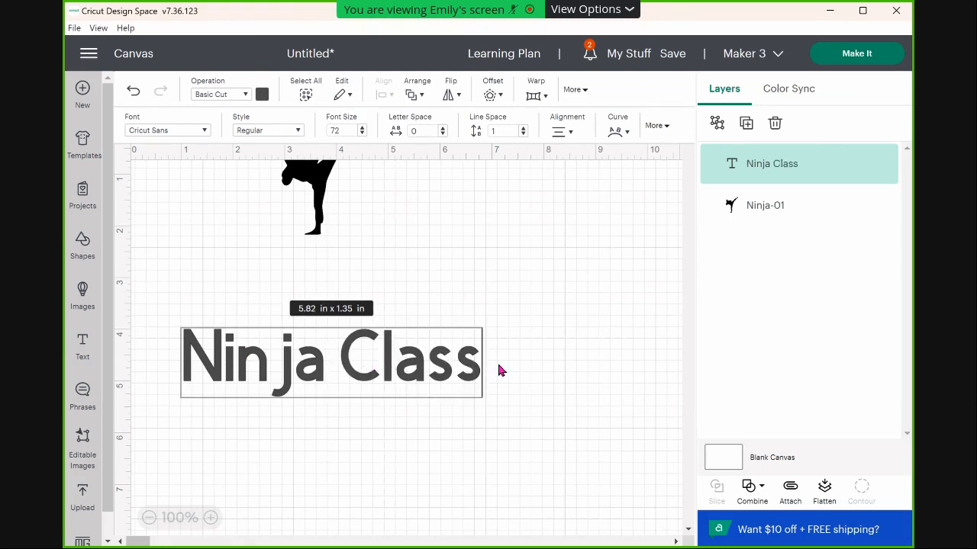
Step: Insert "4:00" and a space before the existing words so the text reads "4:00 Ninja Class"
left_click(188, 364)
type("4")
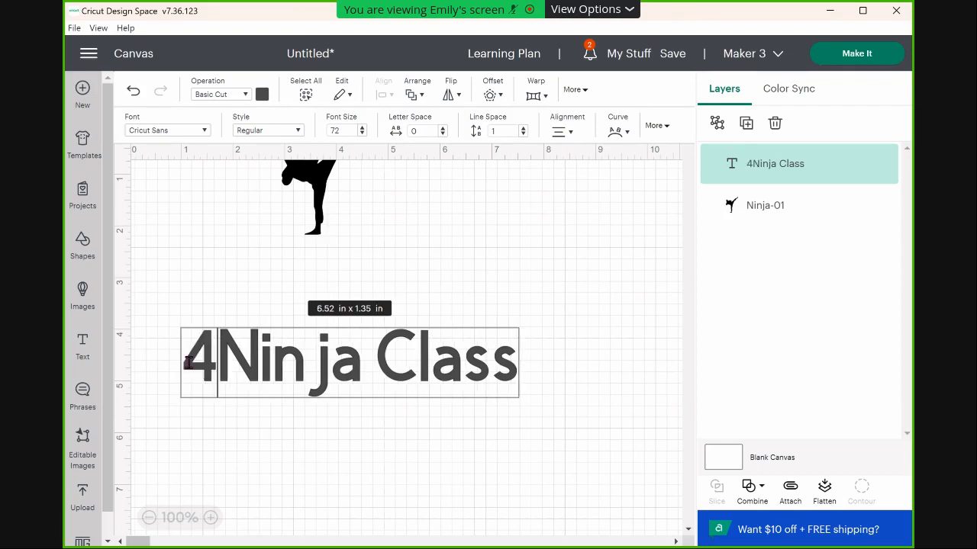
type(":")
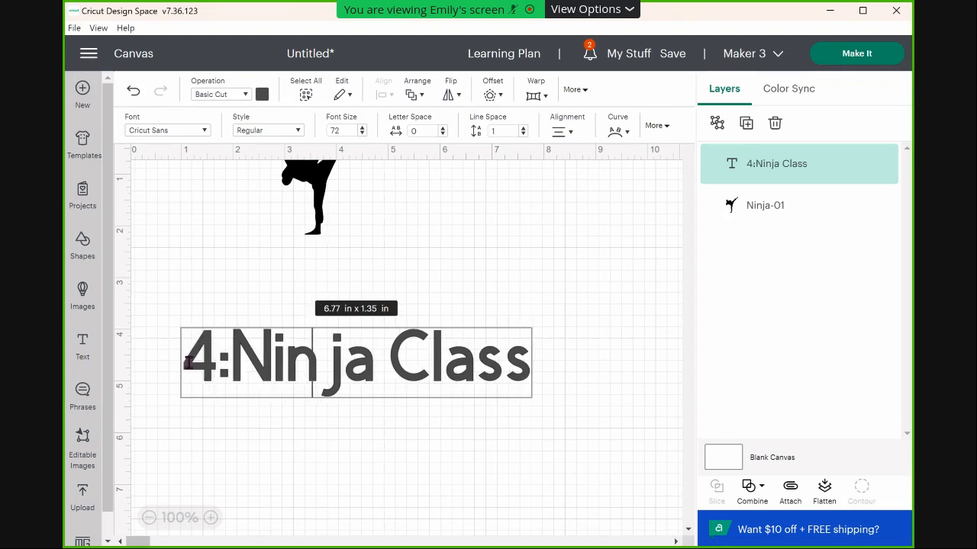
type("00")
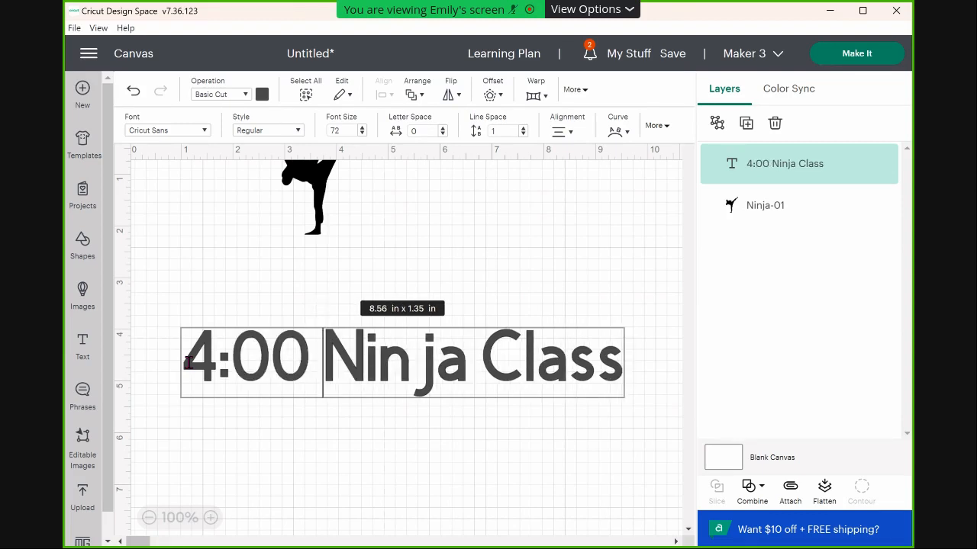
Step: Search the system fonts for "fren" with all of the "4:00 Ninja Class" text selected, and clear the search term
key("ctrl+a")
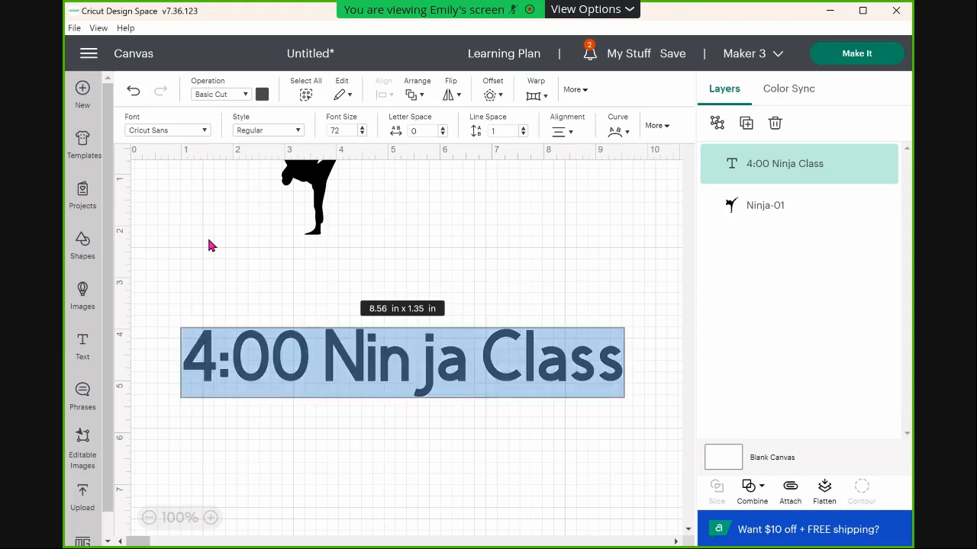
left_click(205, 126)
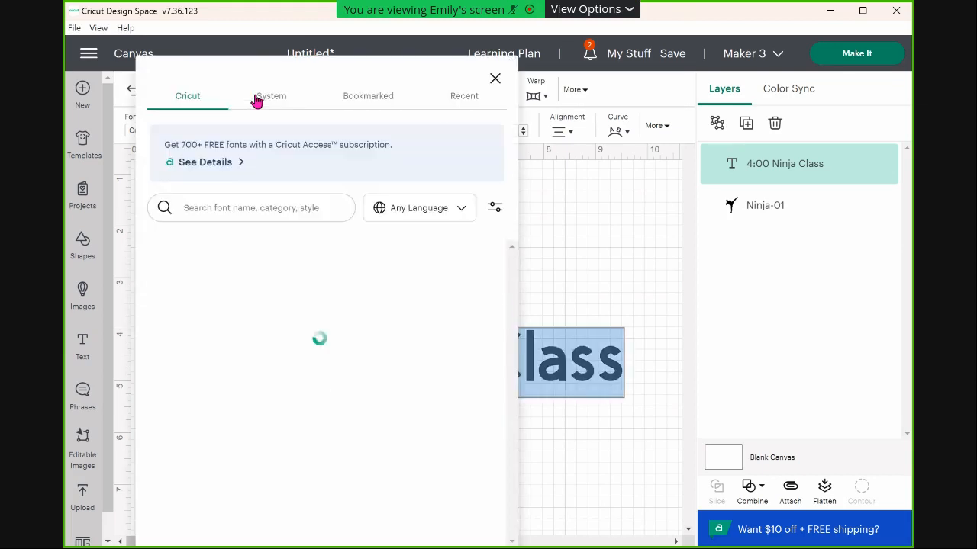
left_click(271, 97)
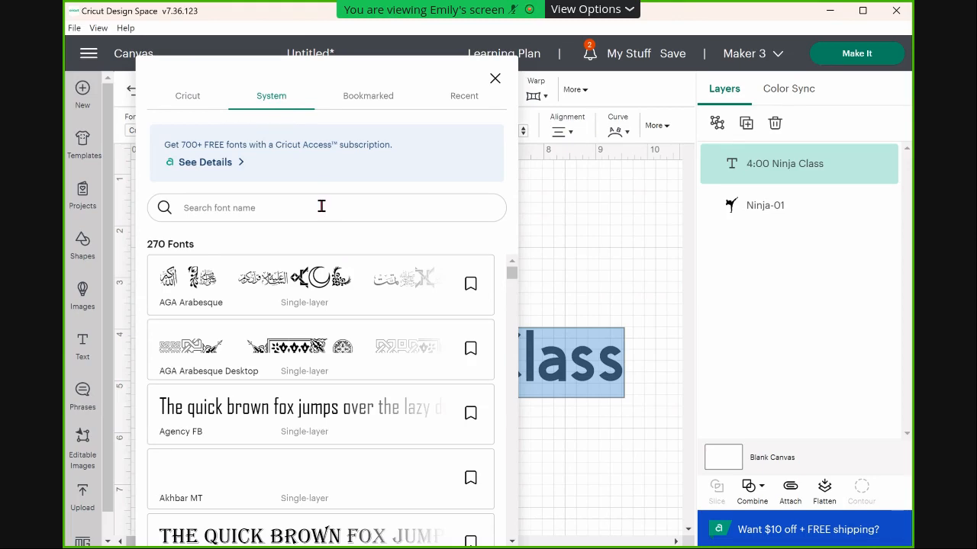
type("fren")
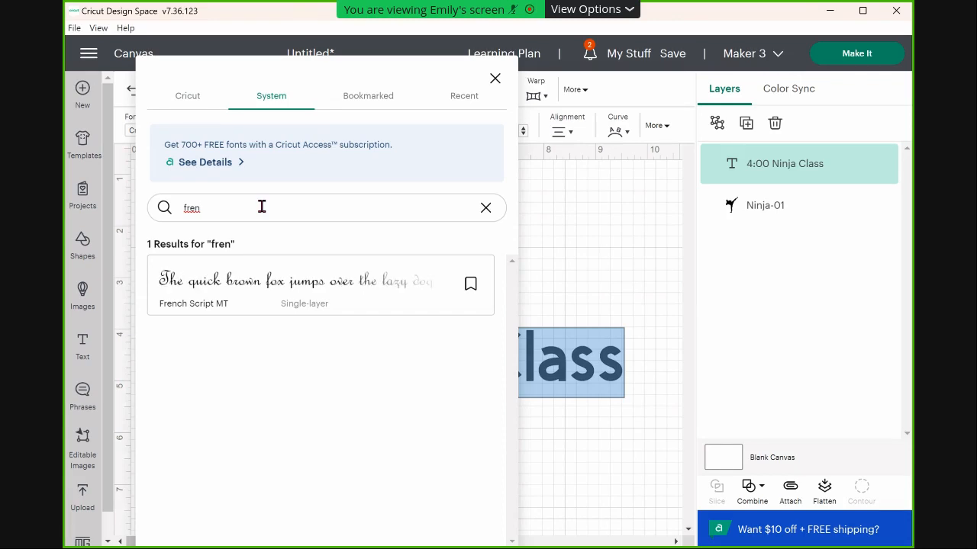
key("BackSpace")
key("BackSpace")
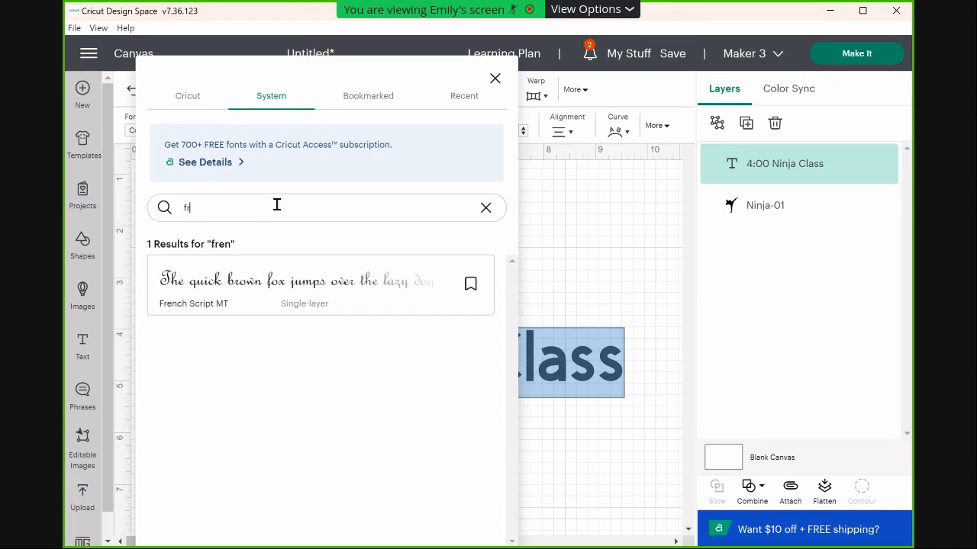
key("BackSpace")
key("BackSpace")
Step: Browse the system fonts and apply Century Gothic to the "4:00 Ninja Class" text
scroll(361, 404, "down", 1)
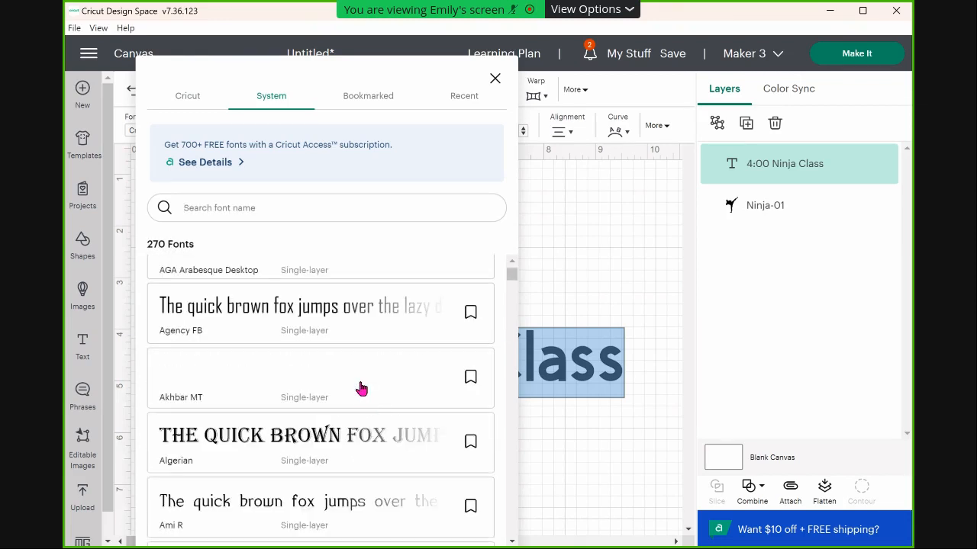
scroll(372, 386, "up", 1)
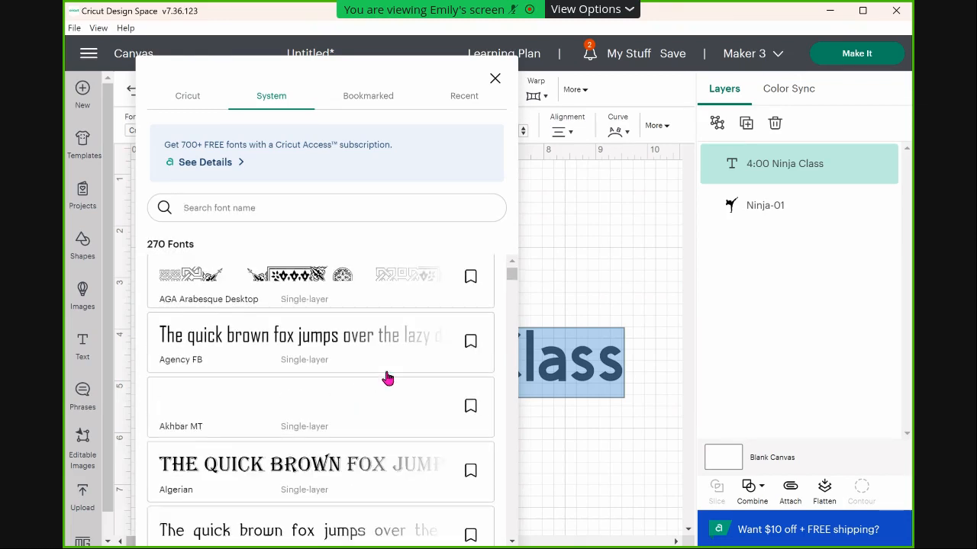
scroll(384, 379, "up", 1)
scroll(359, 425, "down", 4)
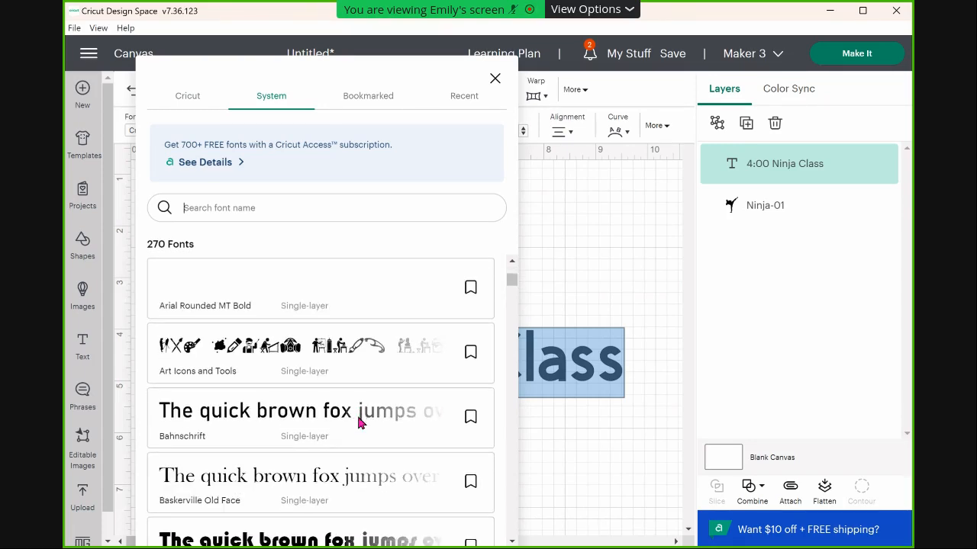
scroll(361, 424, "down", 3)
scroll(373, 453, "down", 1)
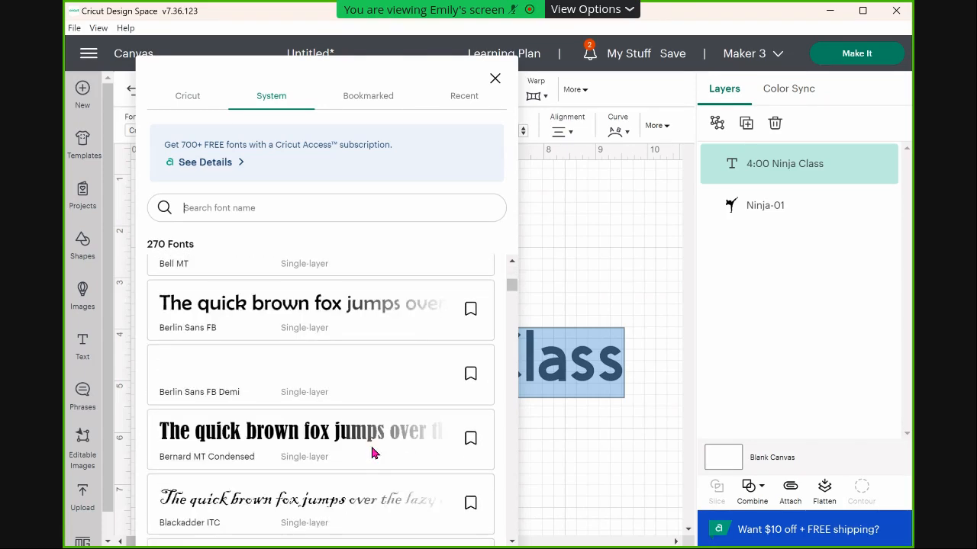
scroll(373, 446, "down", 1)
scroll(373, 446, "down", 1)
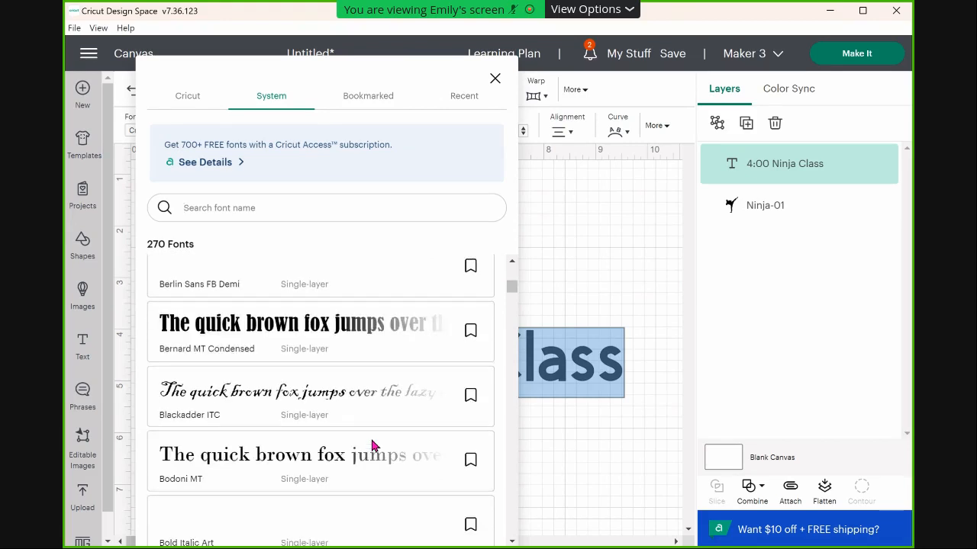
scroll(373, 446, "down", 3)
scroll(371, 447, "down", 3)
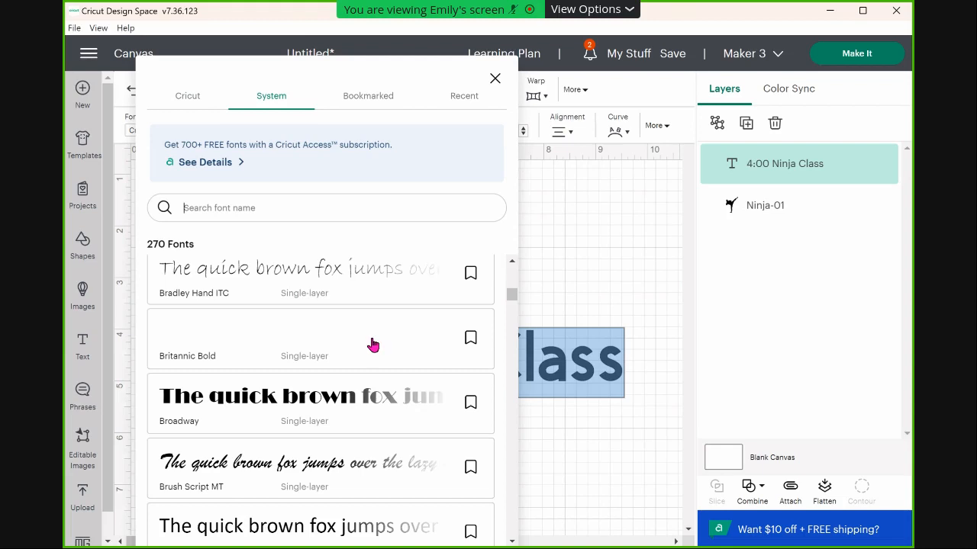
scroll(373, 345, "down", 4)
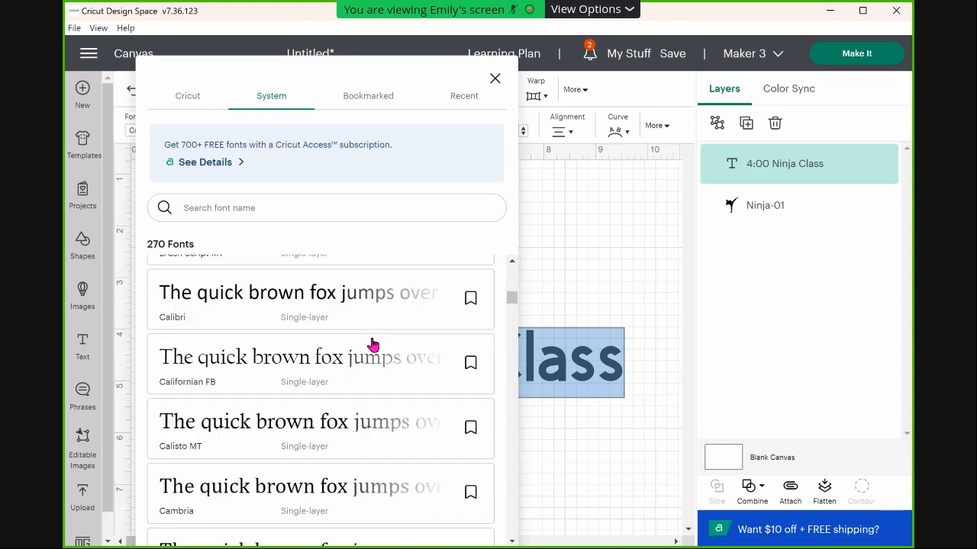
scroll(373, 345, "down", 4)
scroll(374, 345, "down", 1)
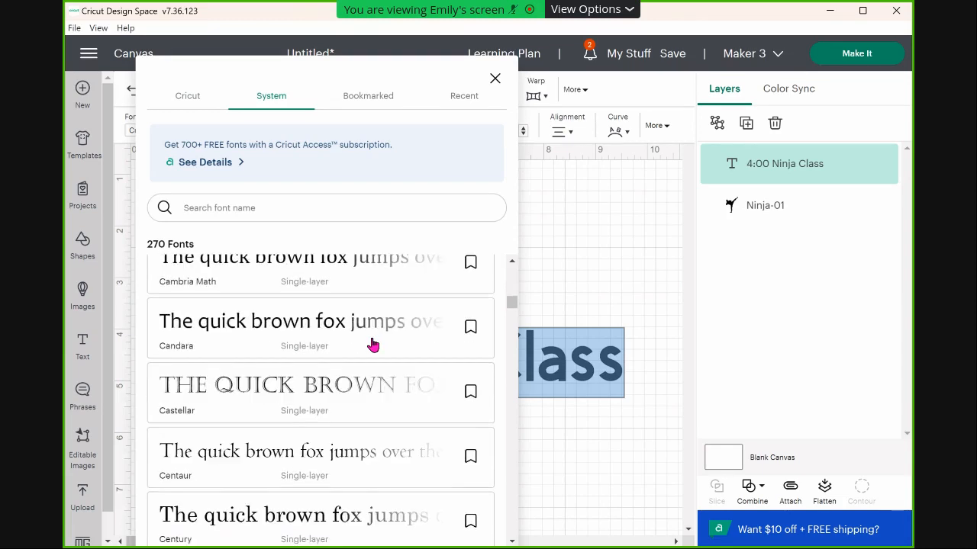
scroll(373, 345, "down", 3)
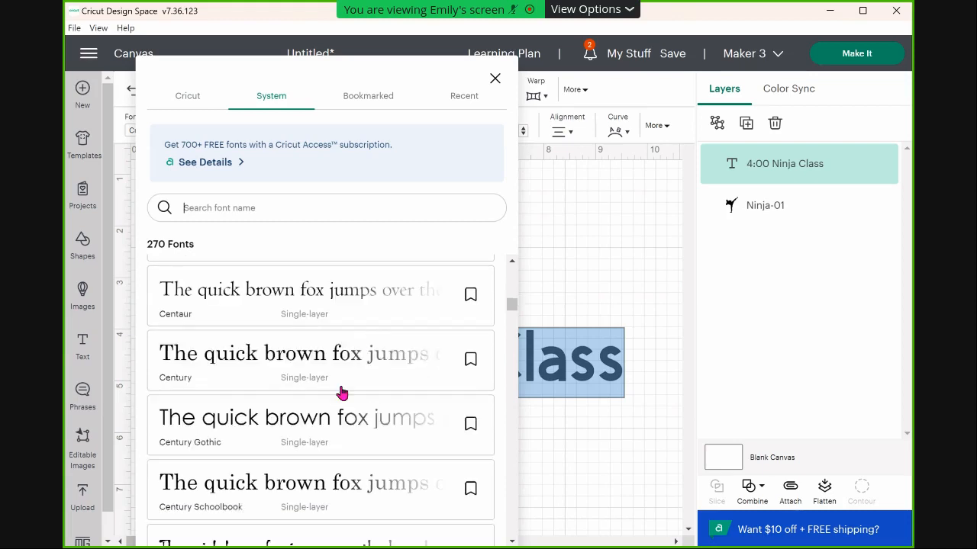
left_click(288, 429)
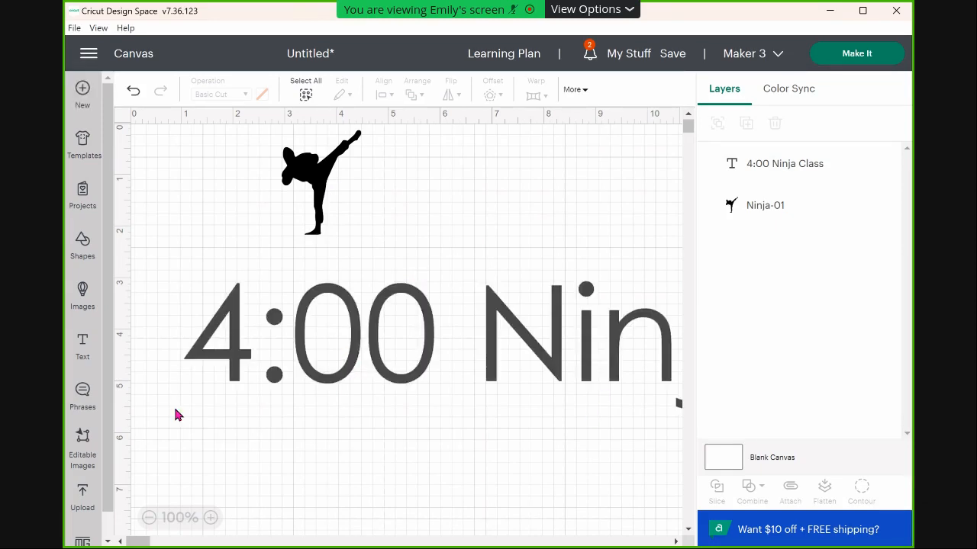
Step: Shrink the "4:00 Ninja Class" text to font size 37.37 and narrow its box so the words wrap onto three lines
left_click_drag(182, 410, 561, 321)
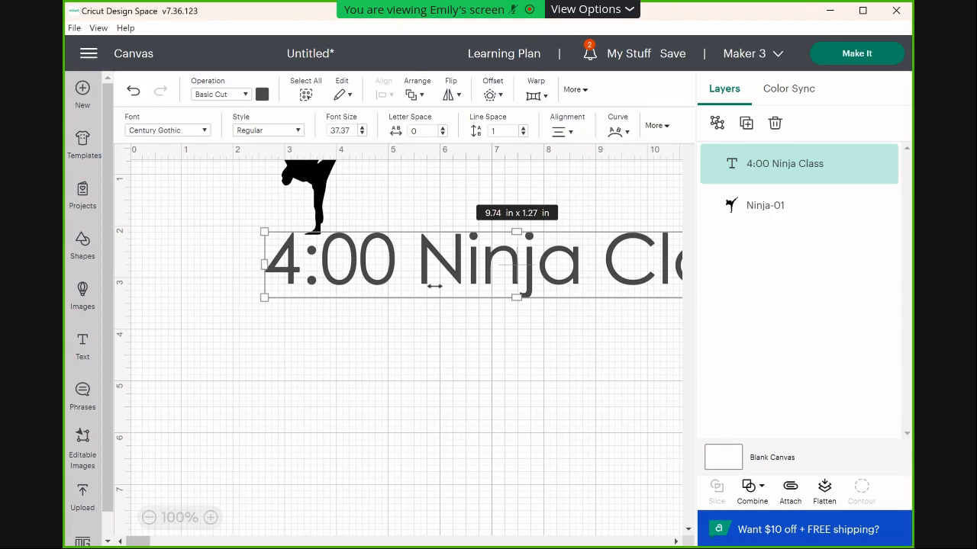
left_click_drag(464, 283, 612, 267)
left_click_drag(598, 353, 478, 348)
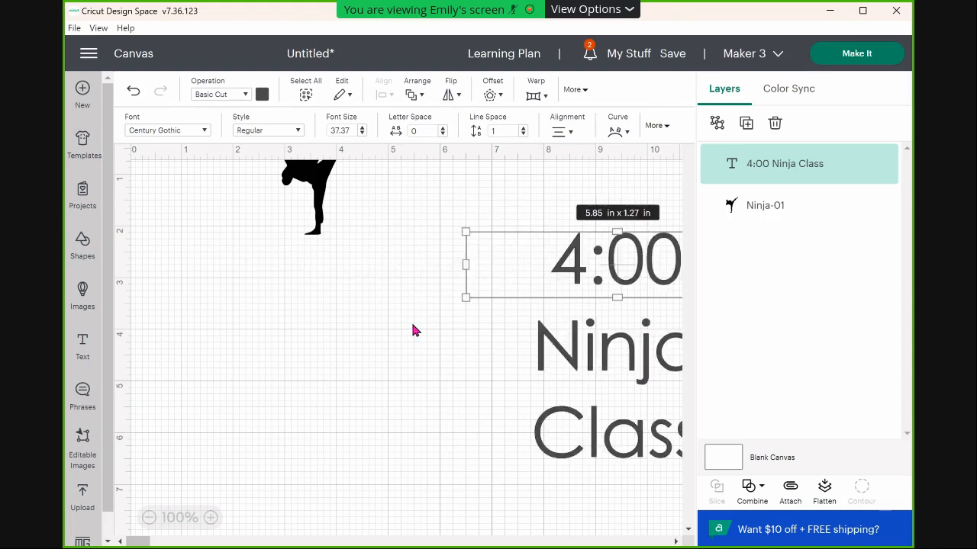
left_click_drag(538, 443, 473, 426)
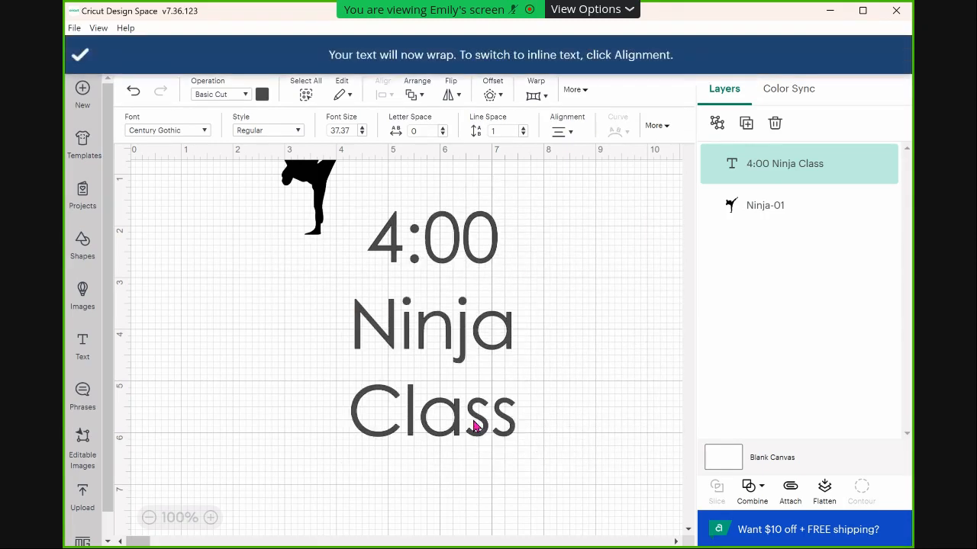
Step: Scale the wrapped text down to about 1.74 by 1.5 in and move the ninja silhouette up against its left side
left_click_drag(587, 448, 353, 245)
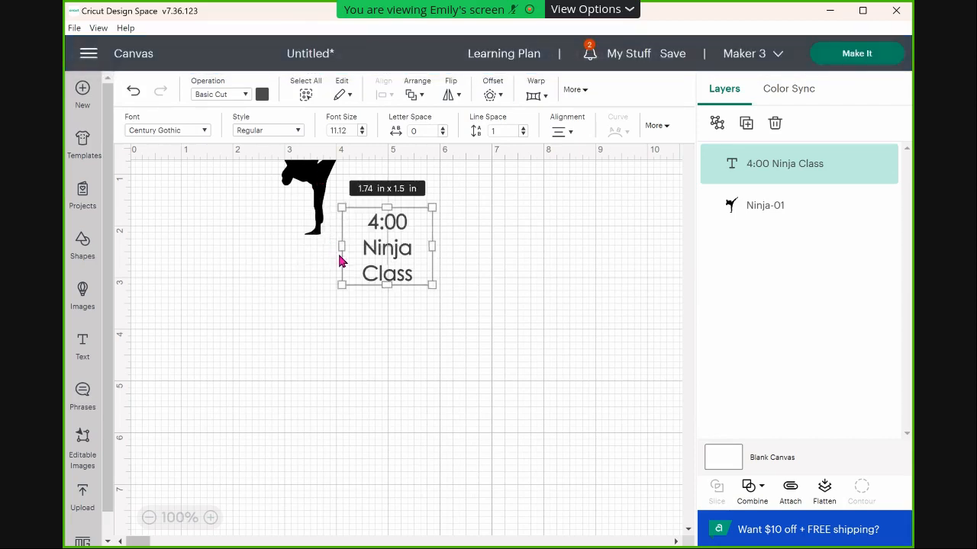
left_click_drag(313, 171, 344, 216)
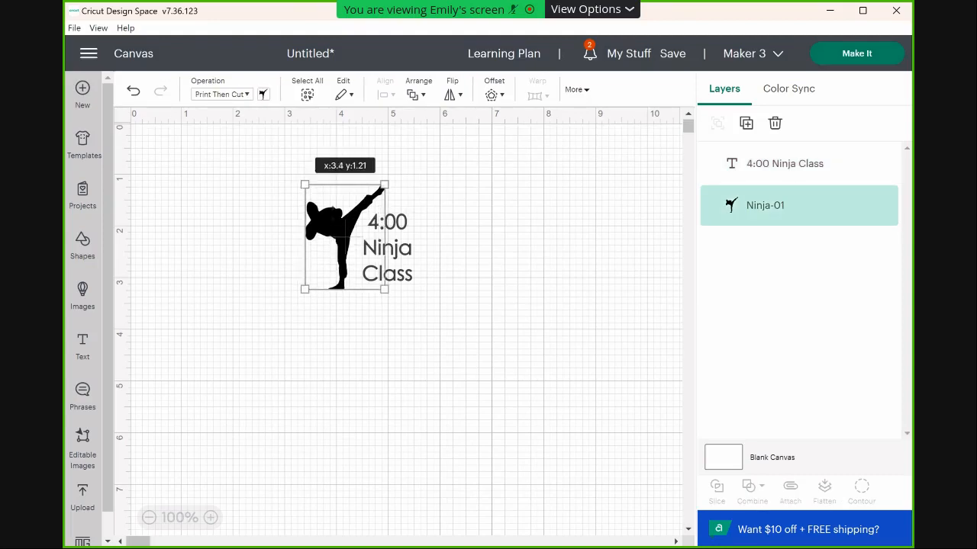
left_click(511, 344)
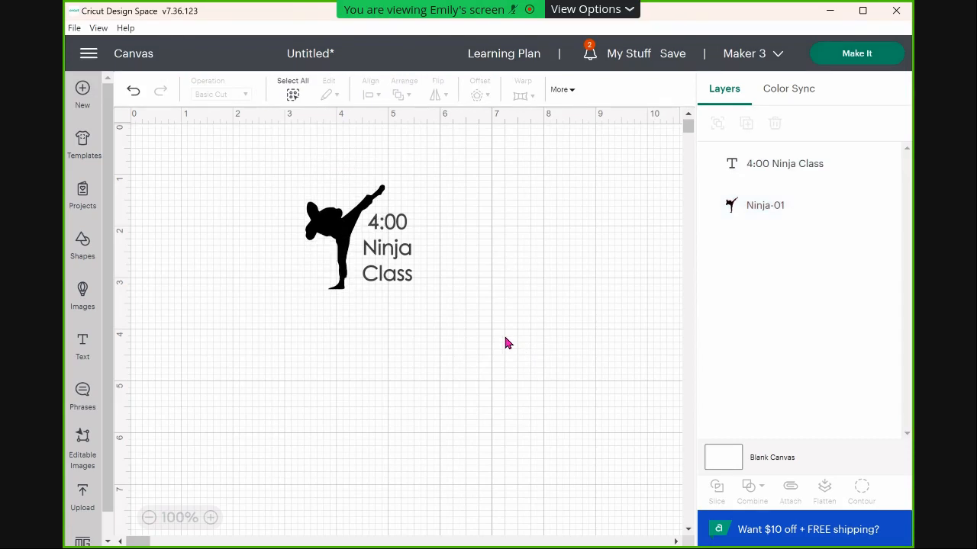
Step: Recolor the "4:00 Ninja Class" text to the custom green #359f39
left_click(403, 257)
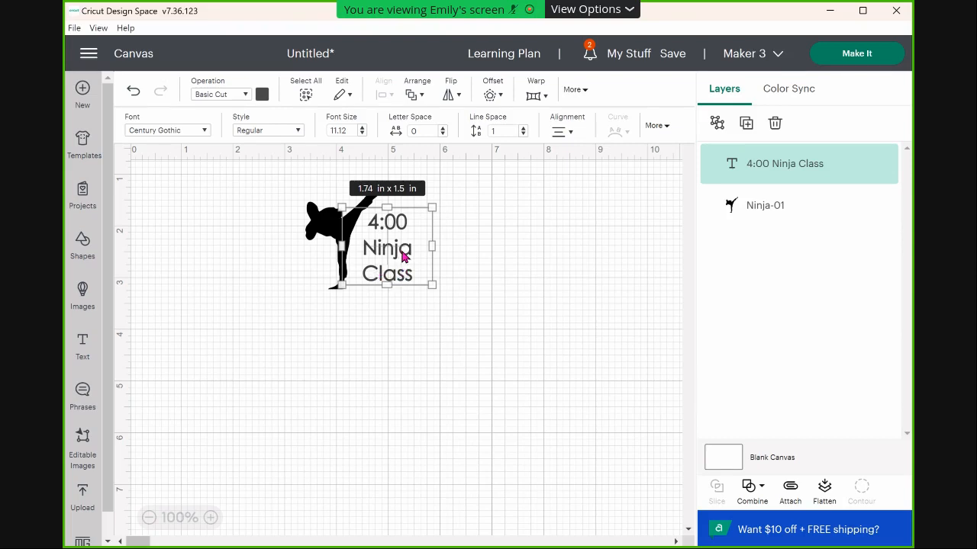
left_click(261, 94)
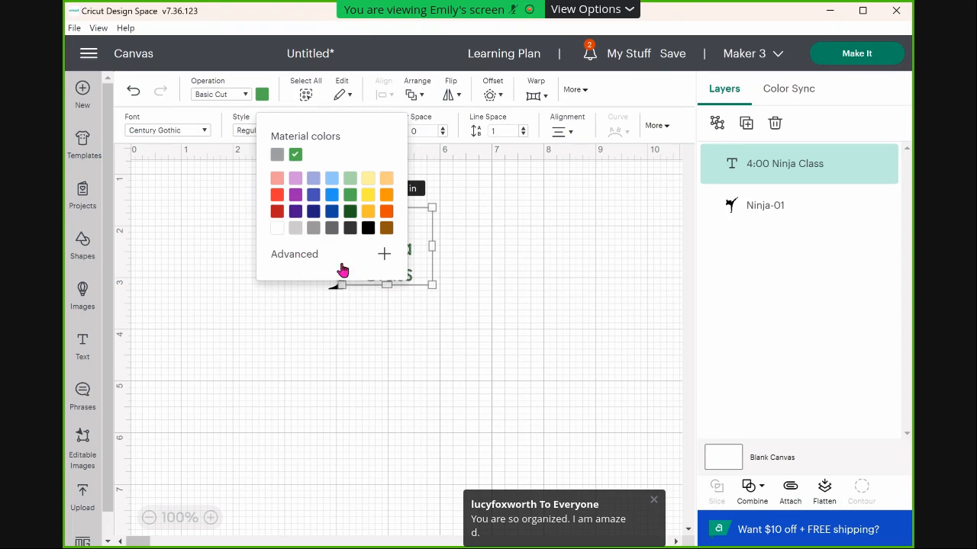
left_click(385, 260)
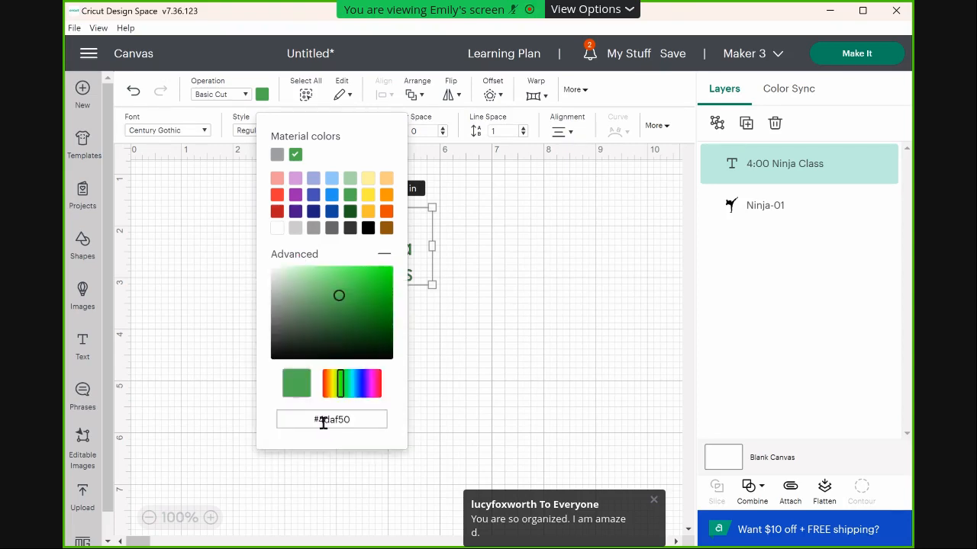
left_click(349, 303)
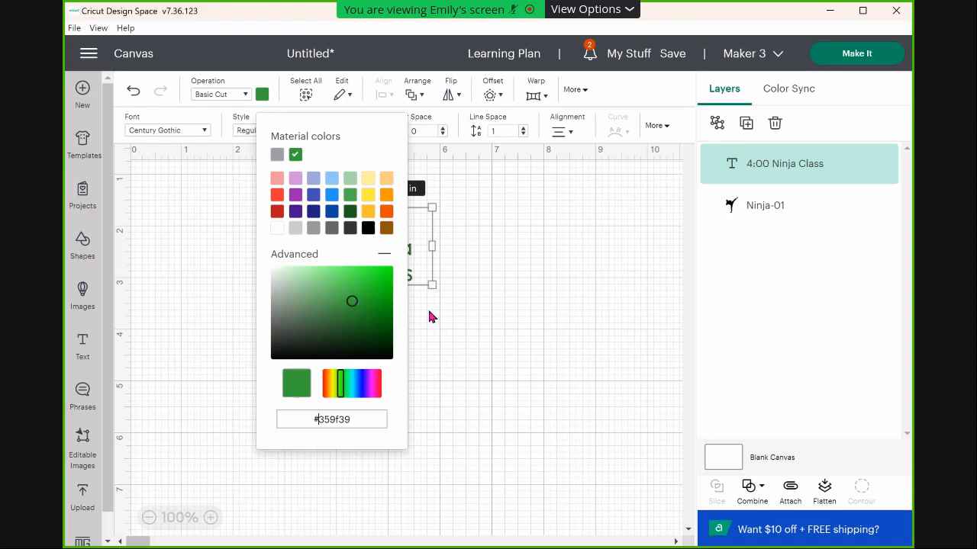
left_click(480, 202)
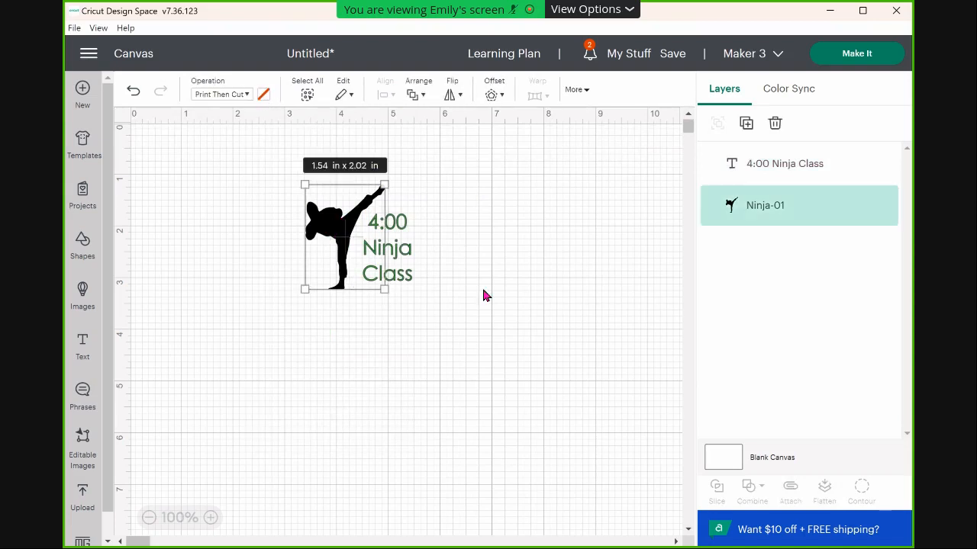
Step: Select the ninja silhouette together with the text and flatten them into one Print Then Cut layer
left_click(394, 287)
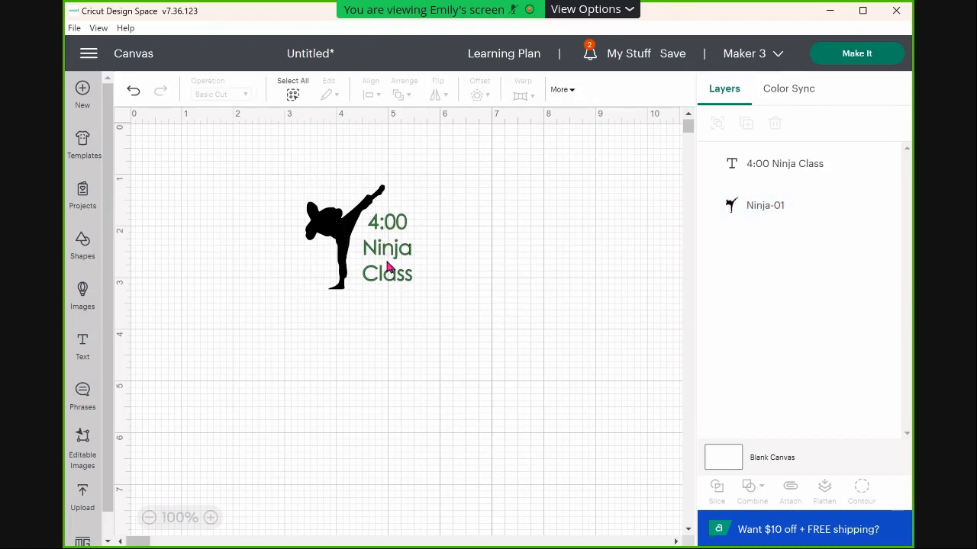
left_click(386, 270)
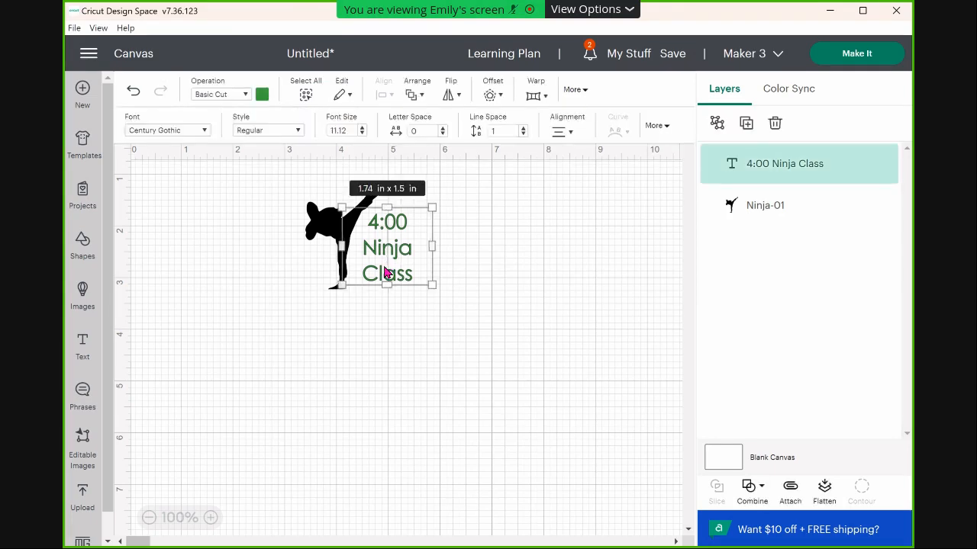
left_click(386, 261)
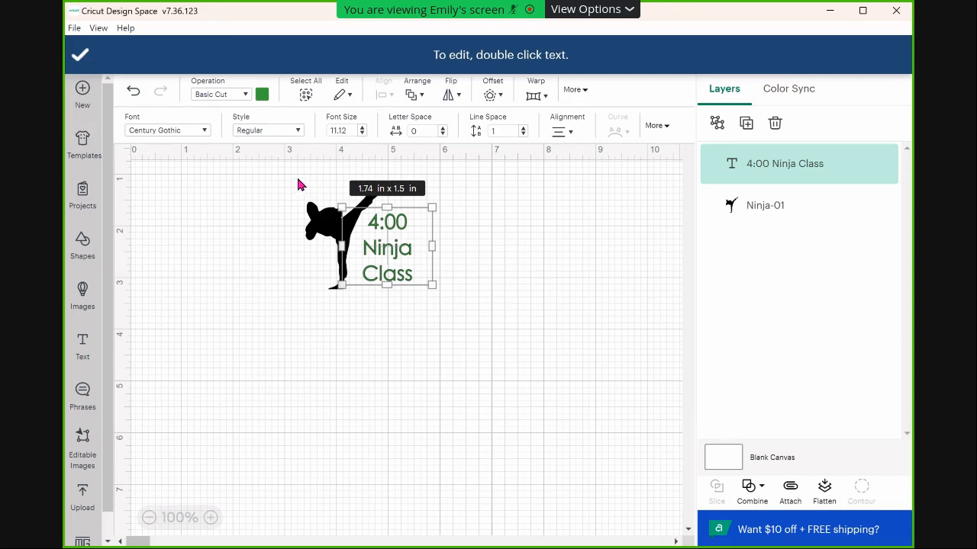
left_click(422, 294)
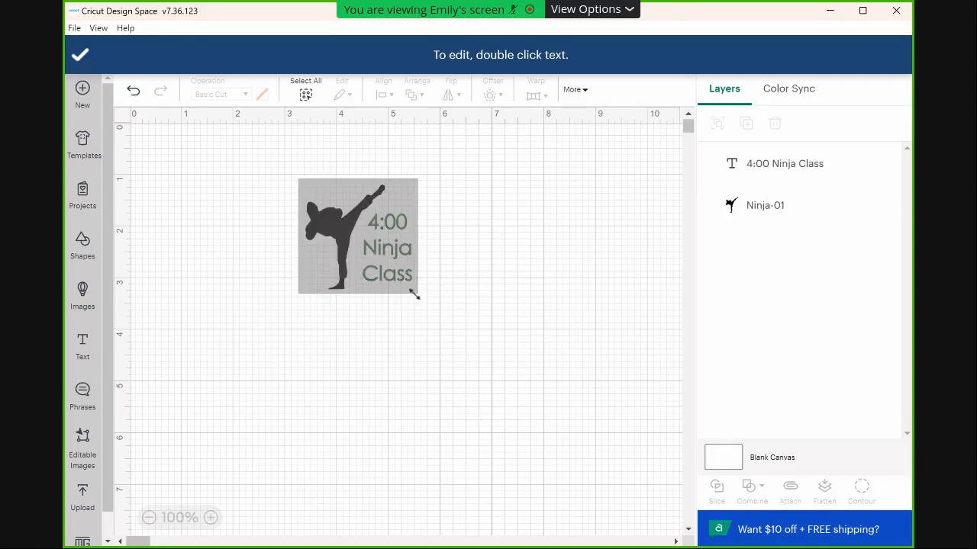
key("ctrl+a")
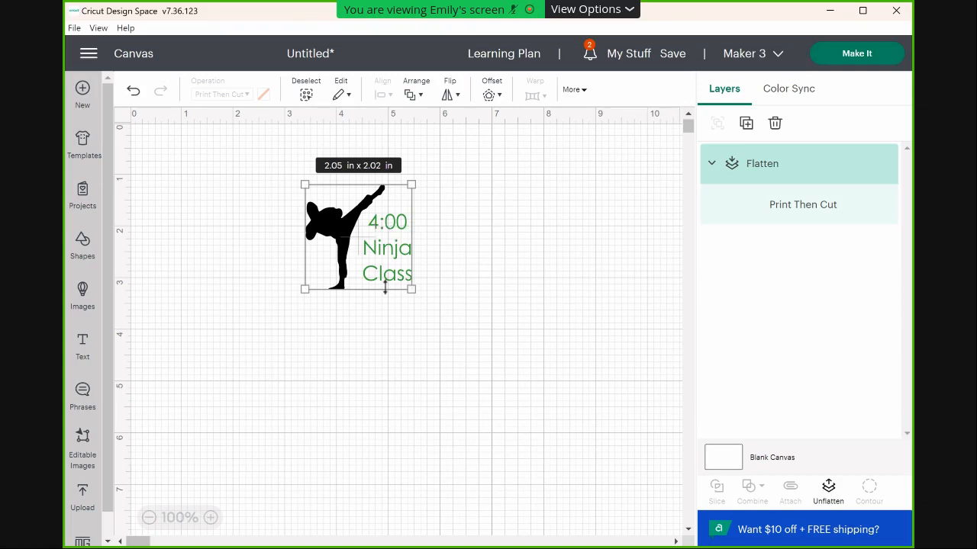
Step: Add a circle shape to the canvas and change its color to white
left_click(84, 248)
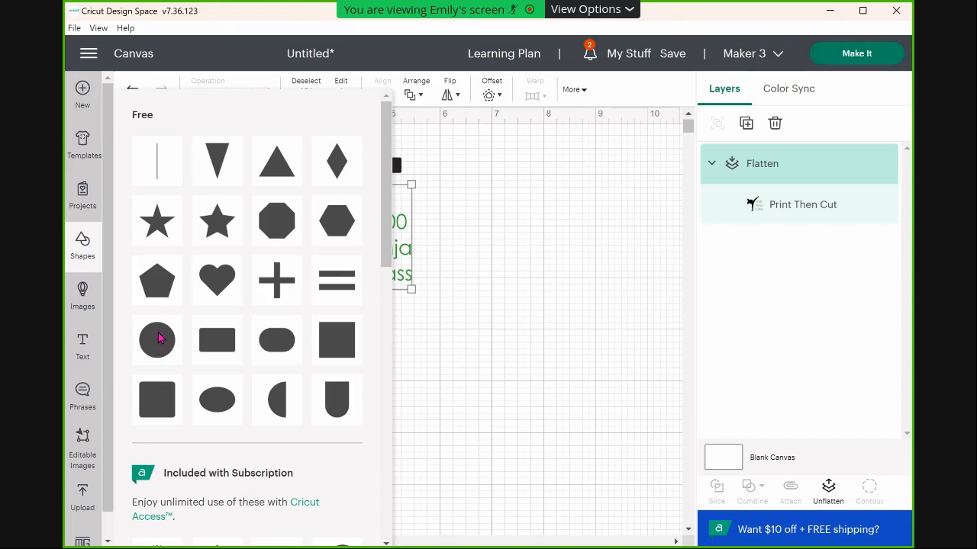
left_click(356, 328)
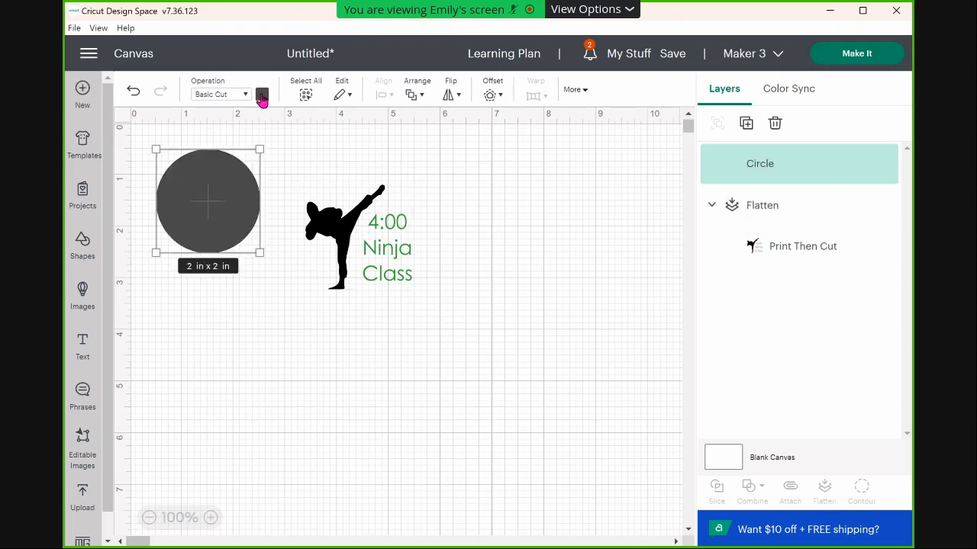
left_click(261, 94)
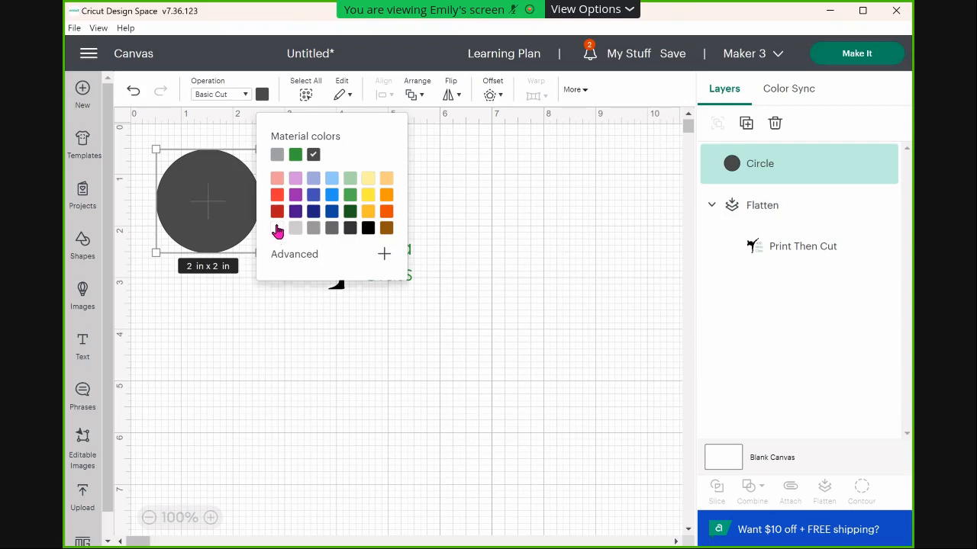
left_click(277, 229)
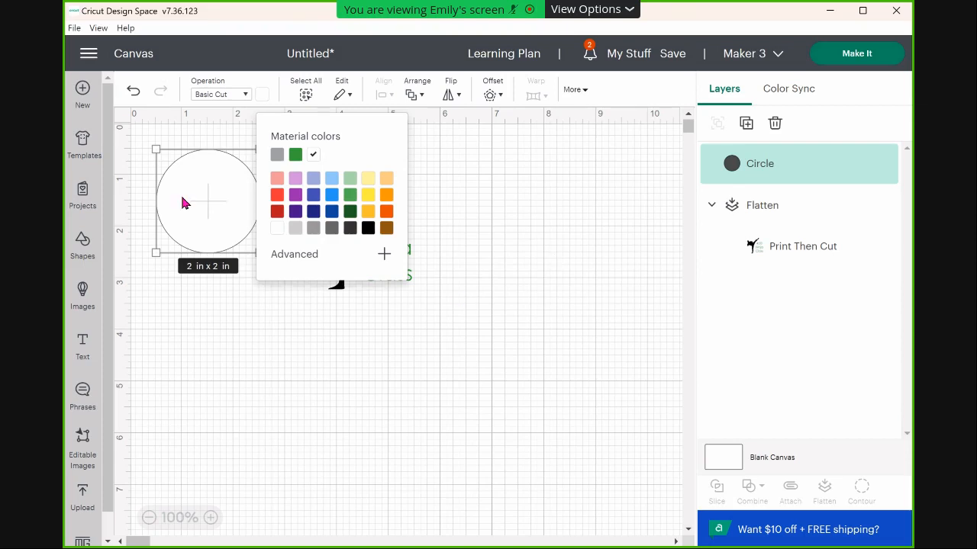
left_click(202, 205)
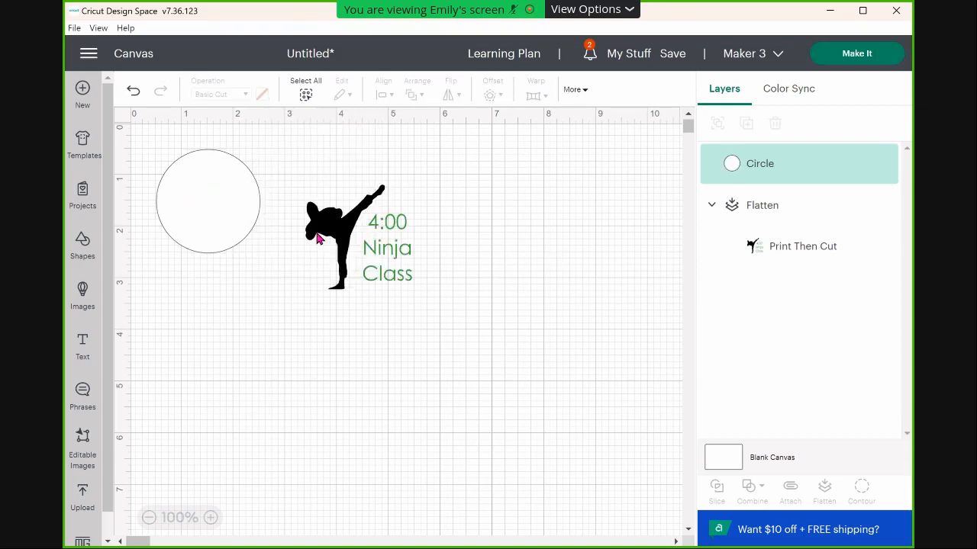
Step: Move the white circle over the flattened ninja design and send it to the back
left_click_drag(213, 203, 363, 240)
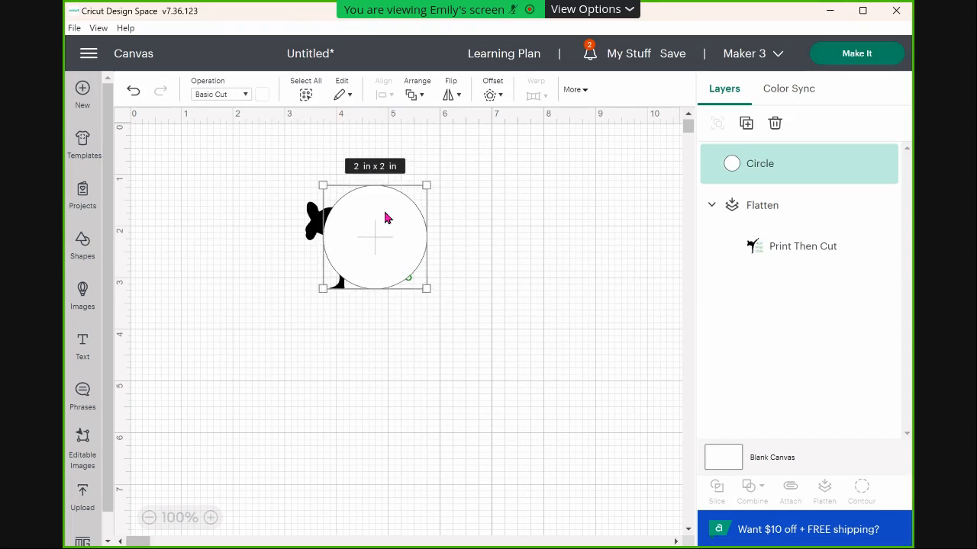
right_click(419, 347)
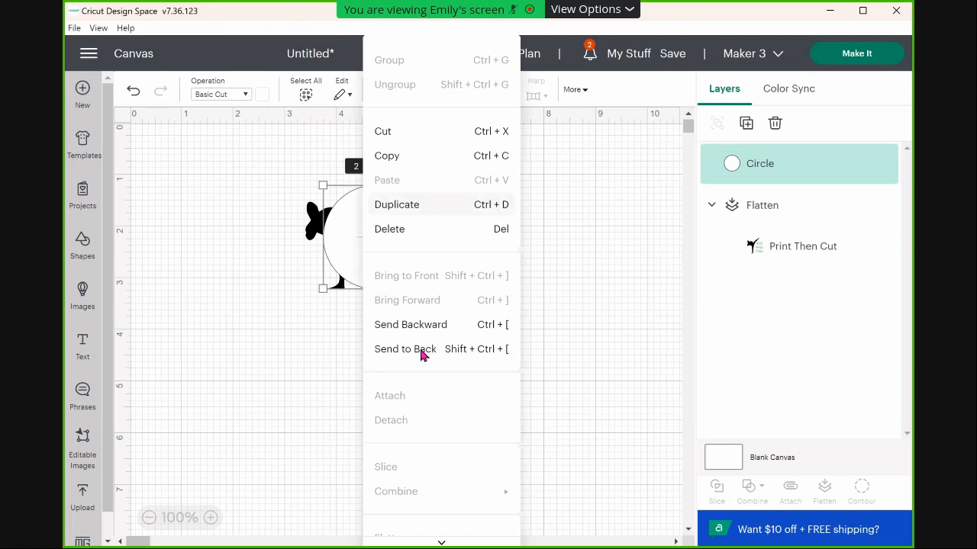
left_click(412, 349)
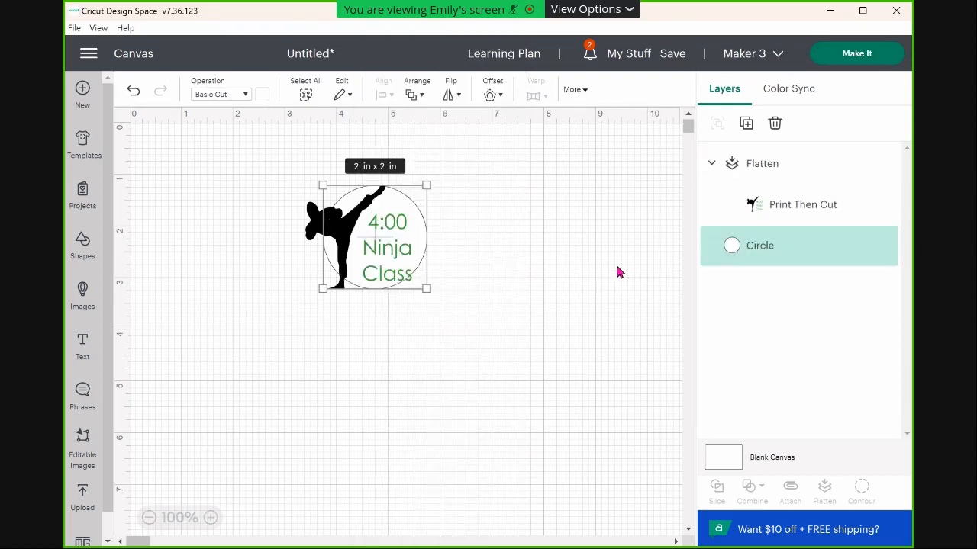
left_click(646, 484)
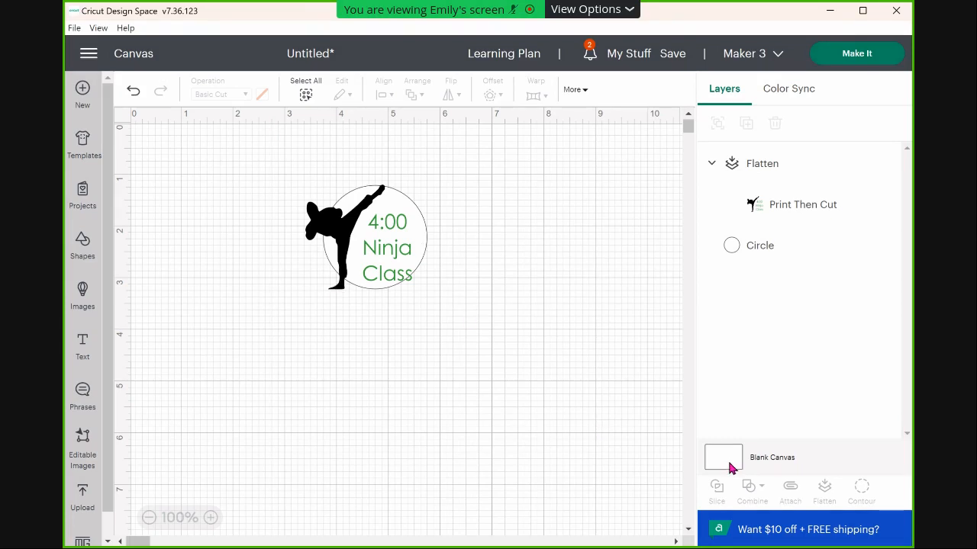
Step: Change the blank canvas background color to light purple so the white circle stands out
left_click(773, 459)
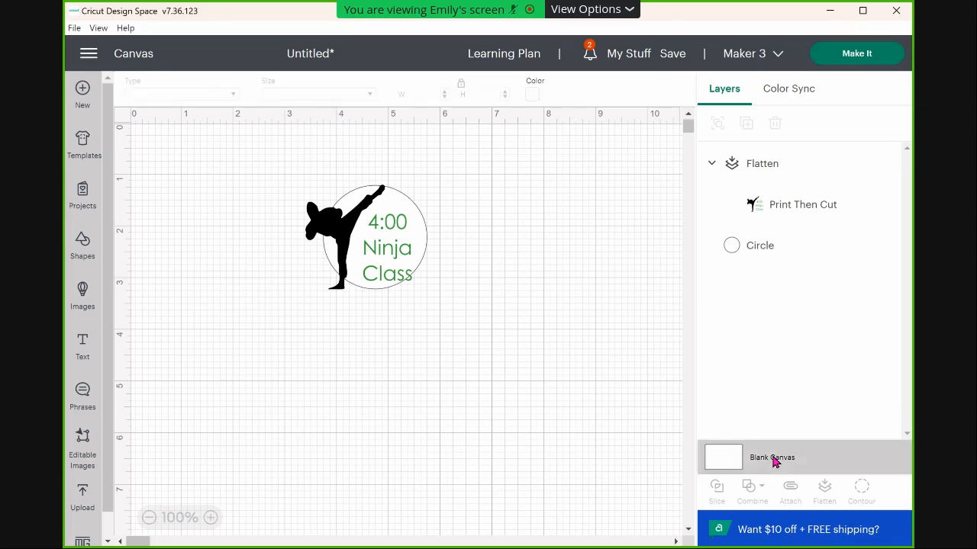
left_click(533, 101)
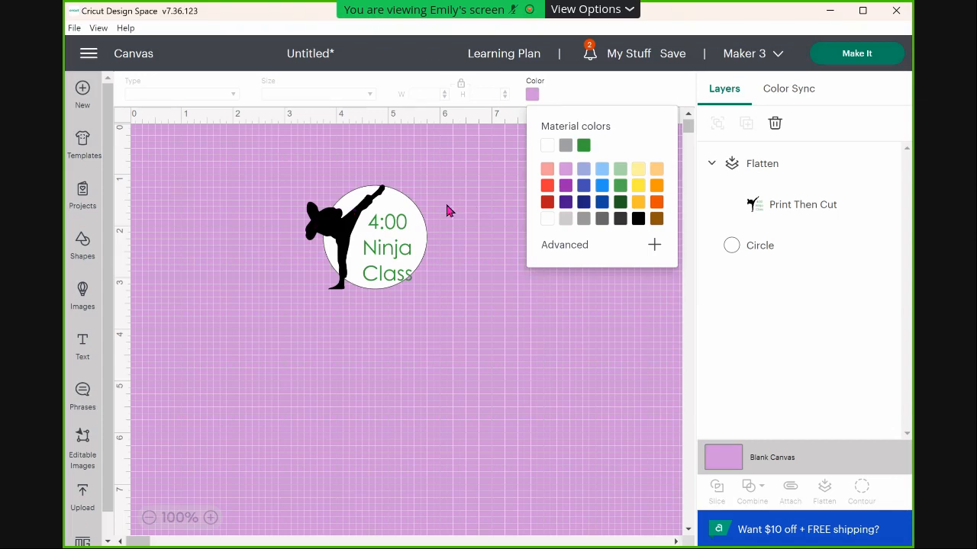
left_click(397, 207)
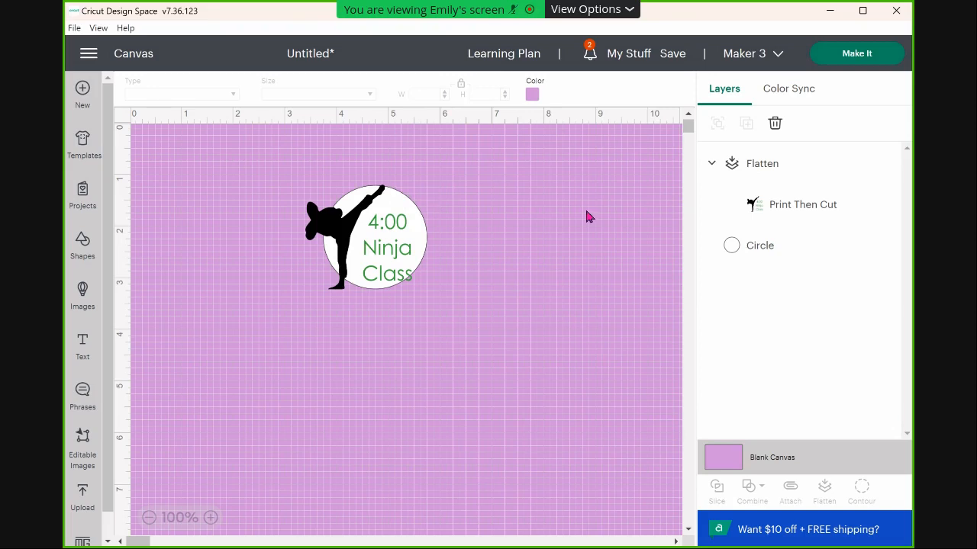
left_click(779, 249)
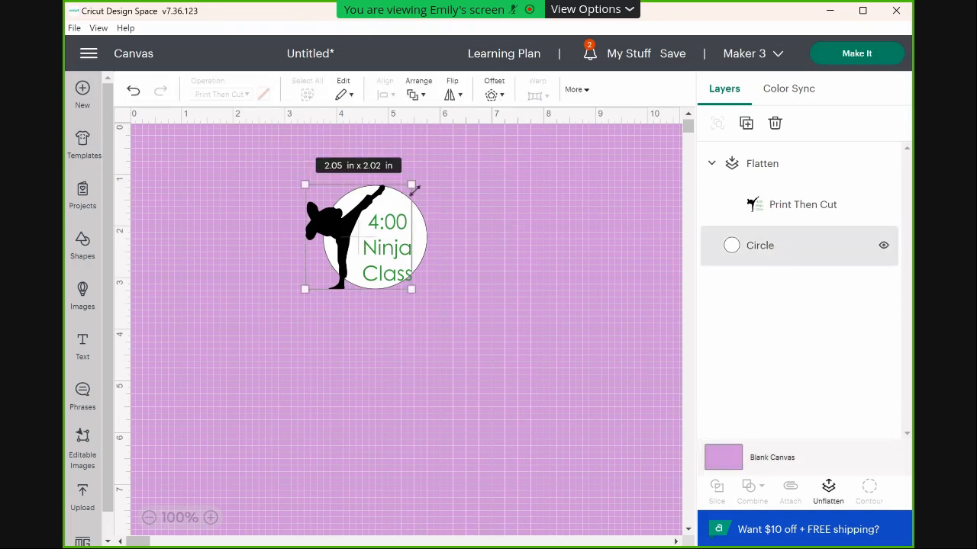
left_click(390, 191)
left_click_drag(425, 288, 450, 311)
left_click_drag(318, 186, 388, 205)
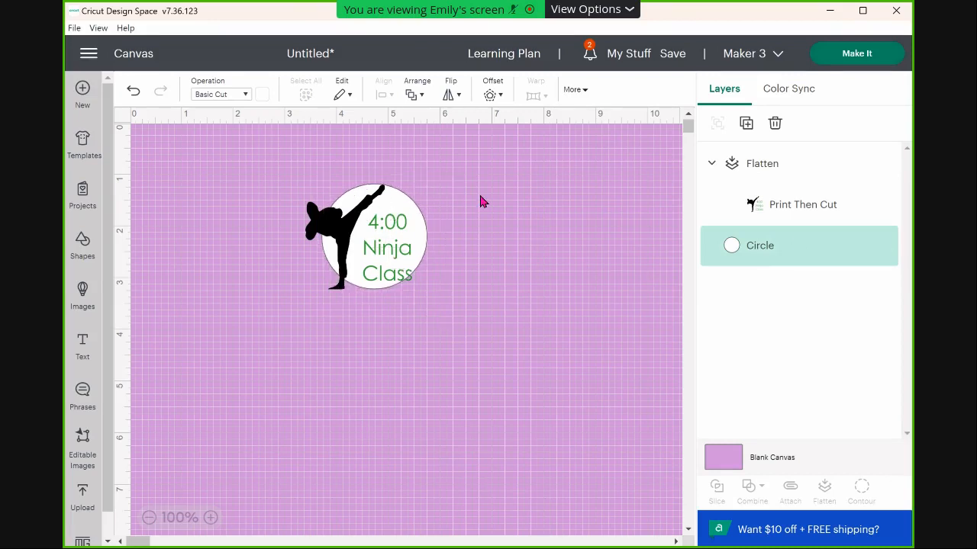
left_click(371, 206)
left_click_drag(323, 176, 288, 164)
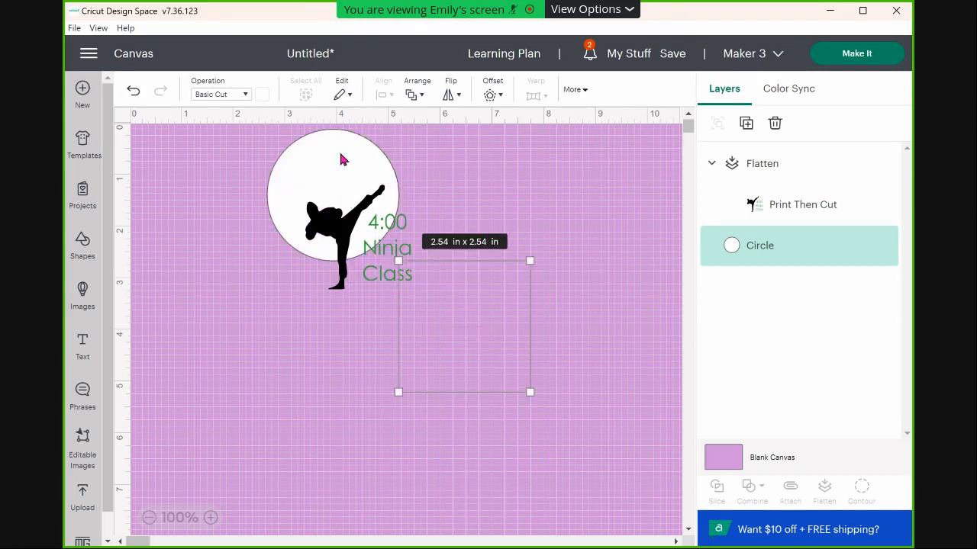
left_click_drag(351, 178, 358, 191)
key("ctrl+z")
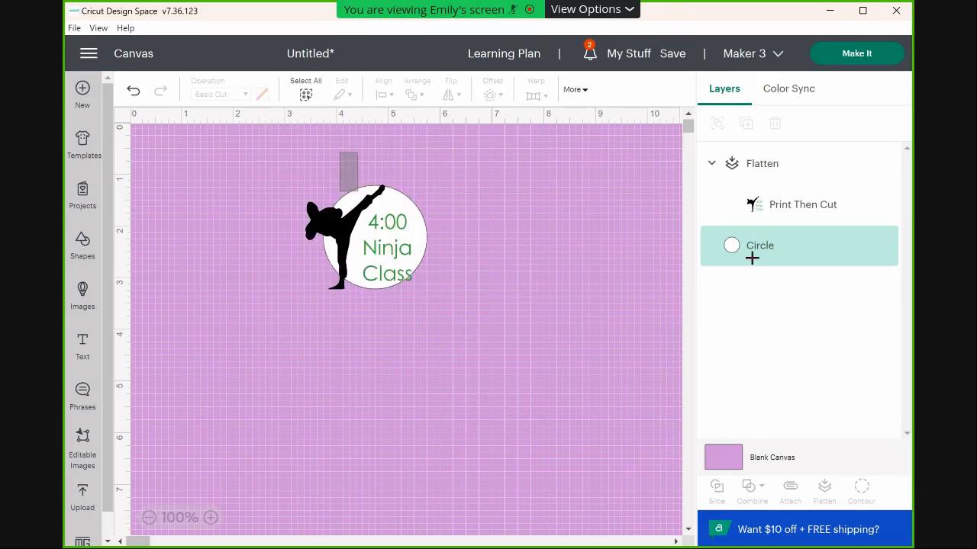
Step: Resize the white circle behind the ninja design to about 3.01 in across
left_click(767, 248)
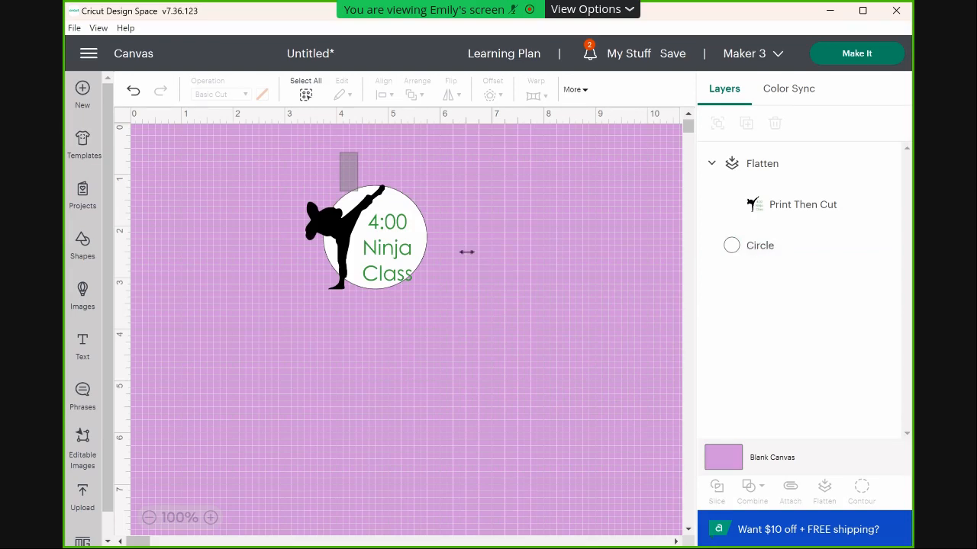
left_click_drag(426, 289, 467, 330)
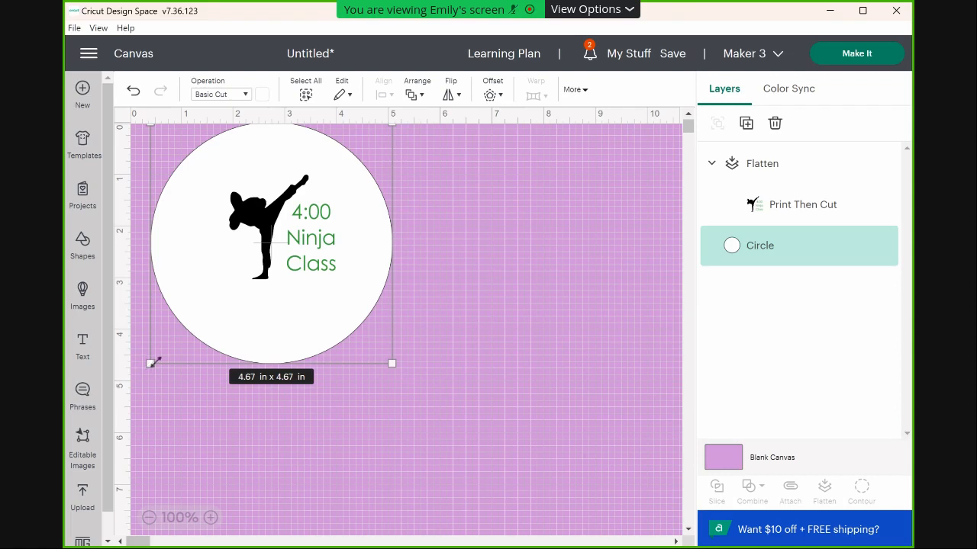
left_click_drag(193, 331, 235, 277)
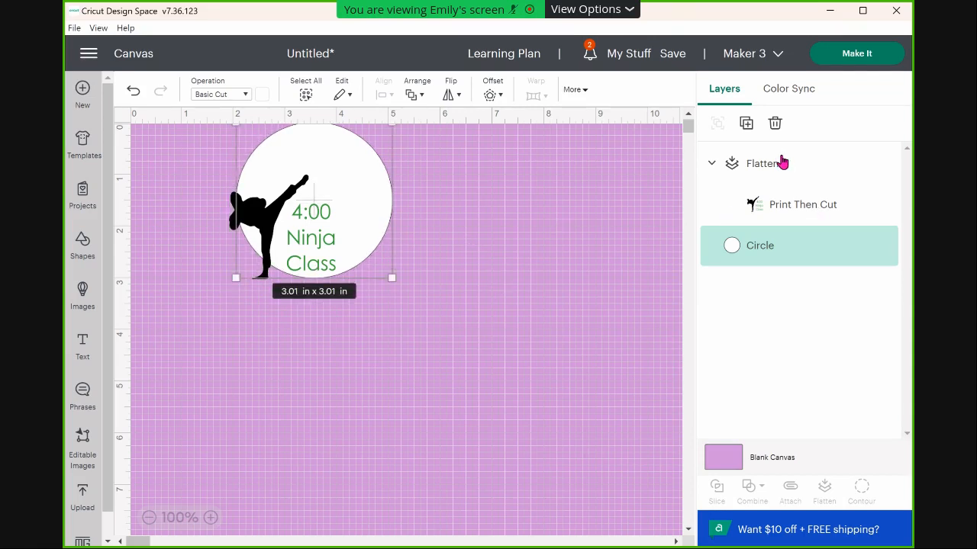
Step: Center the flattened ninja design and the white circle on each other and flatten them into one Print Then Cut layer
left_click(758, 213)
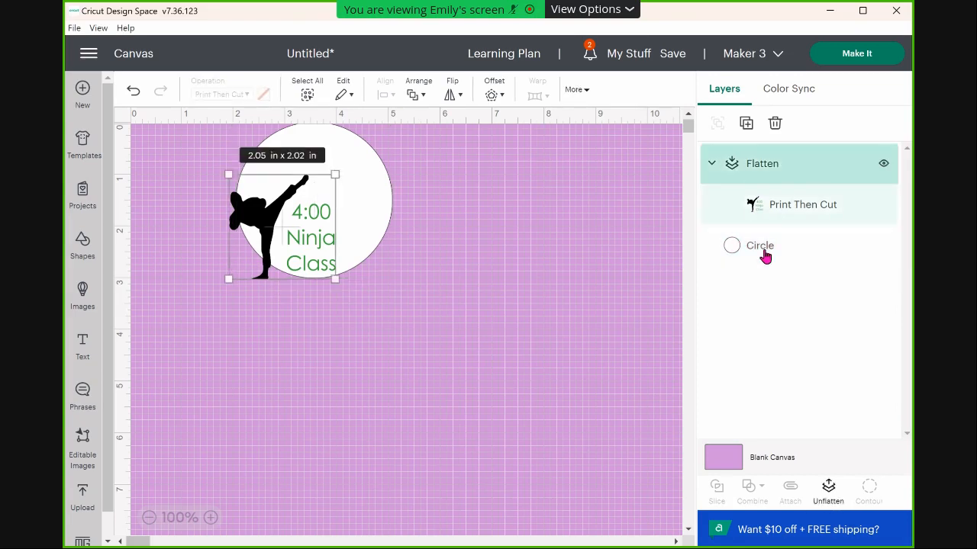
left_click(389, 137, "shift")
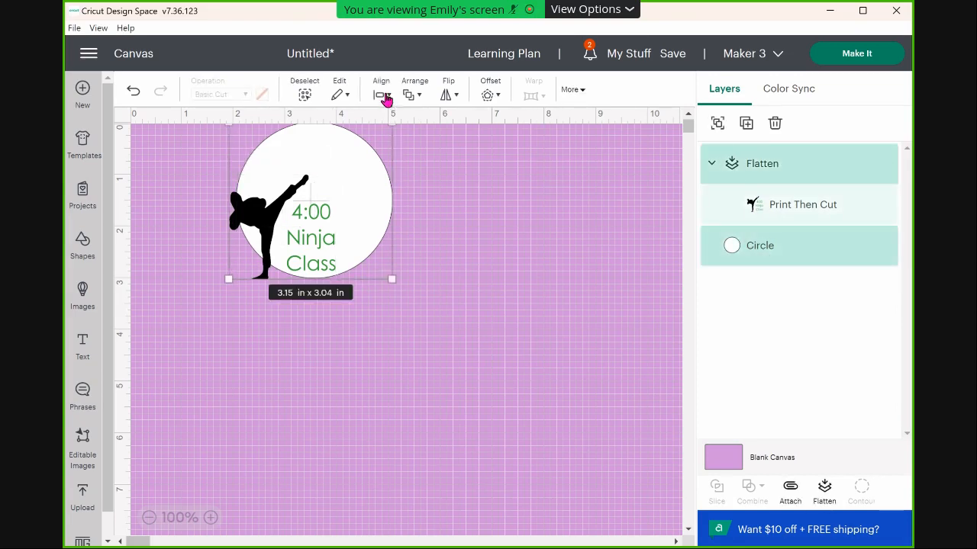
left_click(387, 97)
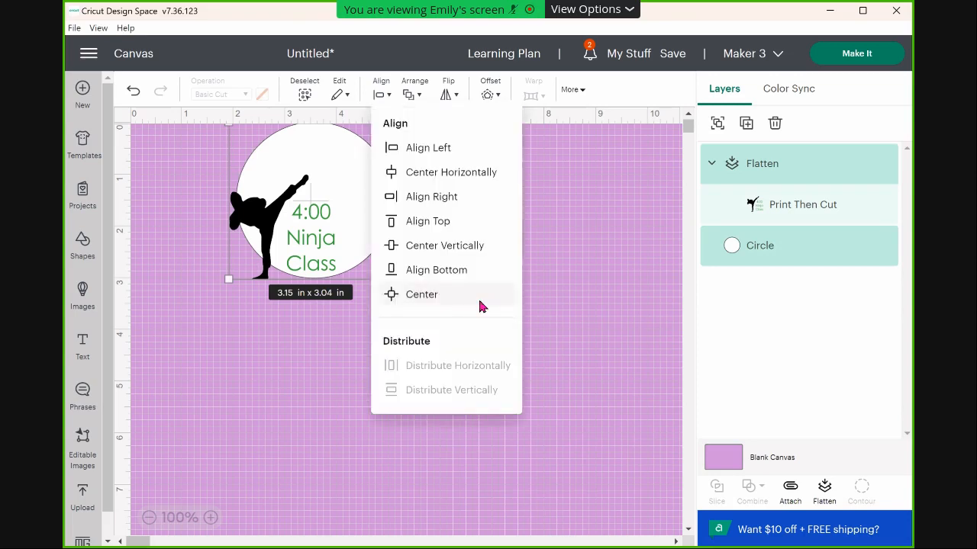
left_click(481, 305)
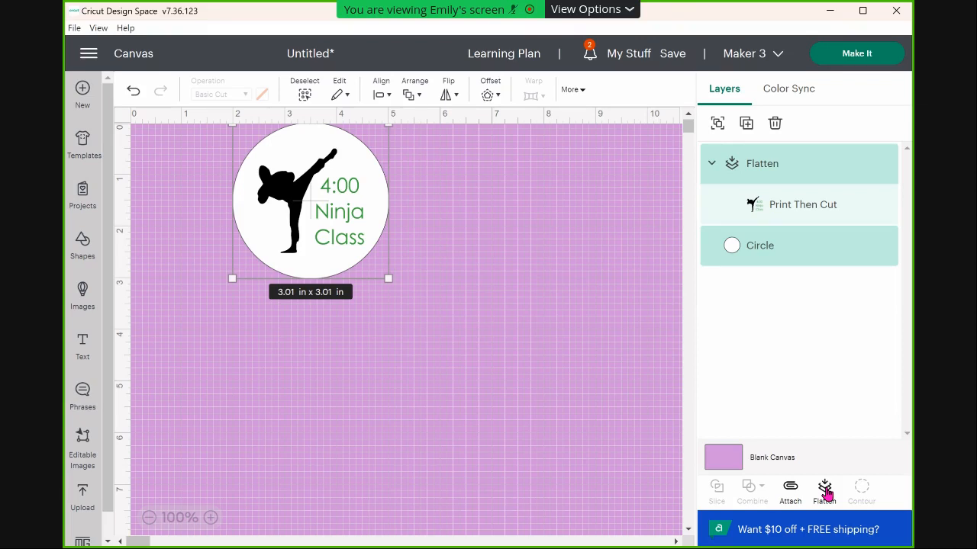
left_click(825, 493)
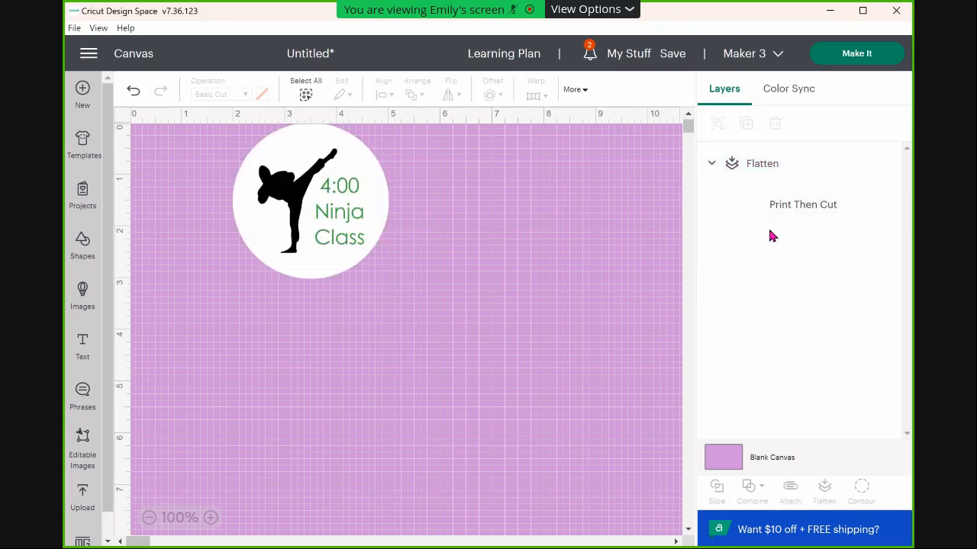
Step: Move the flattened round sticker lower on the canvas and shrink it to about 2.28 in across
left_click(748, 222)
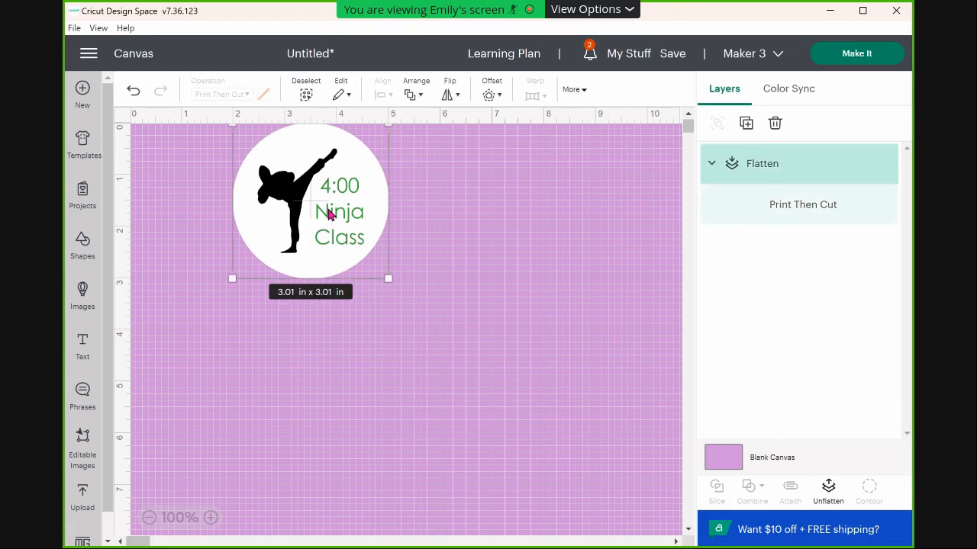
left_click_drag(331, 271, 334, 331)
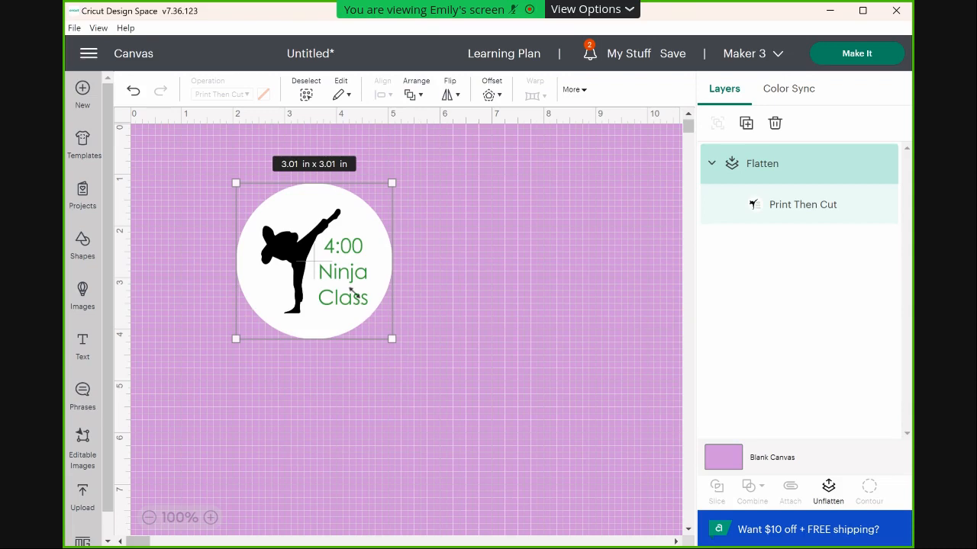
left_click_drag(392, 339, 351, 292)
left_click_drag(355, 302, 354, 301)
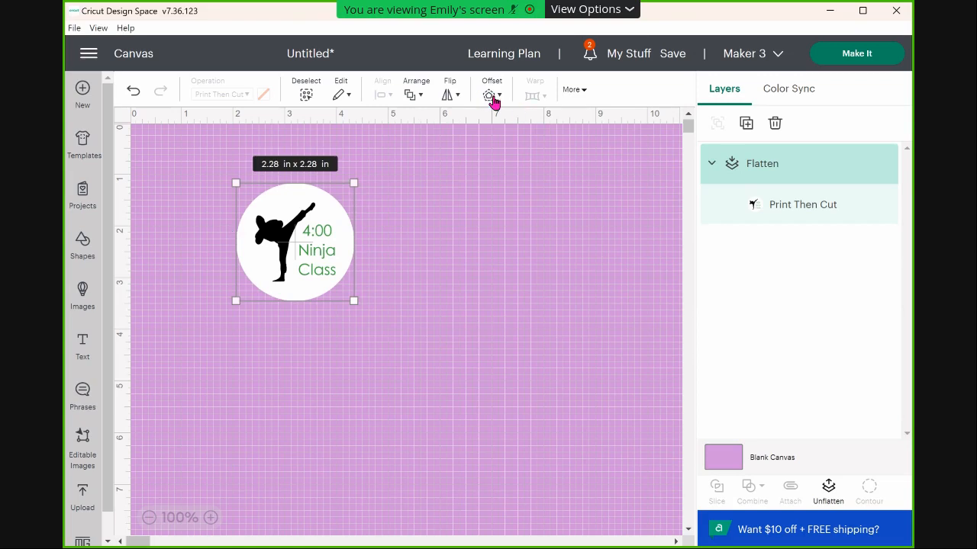
Step: Add a rounded, welded offset of 0.111 in around the sticker and color it the same green as the text
left_click(494, 101)
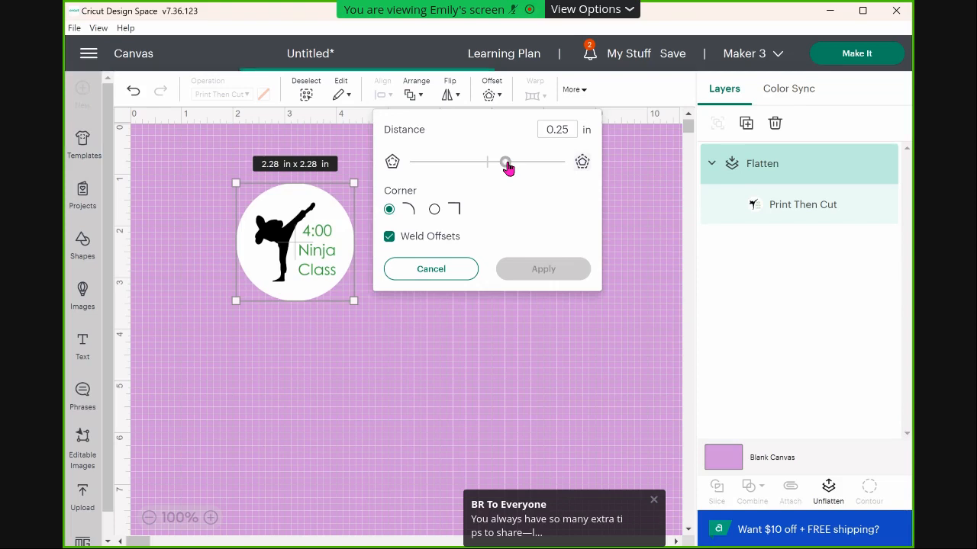
left_click(493, 162)
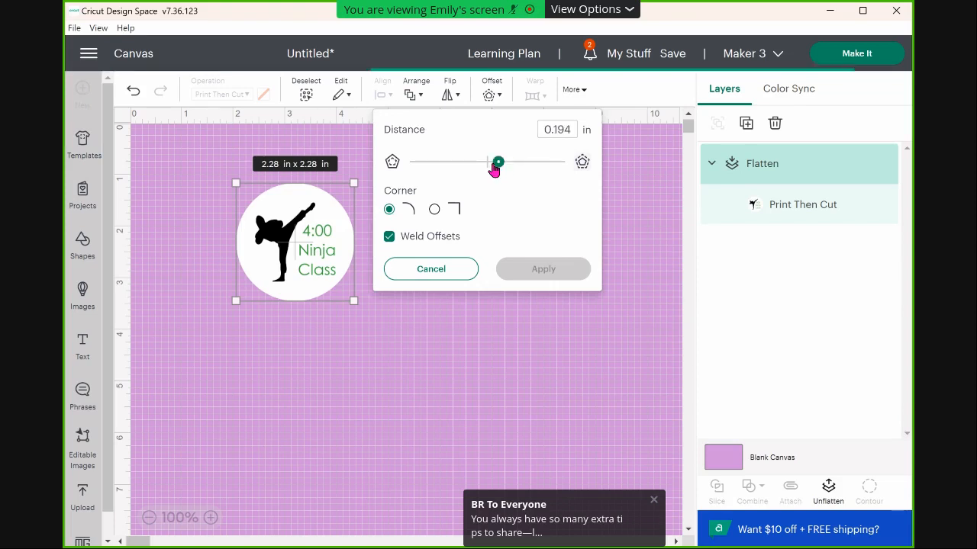
left_click_drag(496, 166, 493, 166)
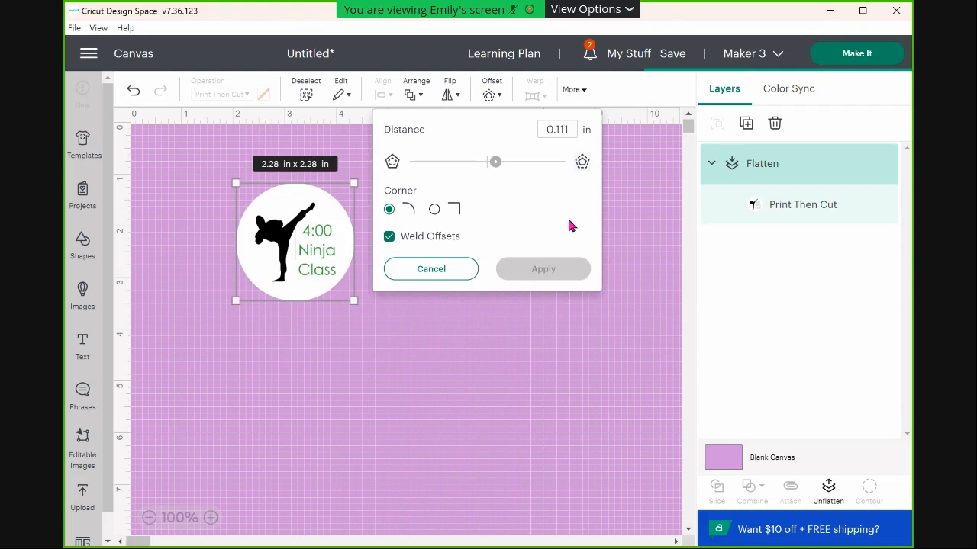
left_click(494, 163)
left_click_drag(494, 165, 493, 162)
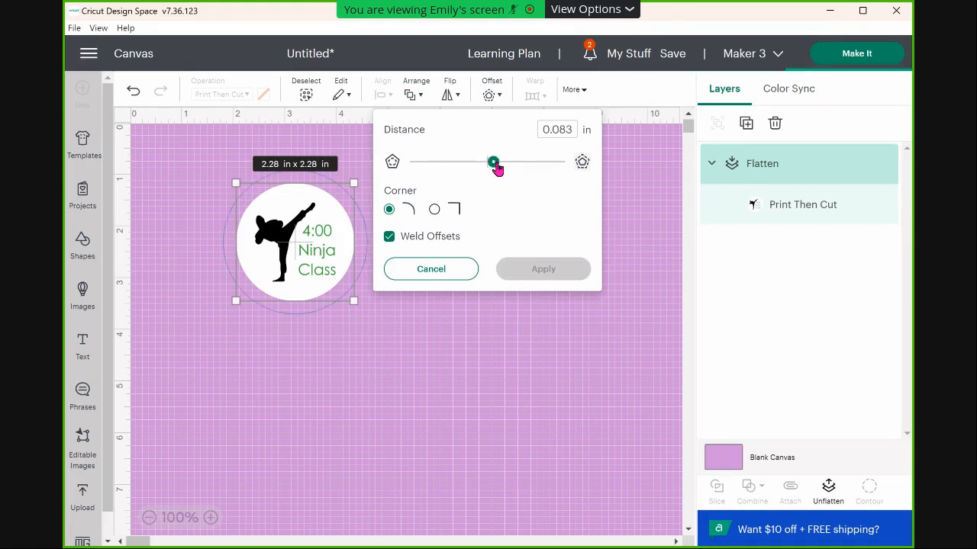
left_click(544, 271)
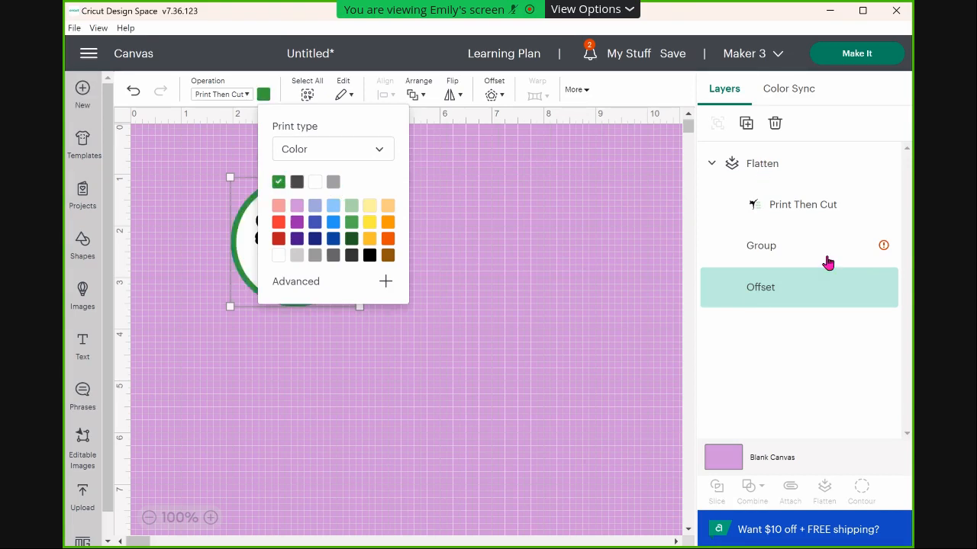
Step: Select the sticker, its green offset and the remaining group layer and flatten them into one Print Then Cut layer
left_click(801, 177)
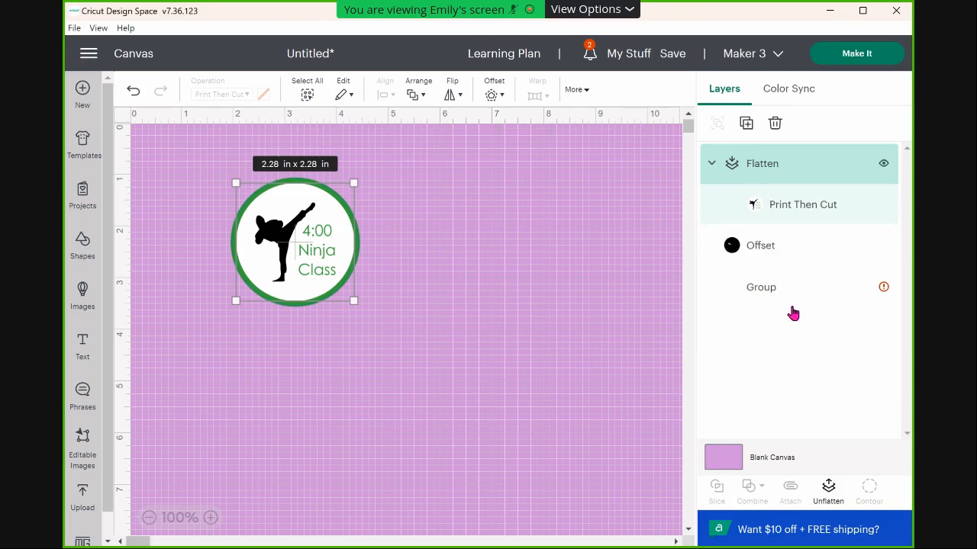
left_click(794, 283)
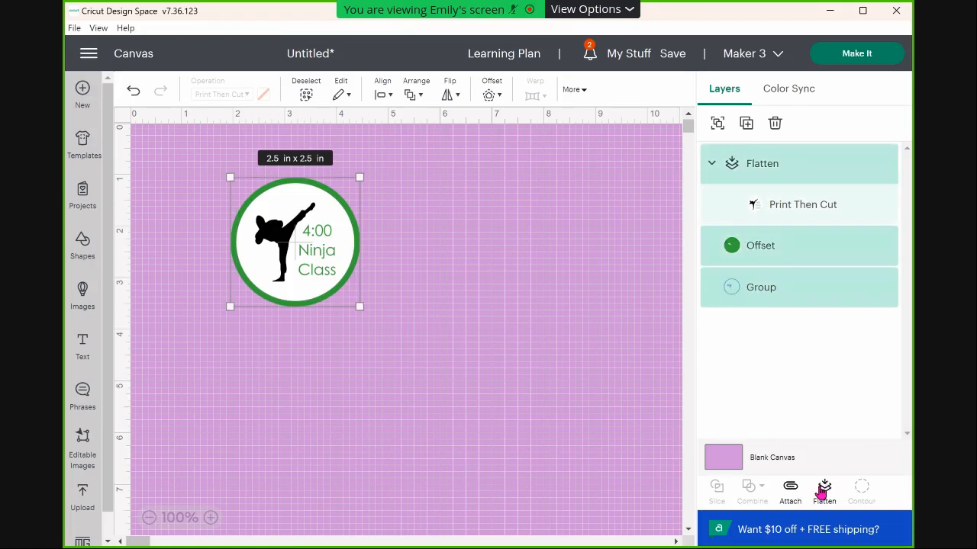
left_click(824, 490)
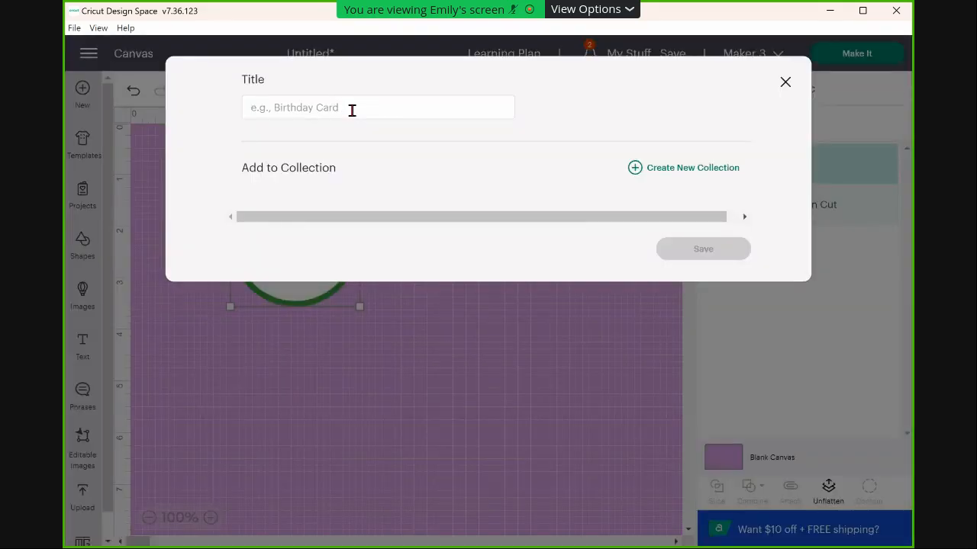
Step: Save the project with the title "stickers" without adding it to a collection
left_click(351, 110)
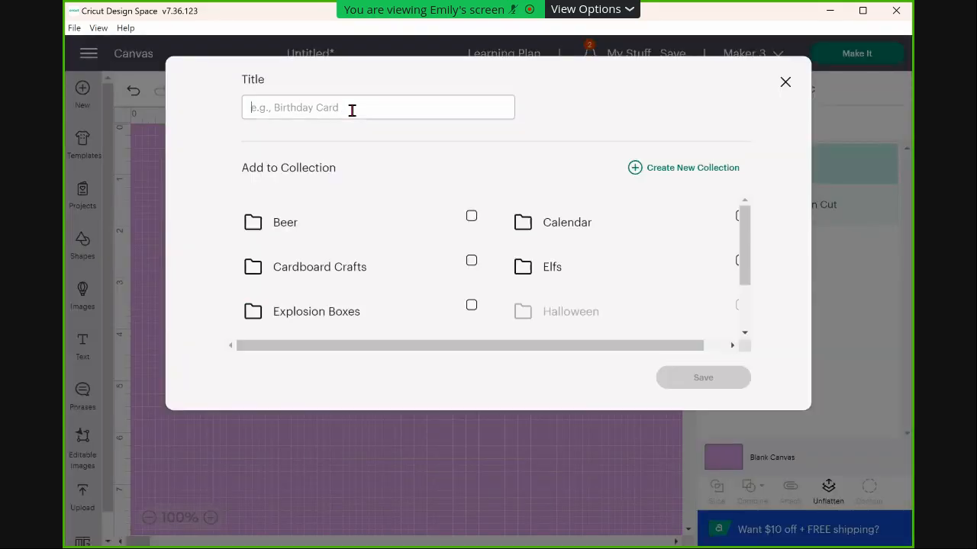
type("st")
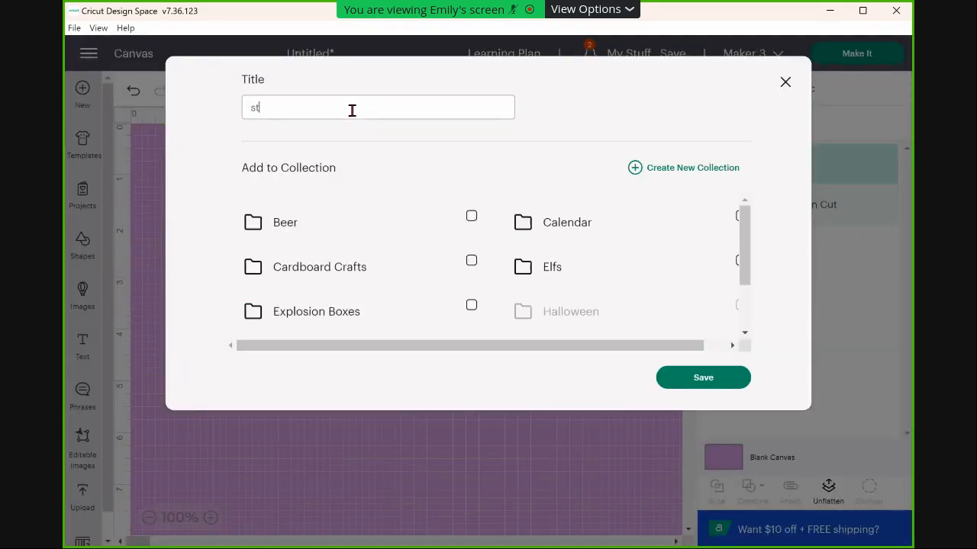
type("ickers")
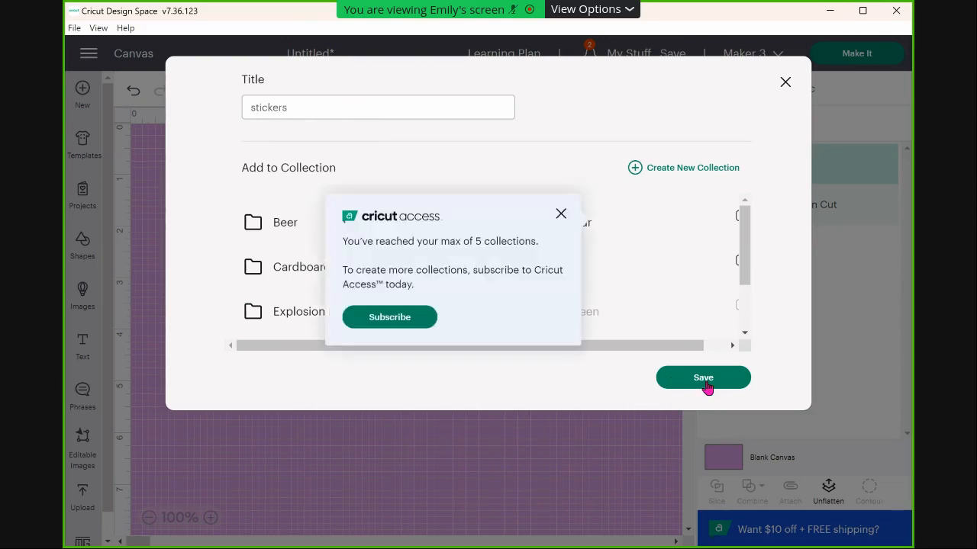
left_click(560, 214)
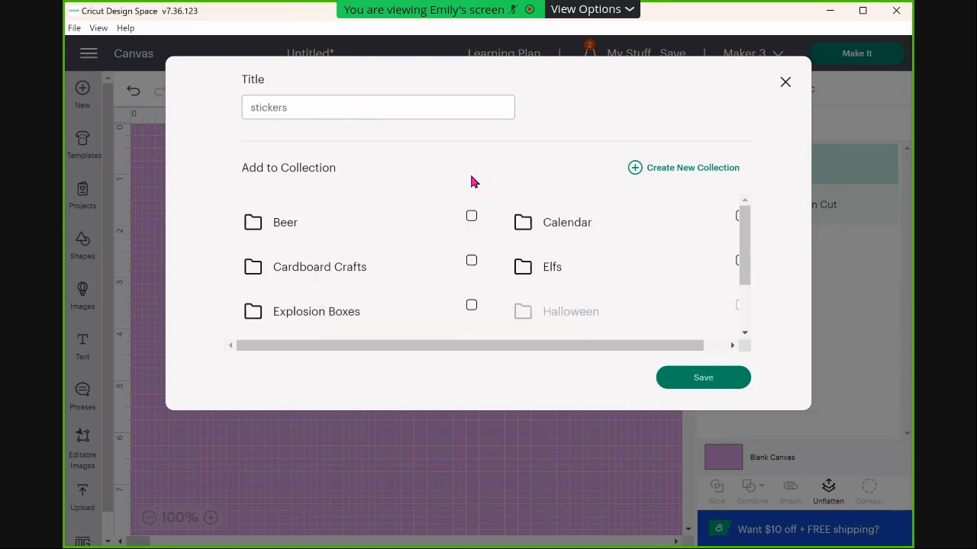
left_click(471, 181)
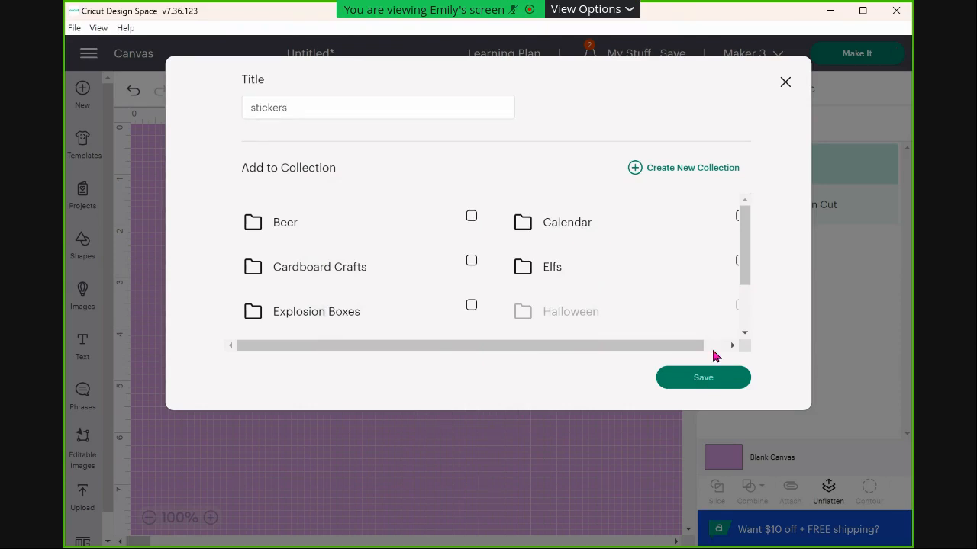
left_click(702, 377)
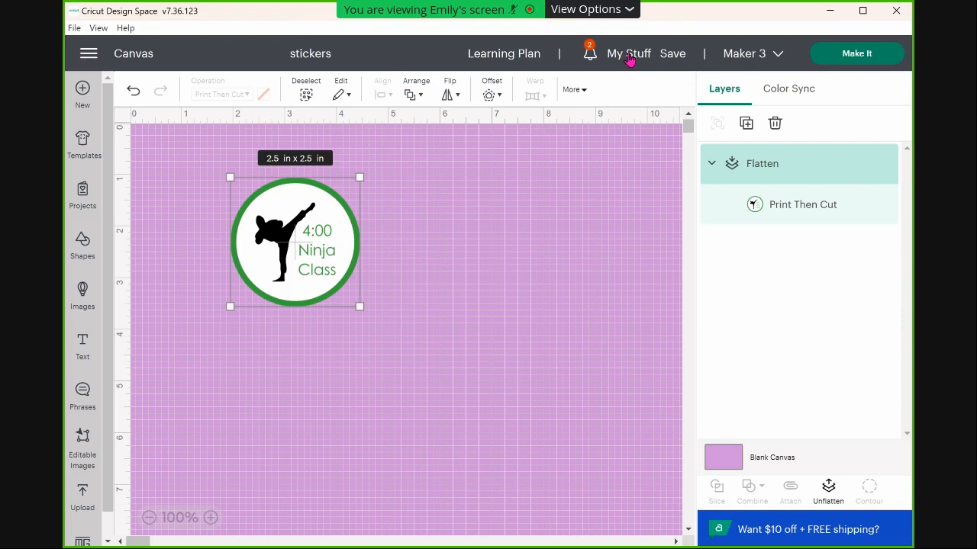
Step: Open the list of saved projects in My Stuff and browse through the earlier designs
left_click(628, 54)
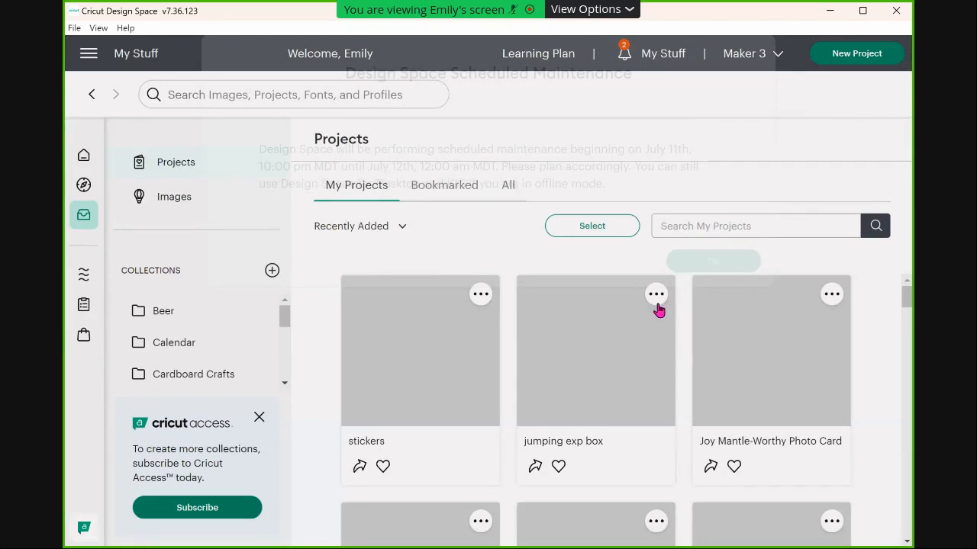
scroll(595, 330, "down", 4)
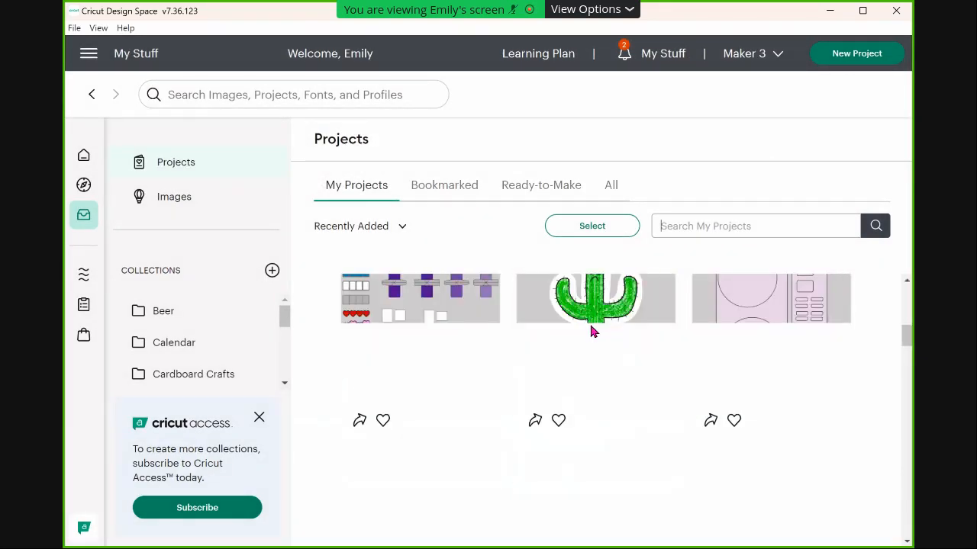
scroll(593, 329, "down", 2)
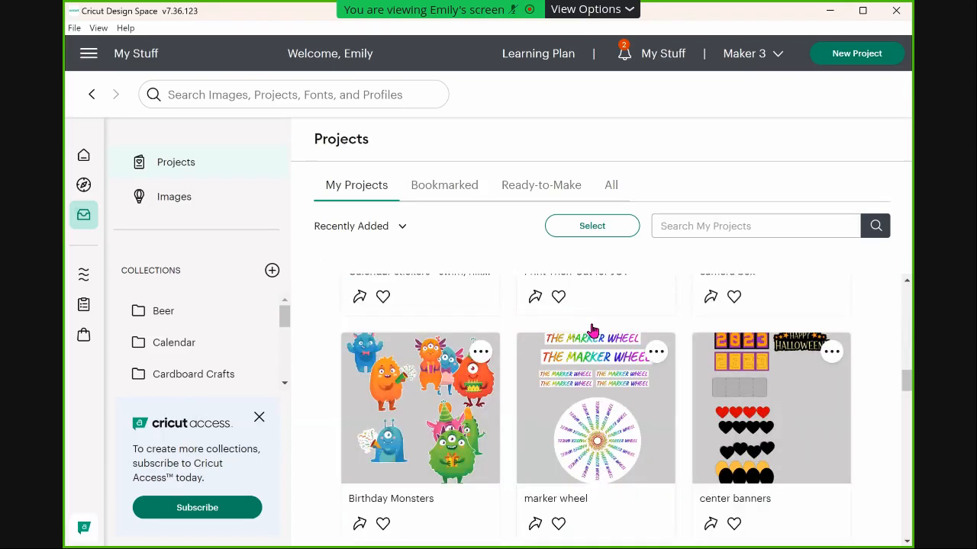
Step: Find the saved "stitch" project among the earlier designs and open it on the canvas for customizing
scroll(593, 329, "down", 10)
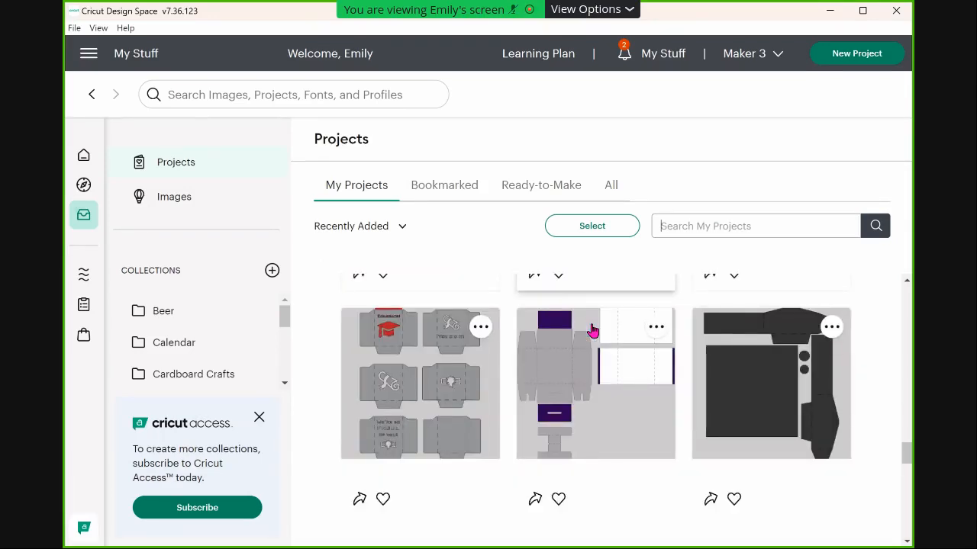
scroll(639, 331, "down", 5)
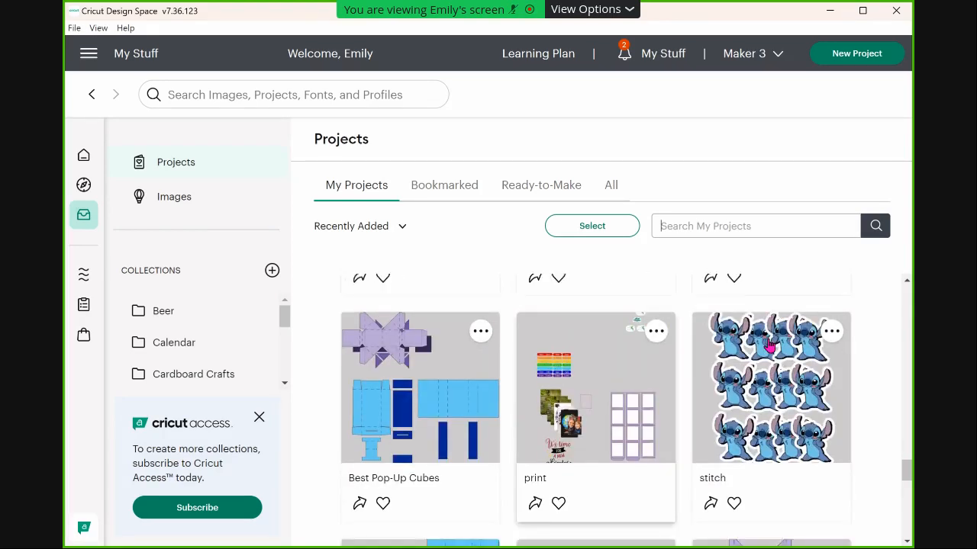
scroll(567, 480, "down", 1)
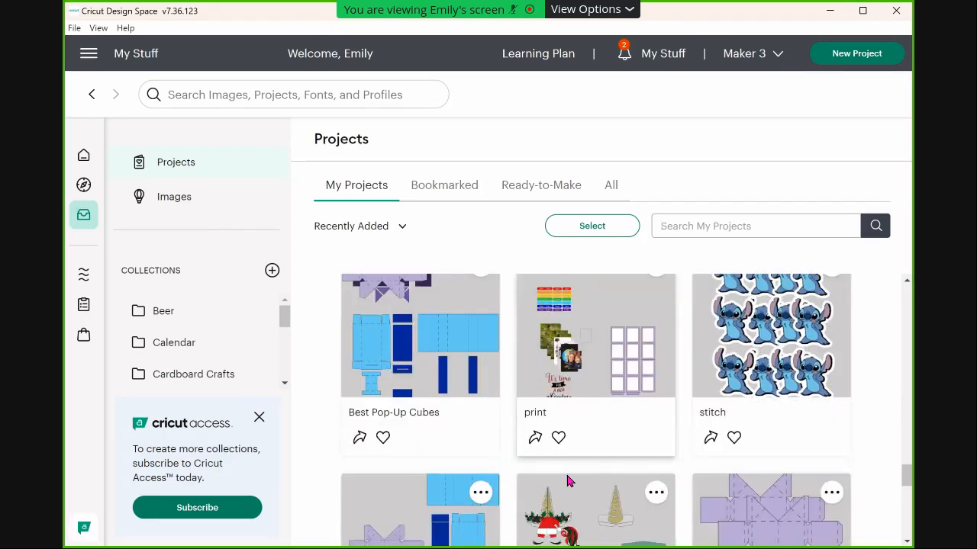
left_click(579, 483)
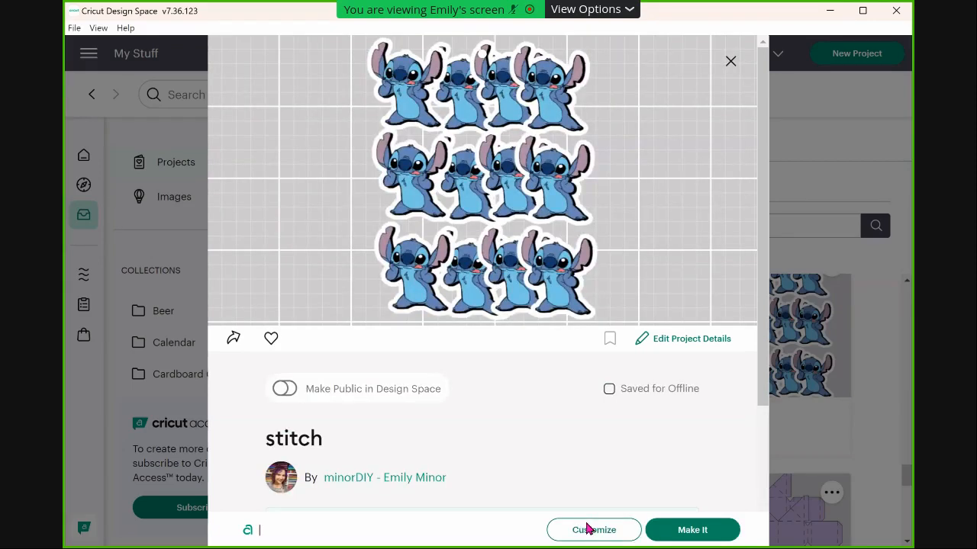
left_click(587, 528)
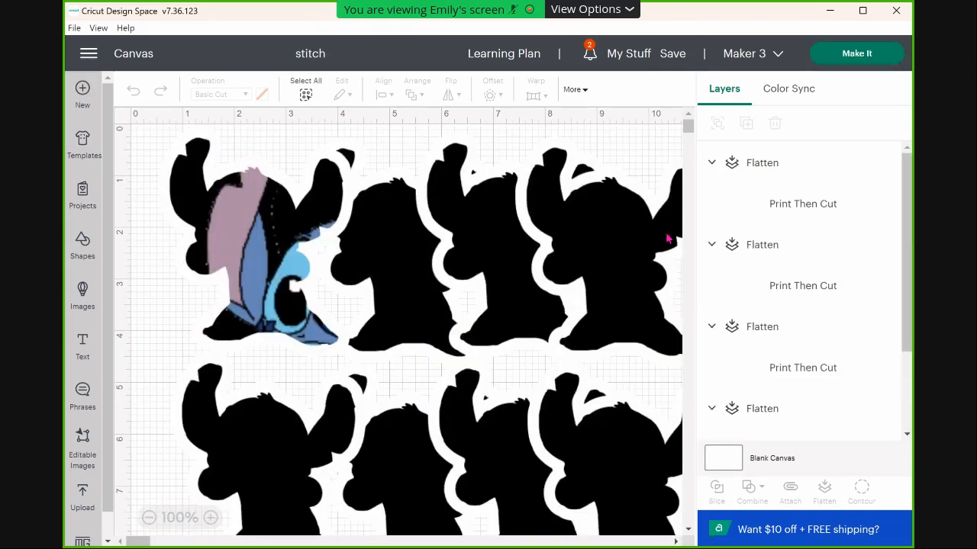
Step: Enlarge the first Stitch sticker to about 6 × 7 in and reposition it over its neighbouring copies
left_click(239, 190)
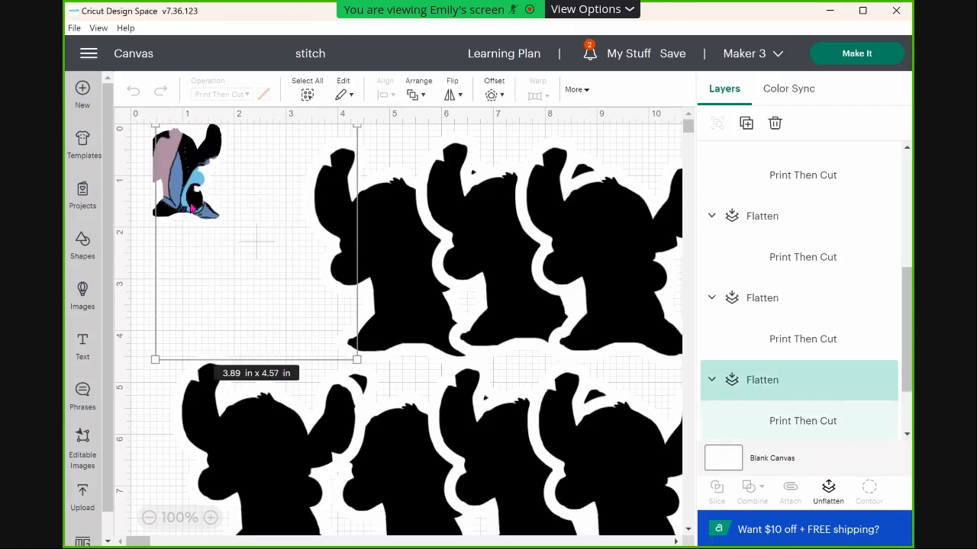
left_click_drag(202, 200, 617, 389)
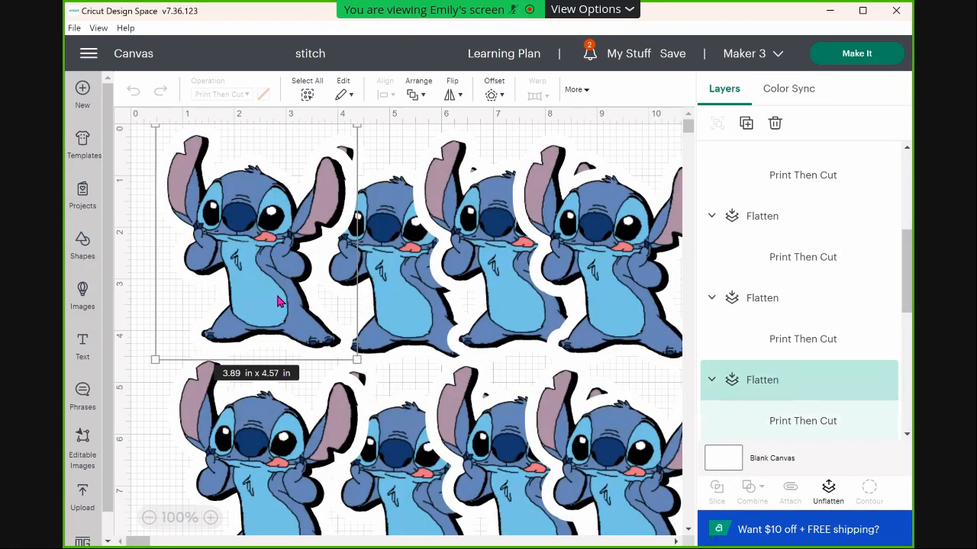
left_click_drag(185, 167, 213, 201)
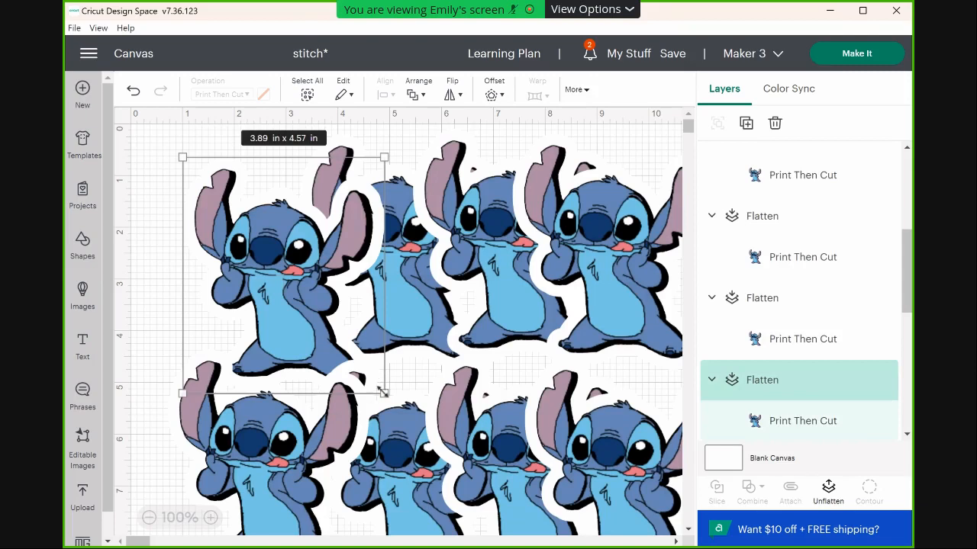
left_click_drag(383, 392, 547, 535)
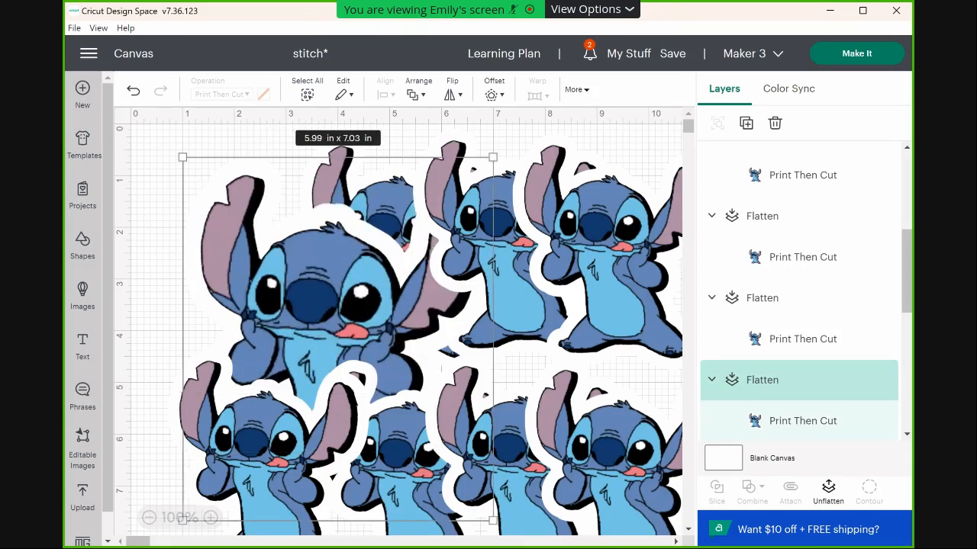
left_click_drag(353, 332, 298, 258)
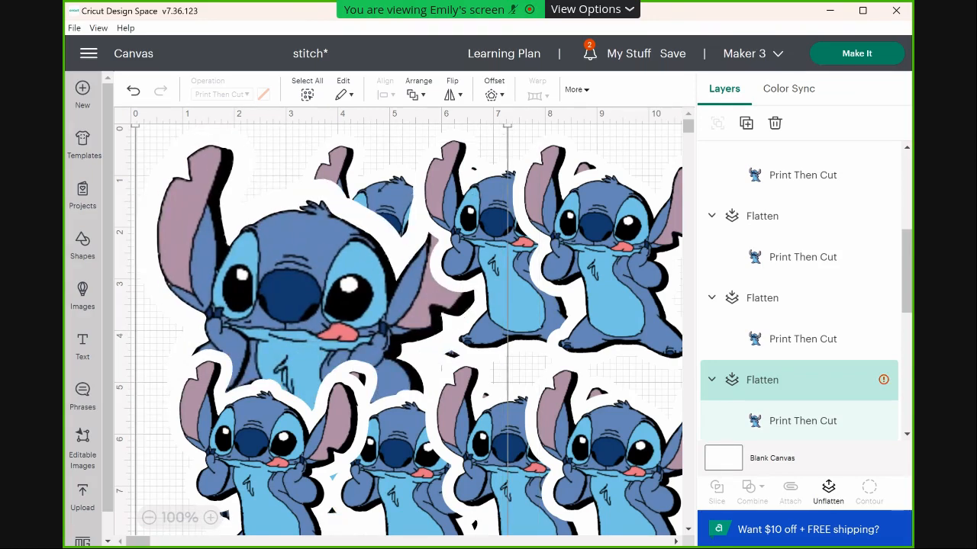
left_click_drag(386, 187, 388, 195)
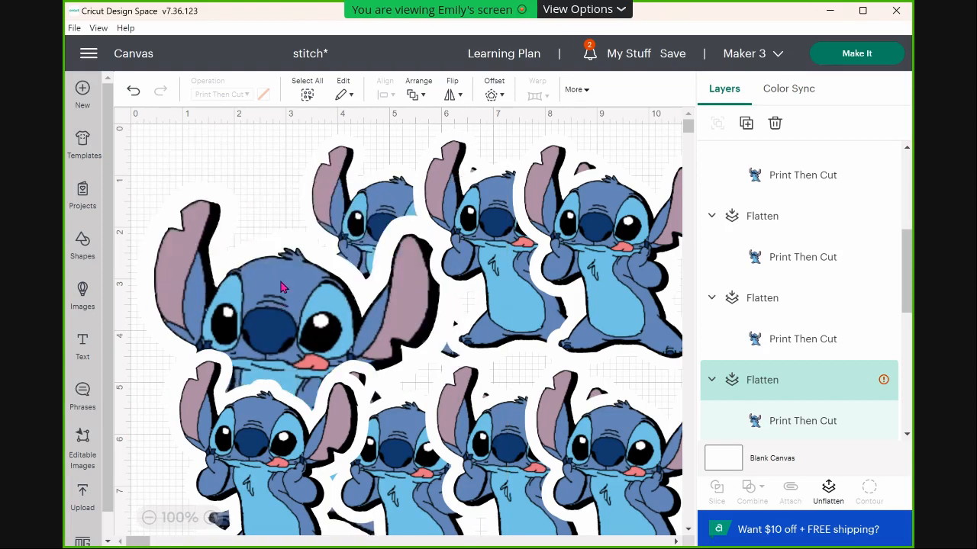
Step: Open the saved "stickers" project for customizing, replacing the unsaved Stitch project on the canvas
left_click(640, 59)
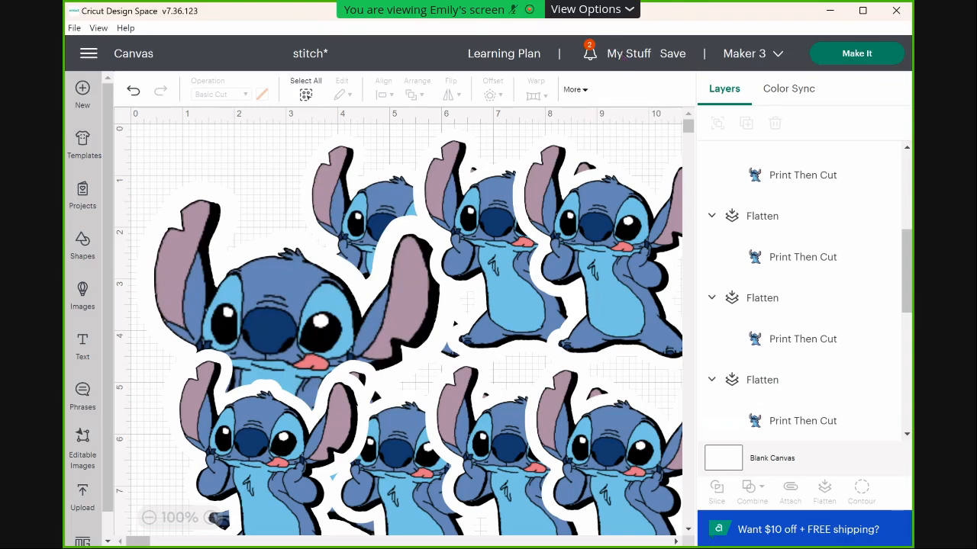
left_click(628, 53)
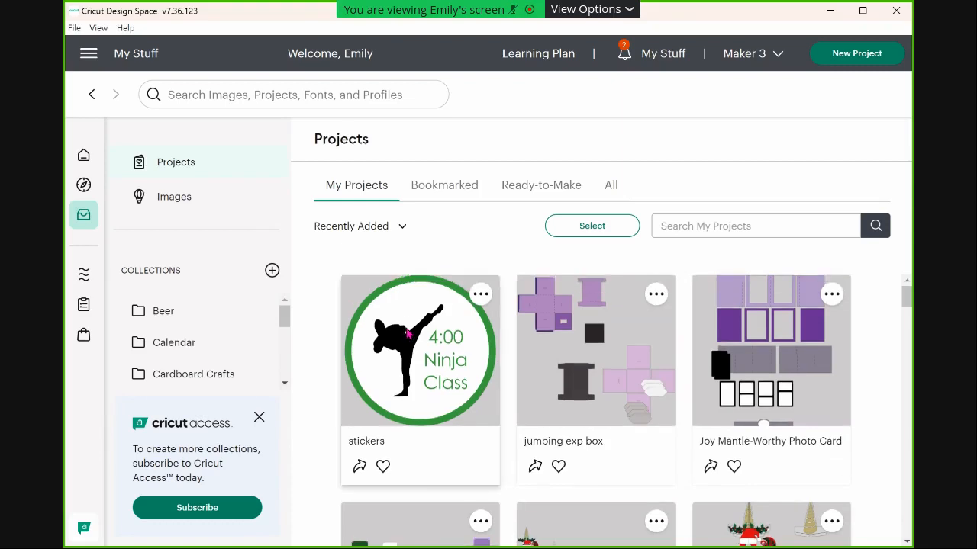
left_click(477, 333)
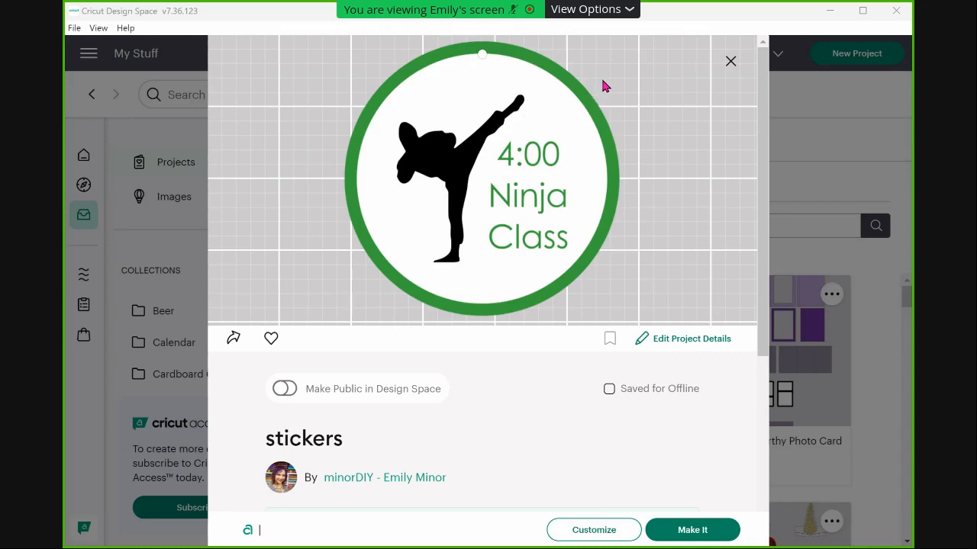
left_click(593, 533)
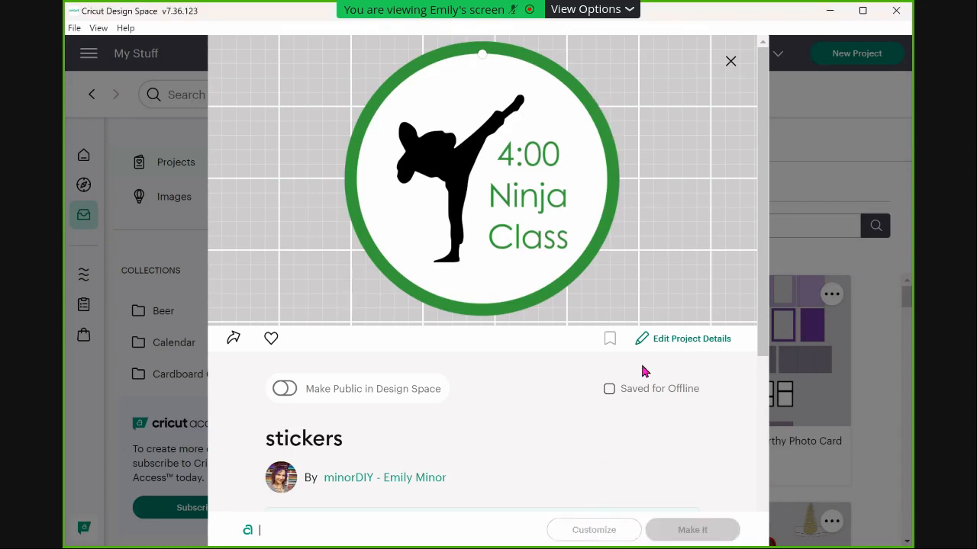
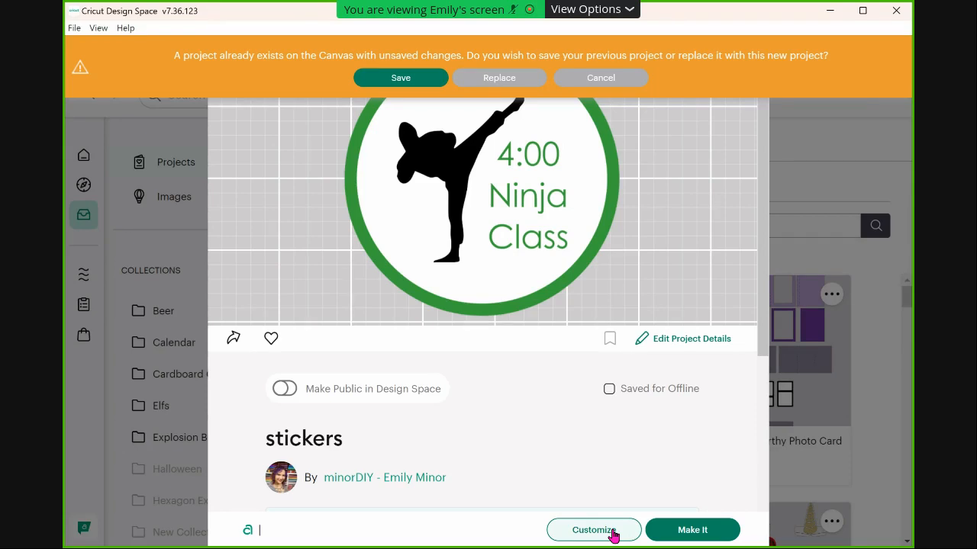
left_click(613, 534)
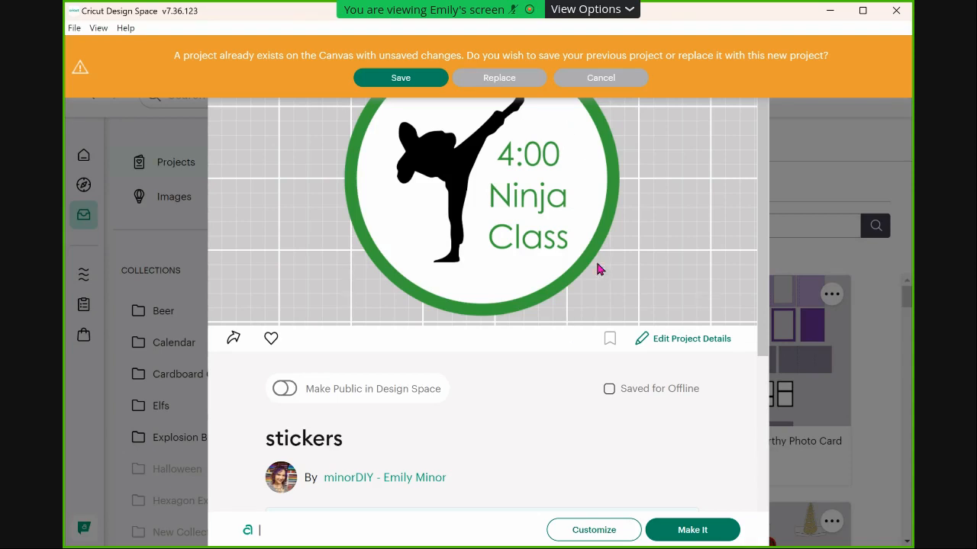
left_click(485, 79)
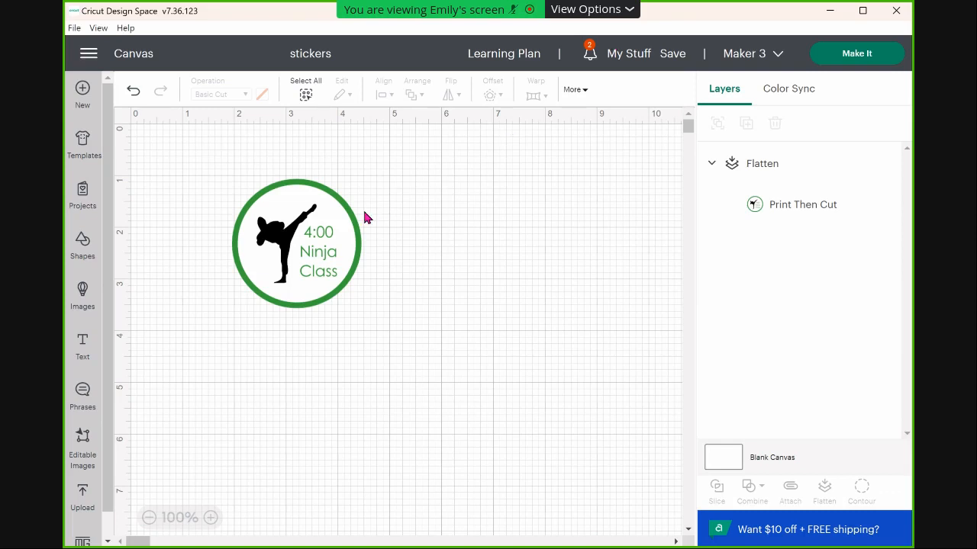
Step: Shrink the round ninja sticker to about 1.42 × 1.42 in and place a duplicate directly beside it
left_click(322, 228)
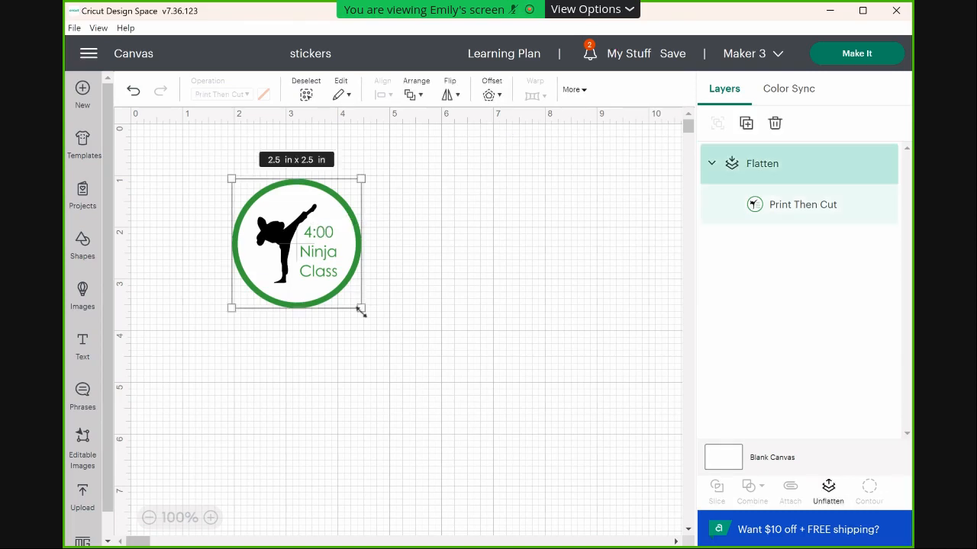
left_click_drag(361, 309, 306, 243)
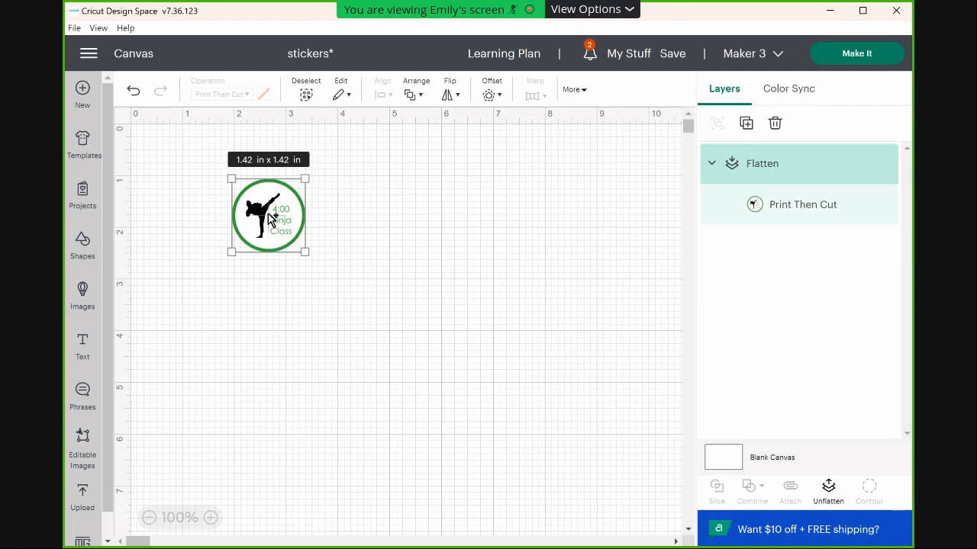
left_click_drag(268, 218, 351, 218)
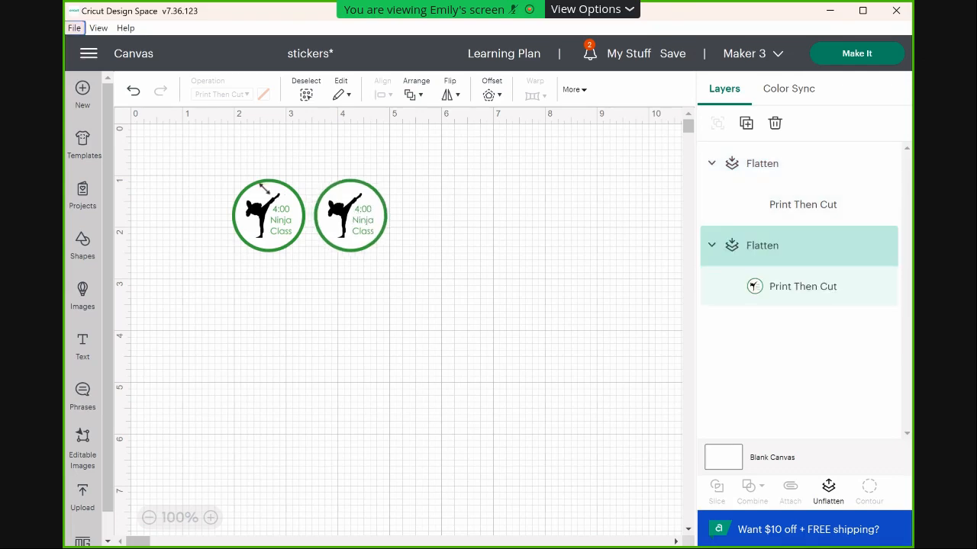
Step: Select both ninja stickers and duplicate the pair alongside them to form a row of four
left_click_drag(225, 178, 360, 238)
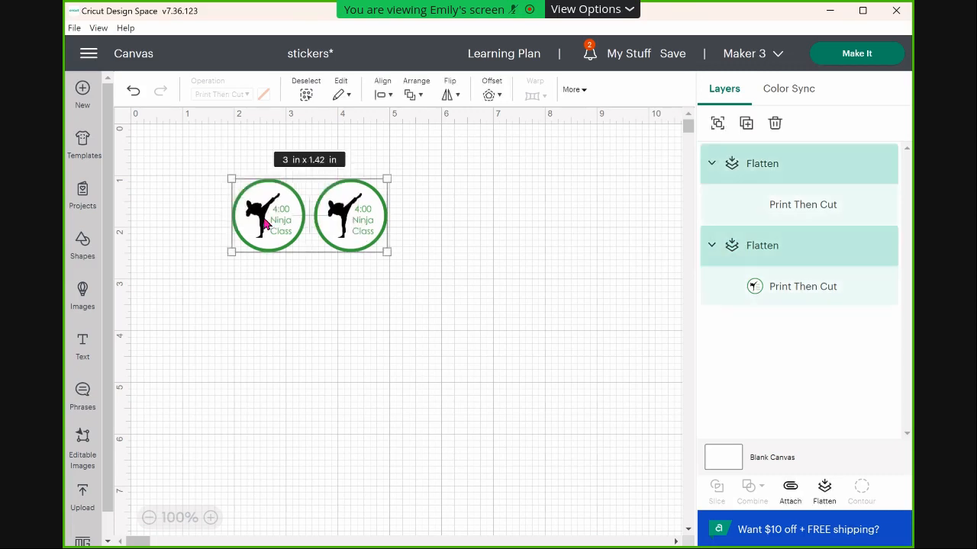
left_click_drag(265, 222, 430, 224)
key("alt")
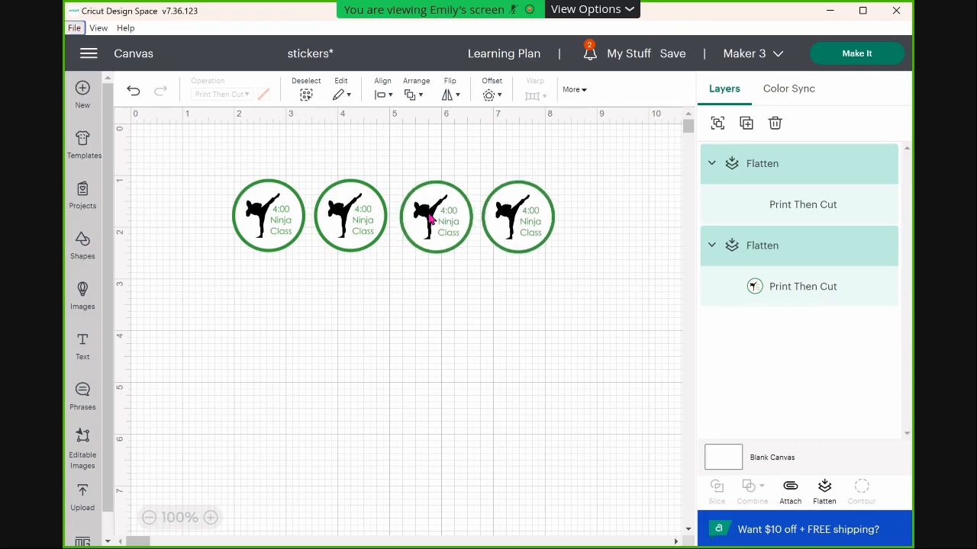
left_click(410, 221)
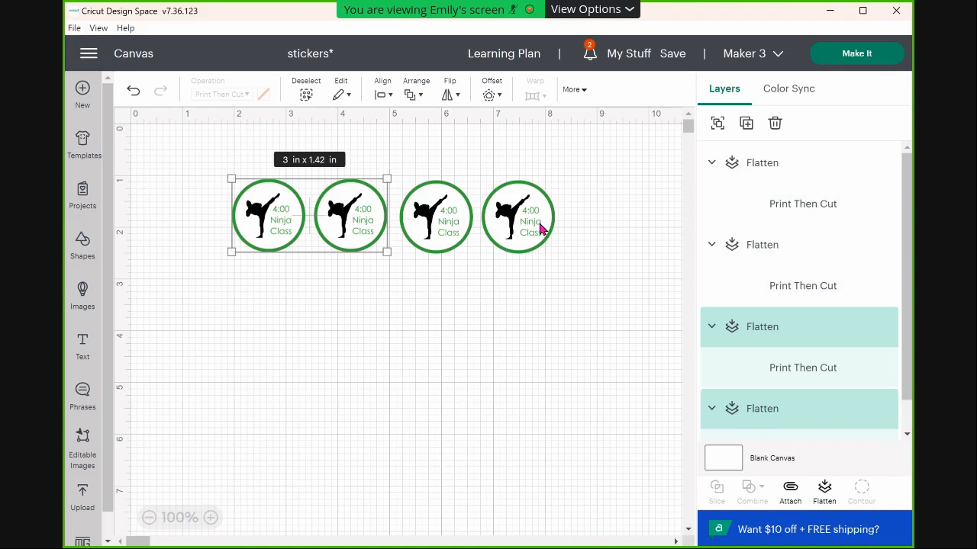
left_click(580, 228)
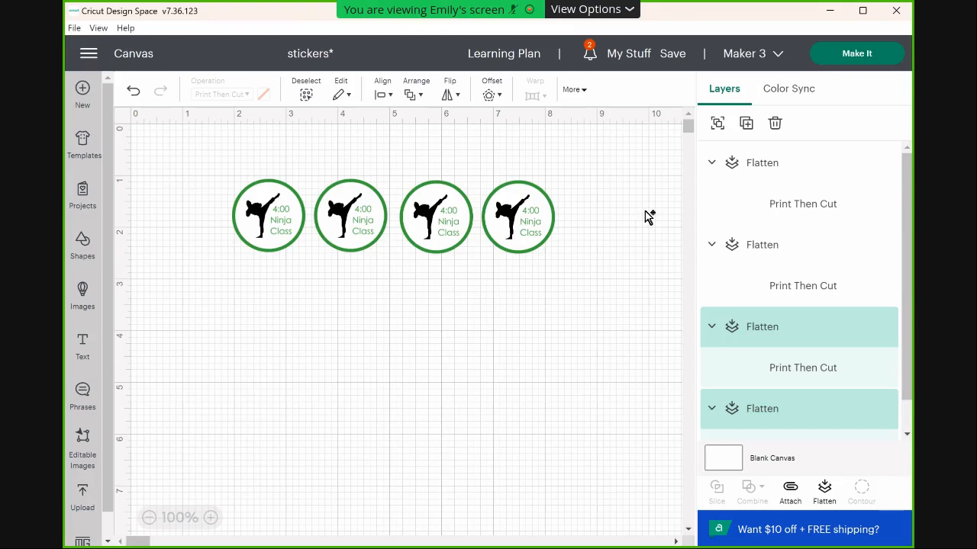
key("alt")
key("ctrl+v")
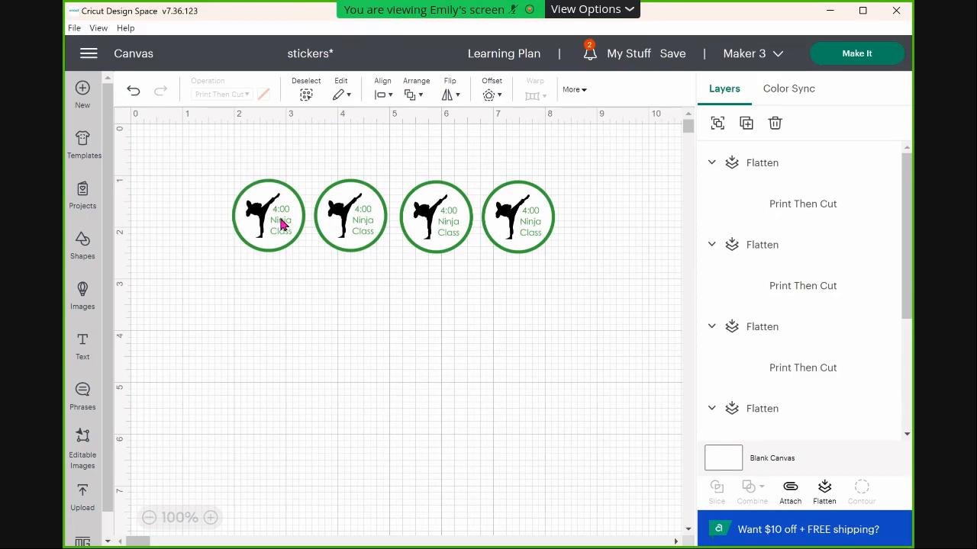
Step: Check which layer belongs to each sticker by selecting individual stickers in the row, leaving nothing selected at the end
left_click(475, 172)
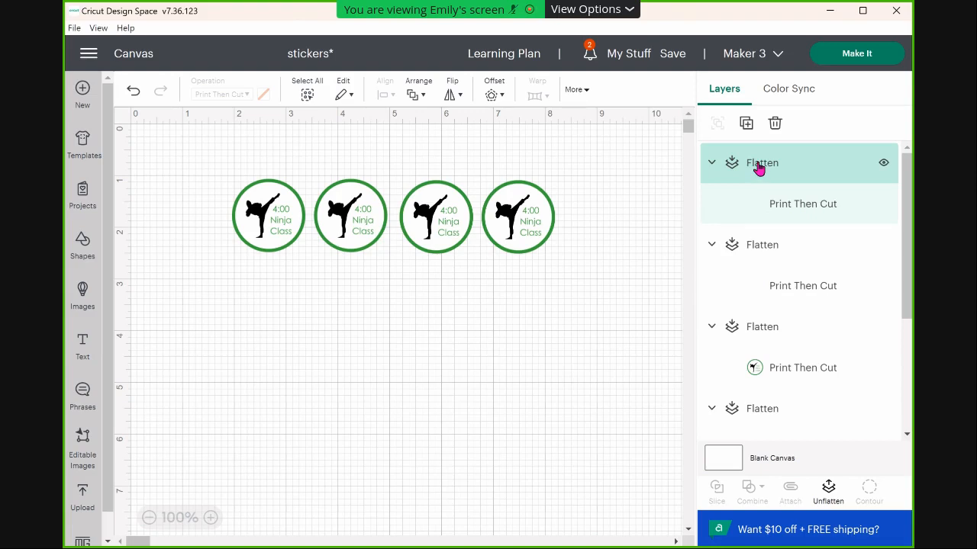
scroll(751, 223, "down", 1)
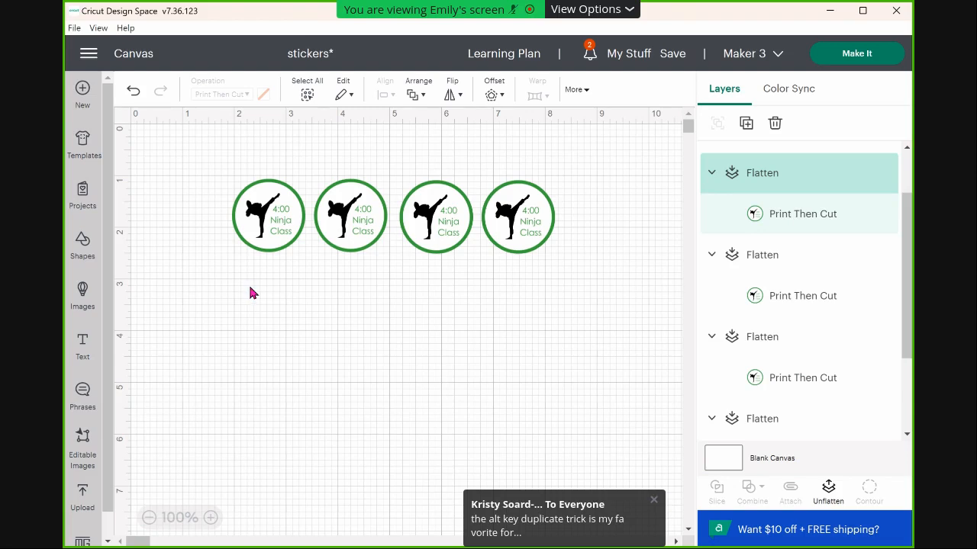
left_click(260, 223)
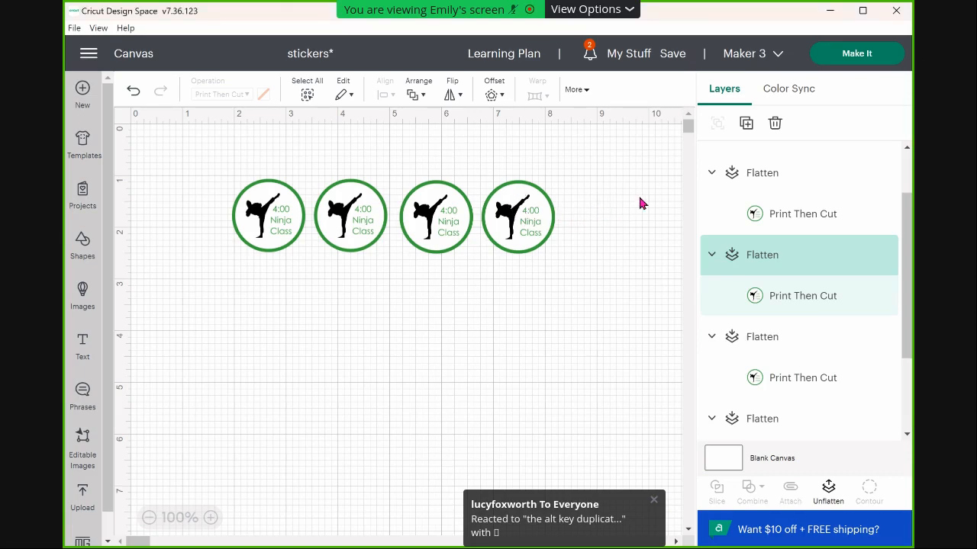
left_click(424, 221)
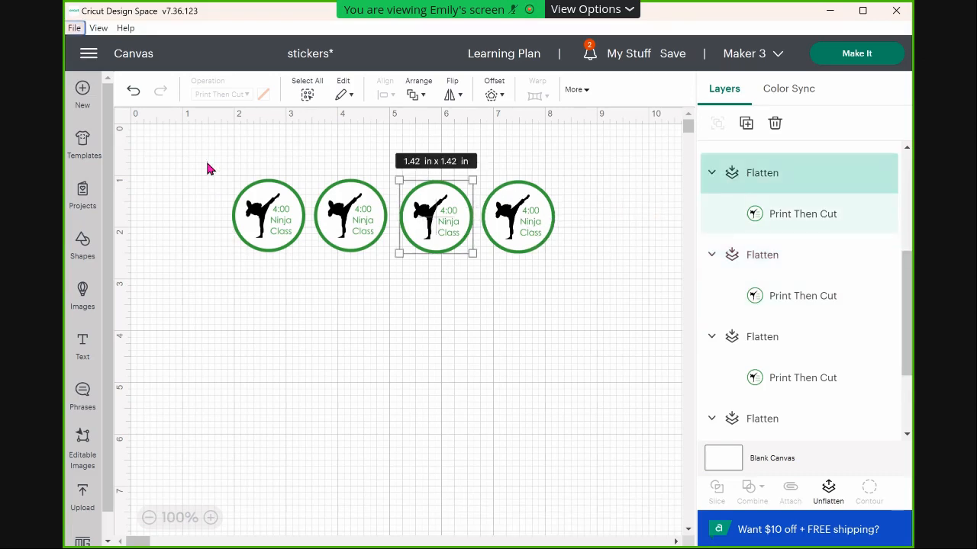
left_click(333, 282)
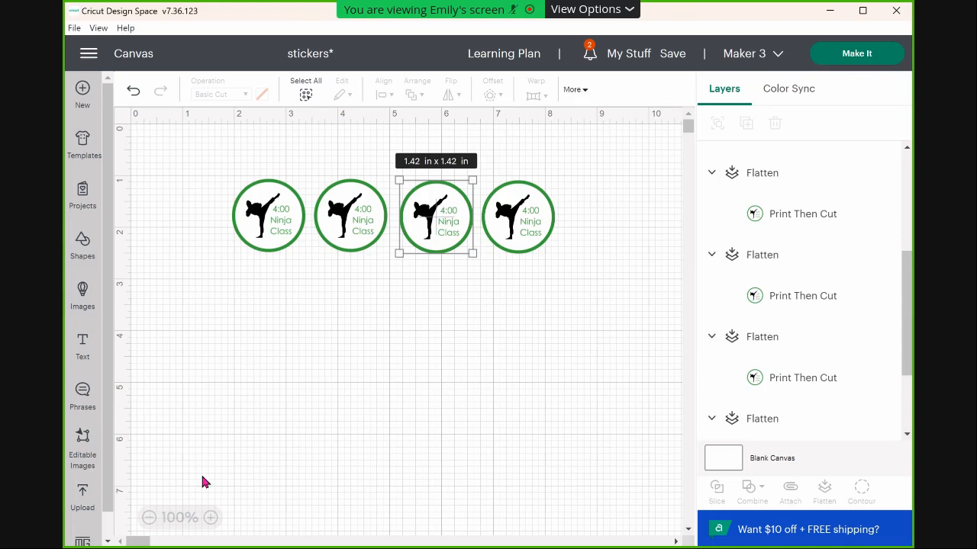
Step: Upload the Labradoodle Mom design from the Desktop file 13.svg as a cut image
left_click(83, 498)
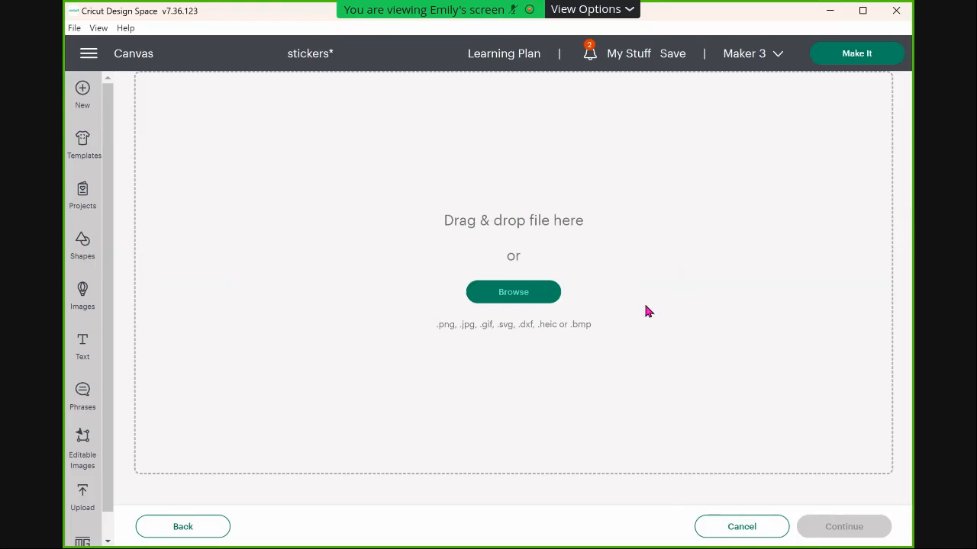
left_click(508, 295)
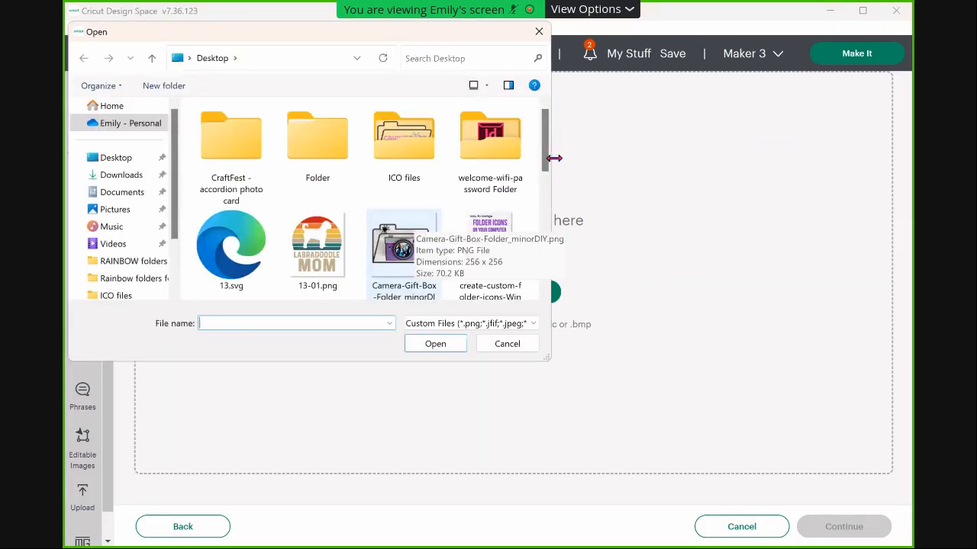
left_click_drag(543, 168, 541, 201)
scroll(541, 202, "down", 1)
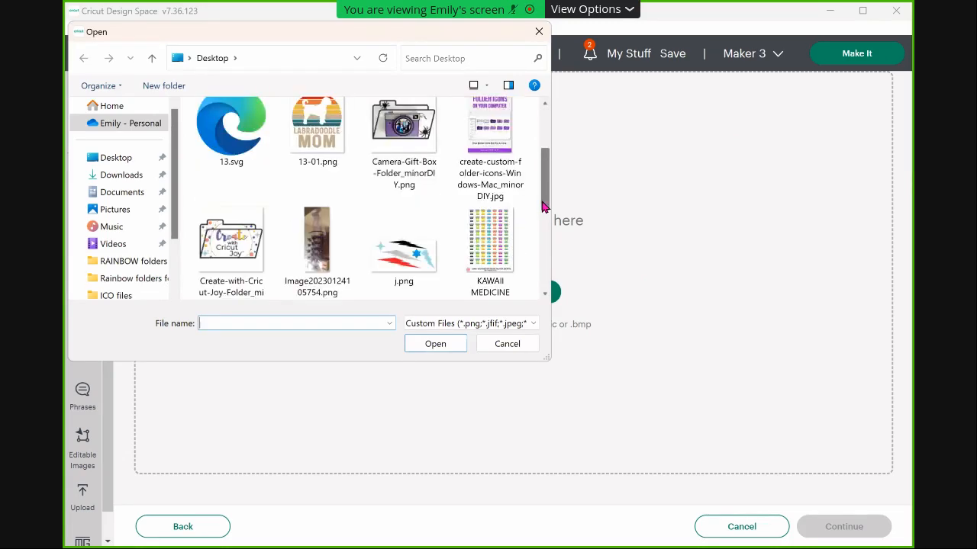
scroll(543, 256, "down", 2)
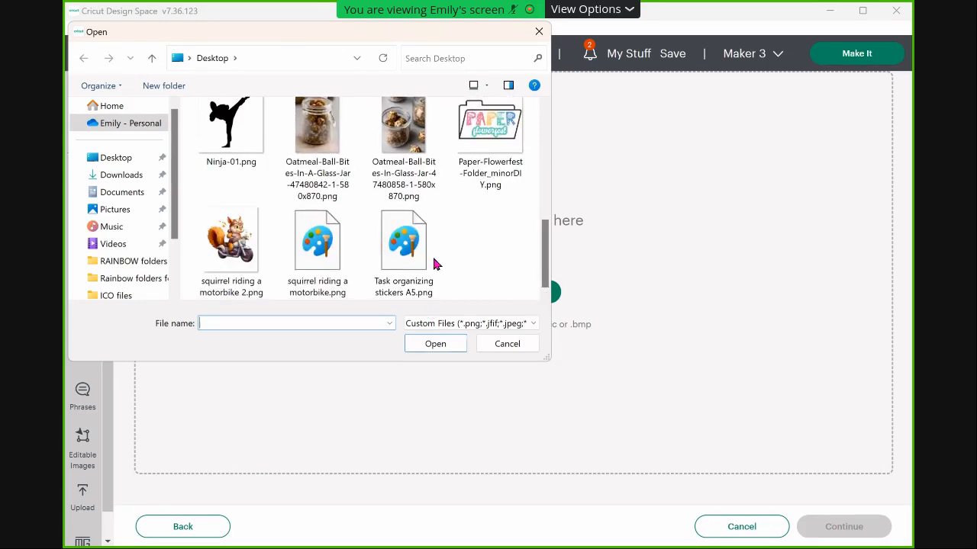
scroll(544, 252, "up", 2)
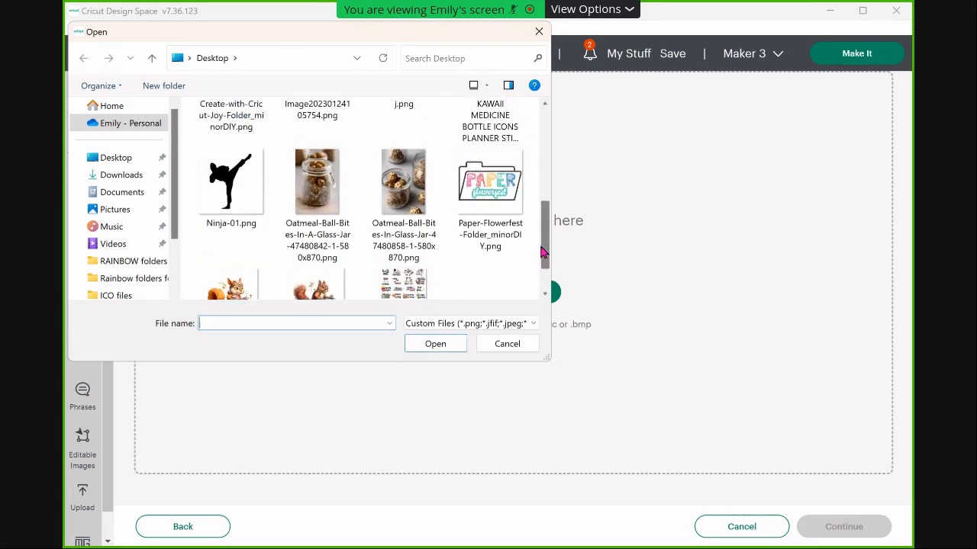
scroll(551, 219, "up", 4)
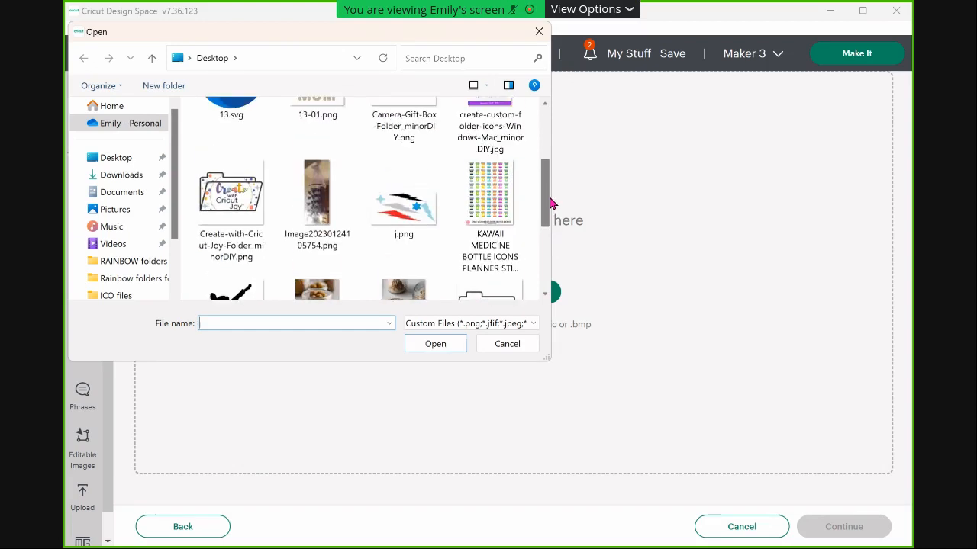
scroll(549, 179, "up", 3)
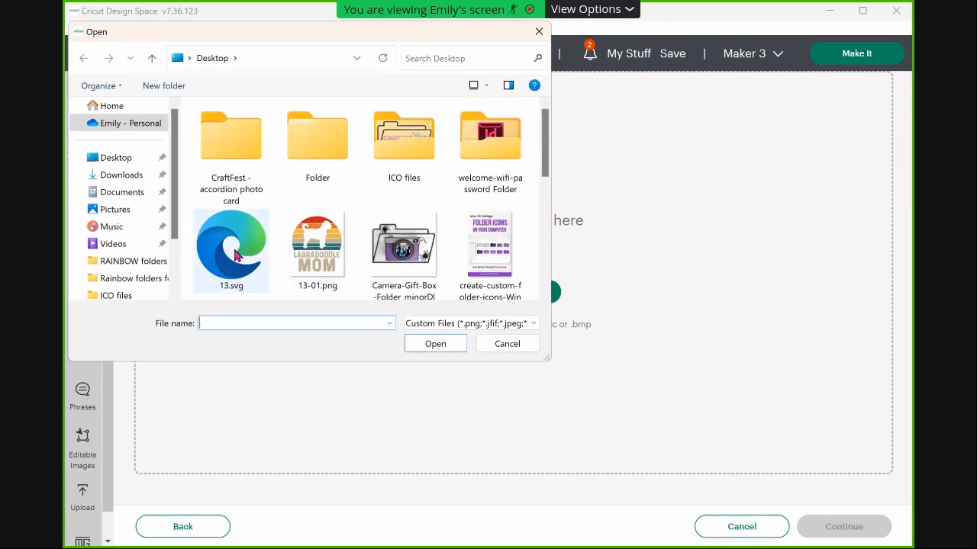
left_click(235, 256)
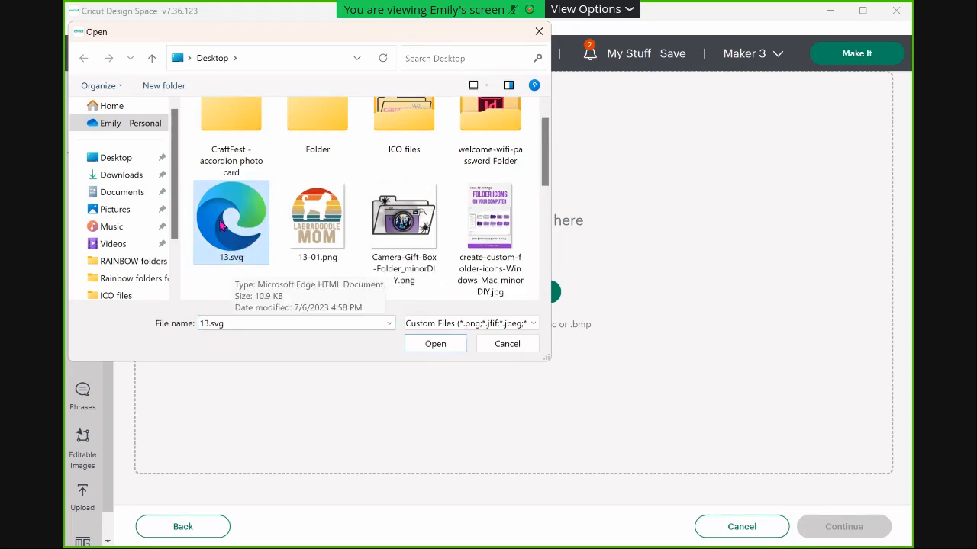
left_click(436, 347)
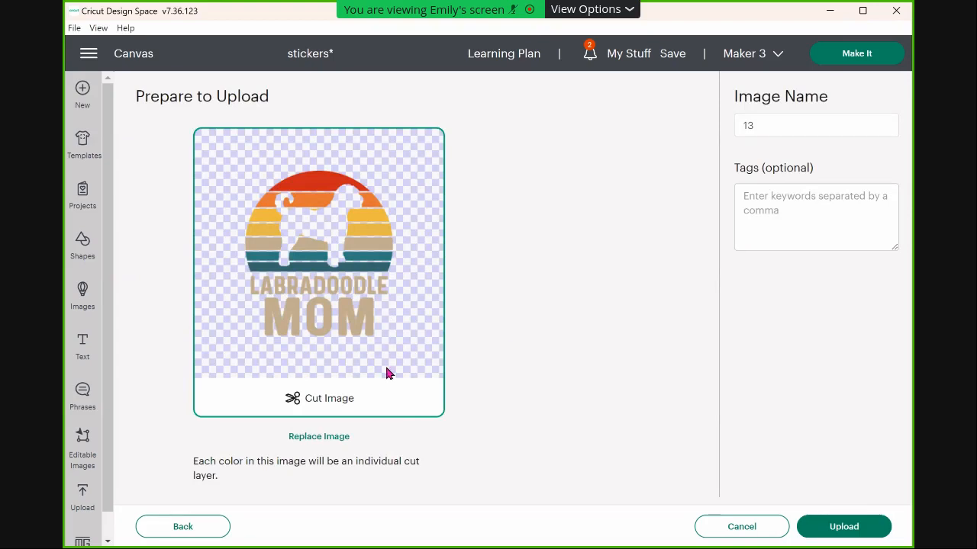
left_click(826, 531)
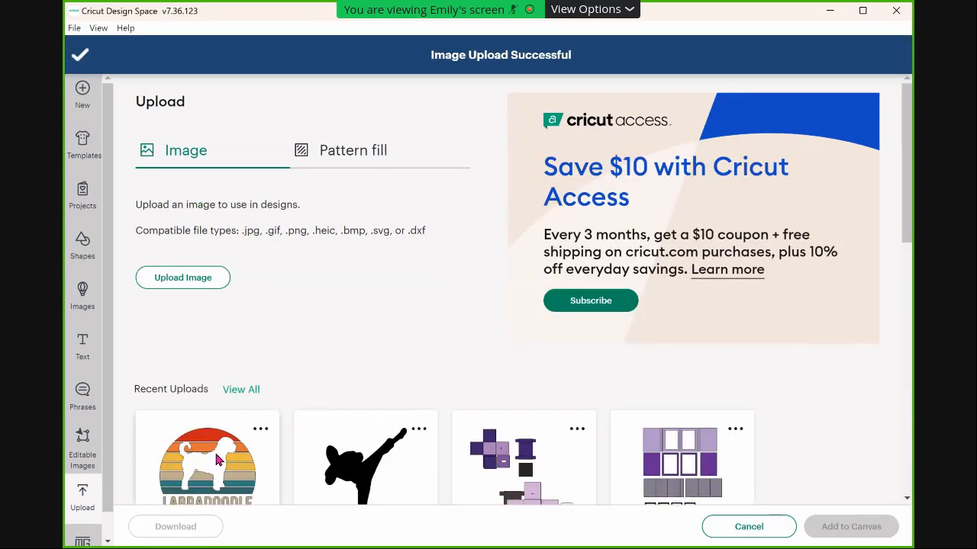
Step: Add the uploaded Labradoodle Mom design to the canvas, make it 3 in wide, and position it below the ninja stickers
left_click(217, 458)
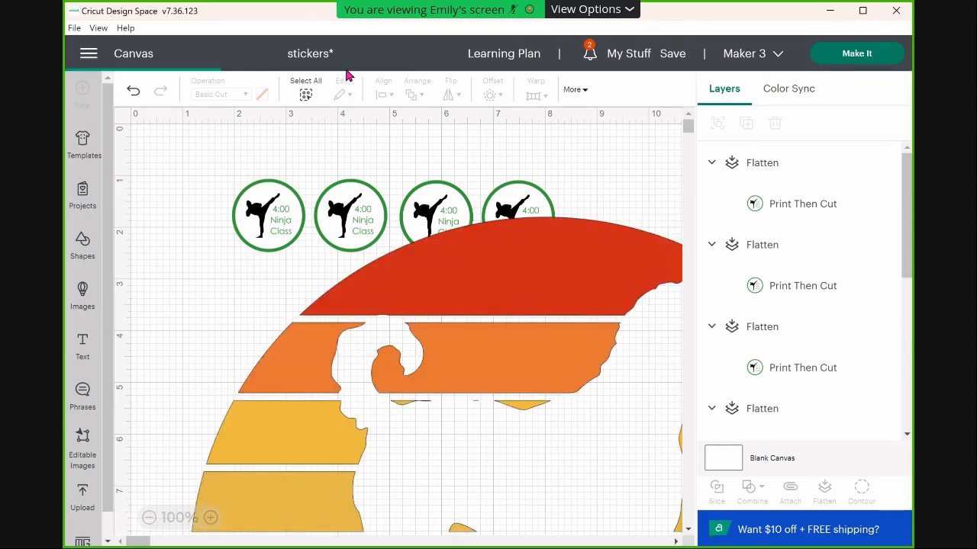
left_click(579, 91)
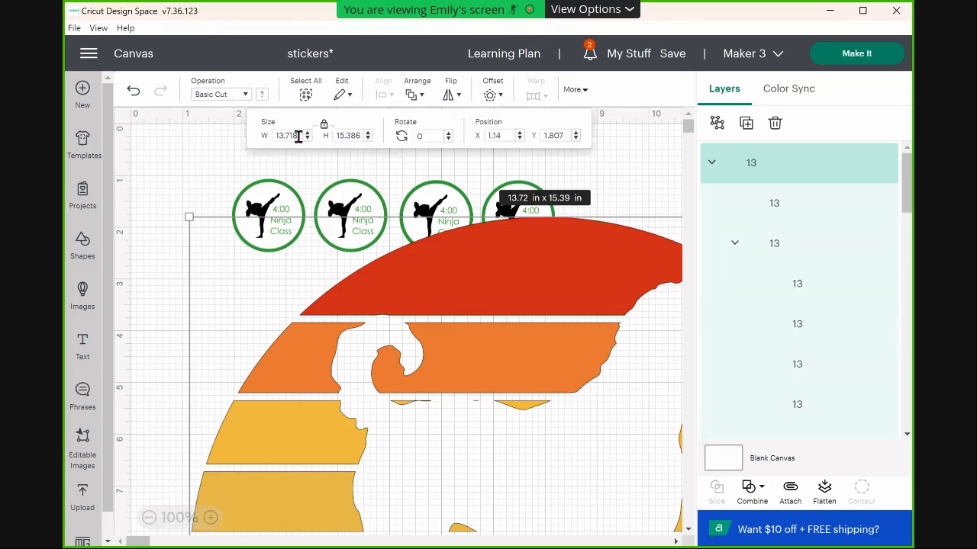
double_click(271, 134)
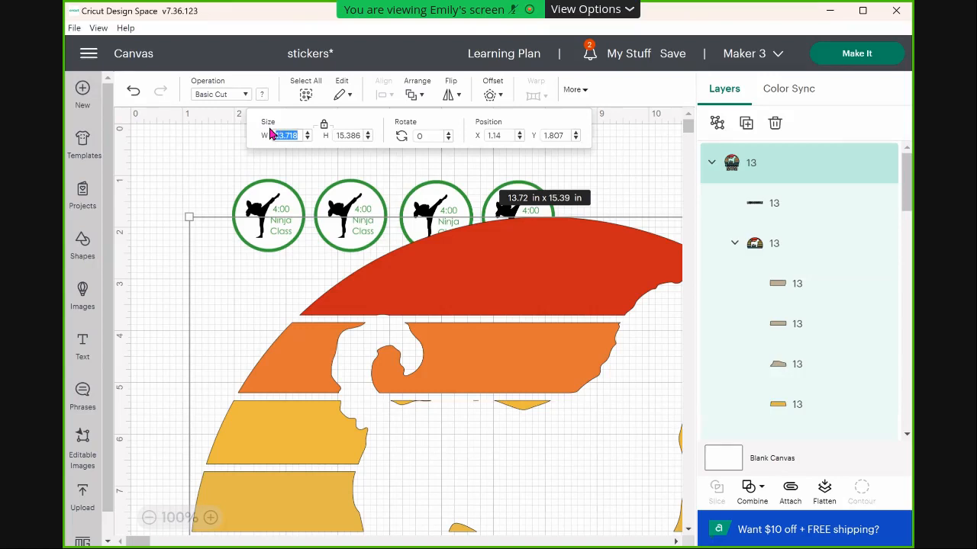
type("9")
key("Return")
left_click_drag(325, 294, 431, 384)
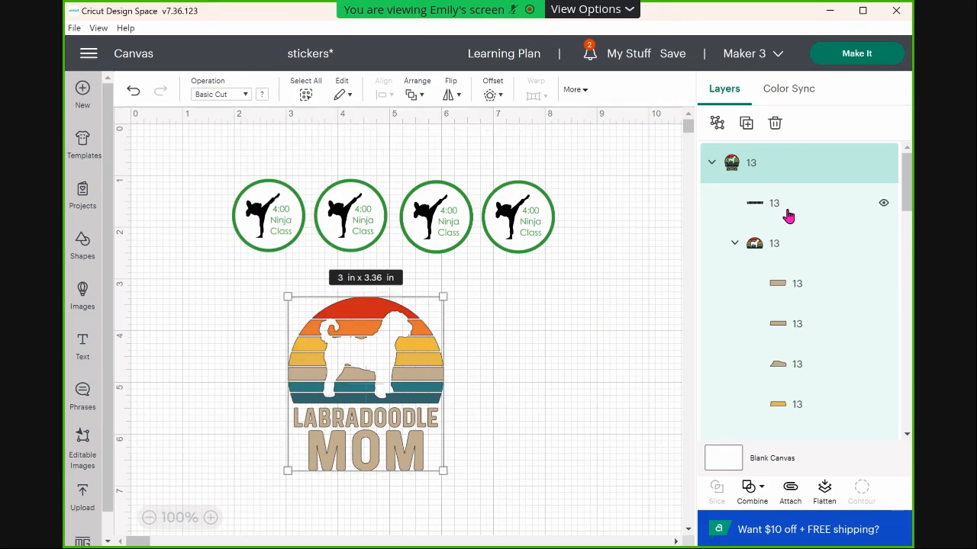
Step: Recolor the LABRADOODLE text layer to the custom turquoise #7be6d6
left_click(791, 214)
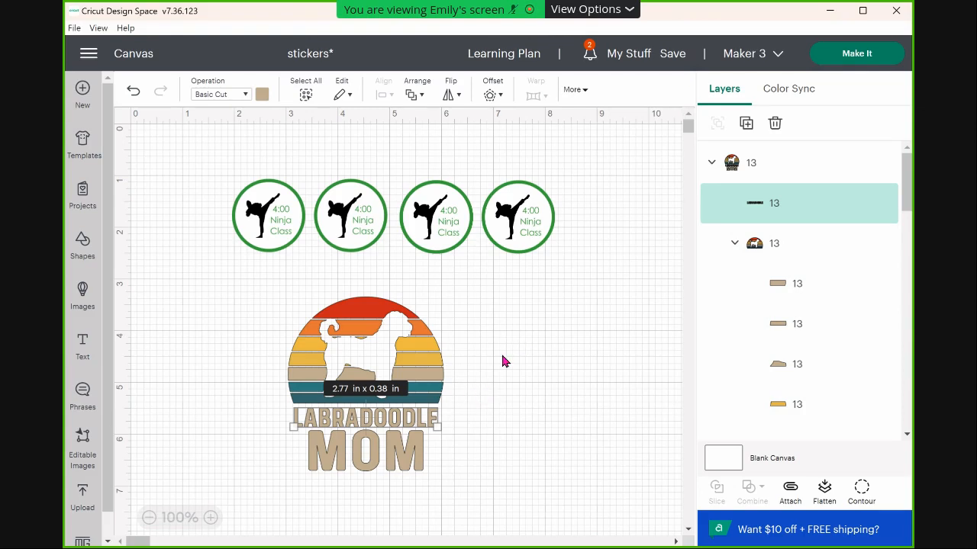
left_click(261, 94)
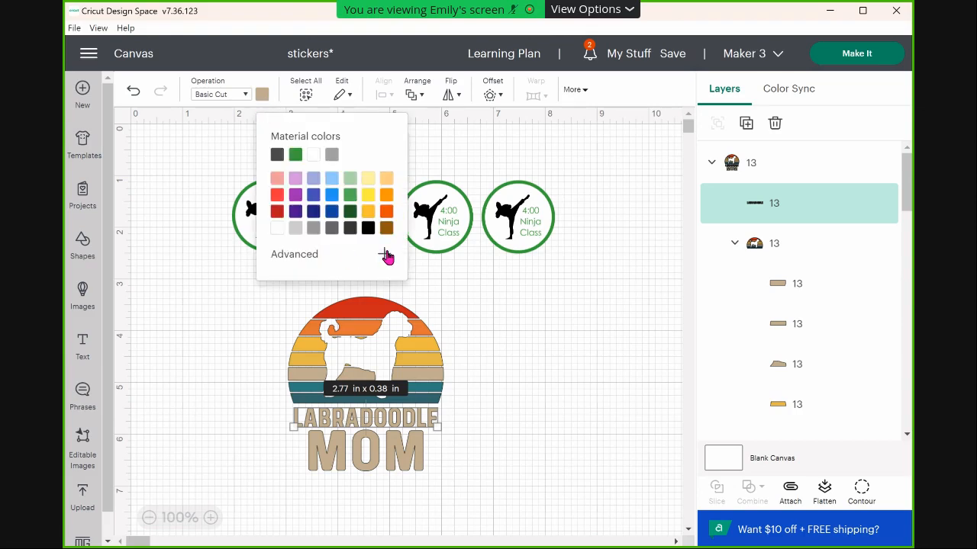
left_click(385, 254)
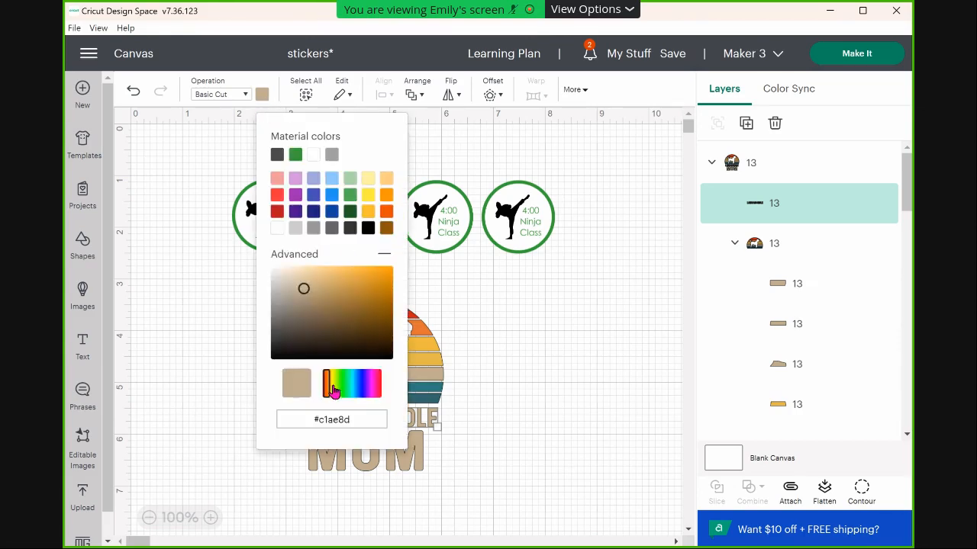
left_click(347, 387)
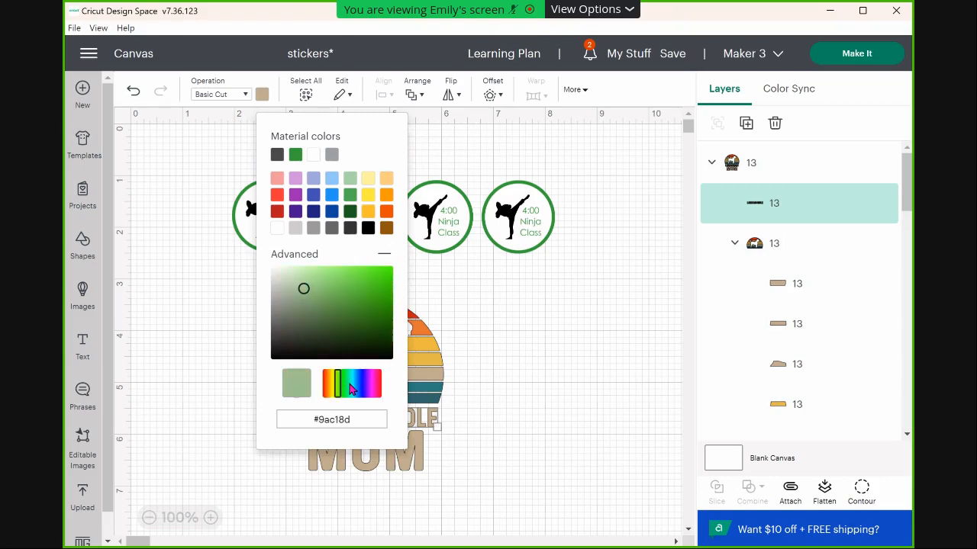
left_click_drag(350, 390, 352, 389)
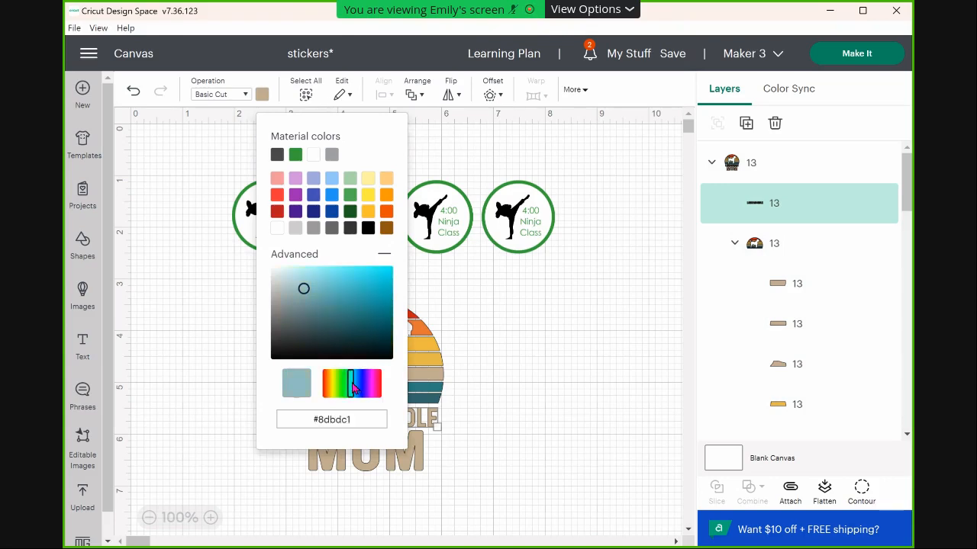
left_click(327, 276)
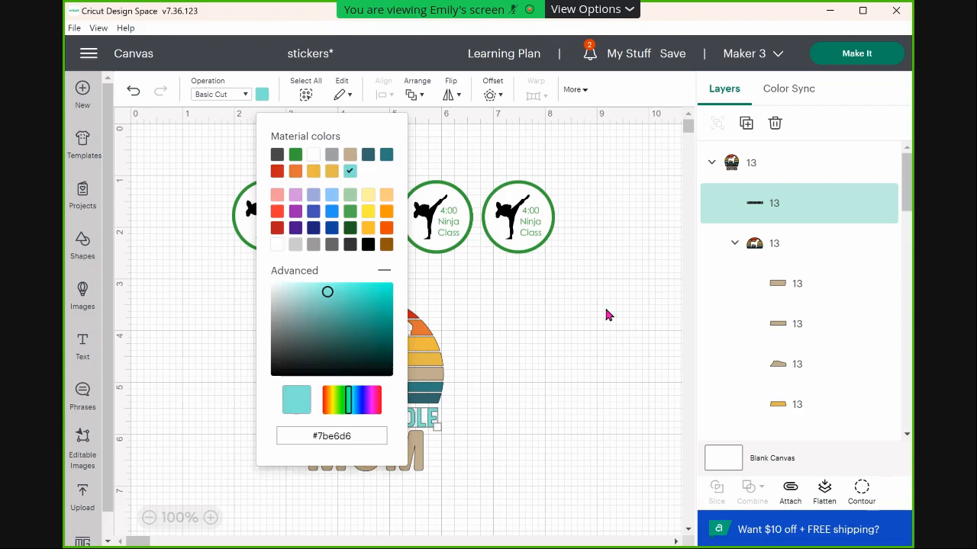
left_click(534, 349)
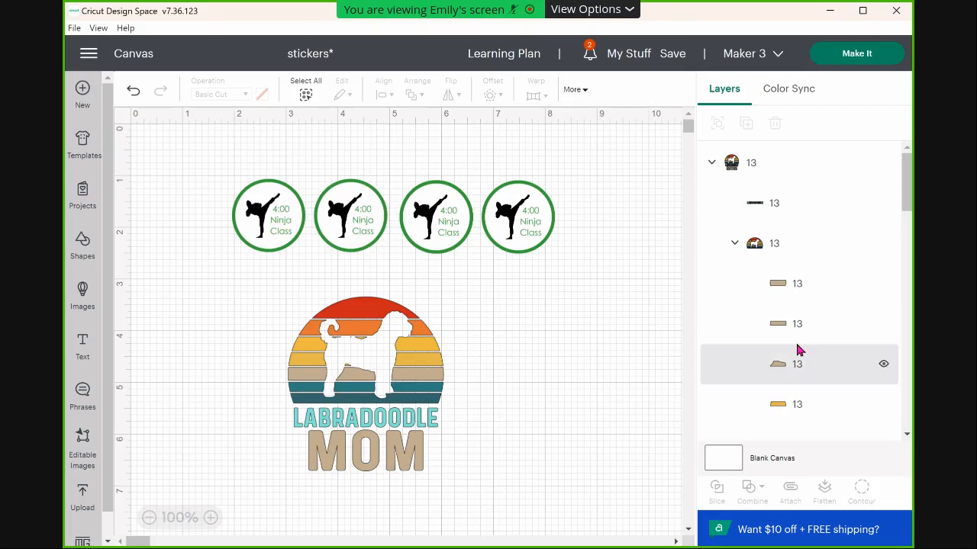
Step: Find the MOM text layer in the design's group and recolor it to the same turquoise, #7be6d6
scroll(802, 351, "down", 3)
scroll(794, 349, "down", 2)
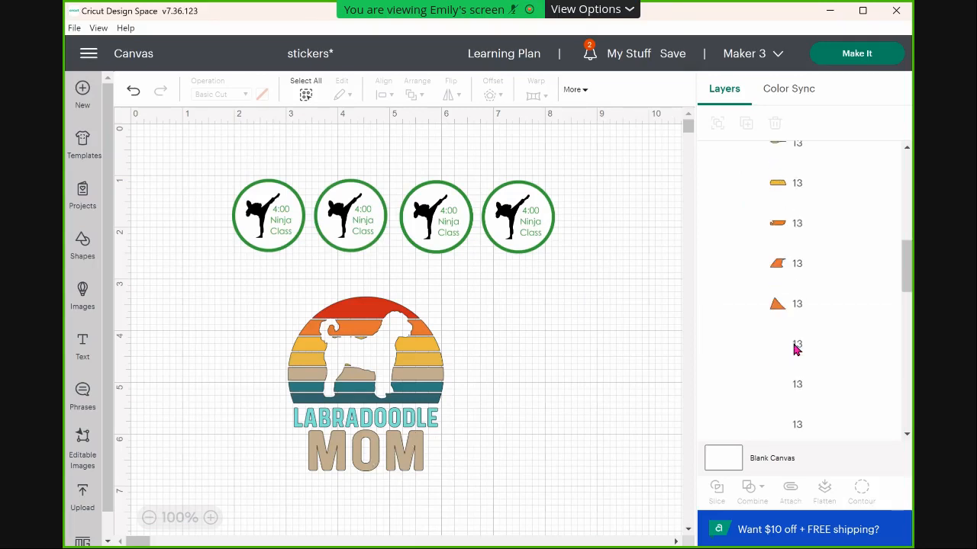
left_click(794, 348)
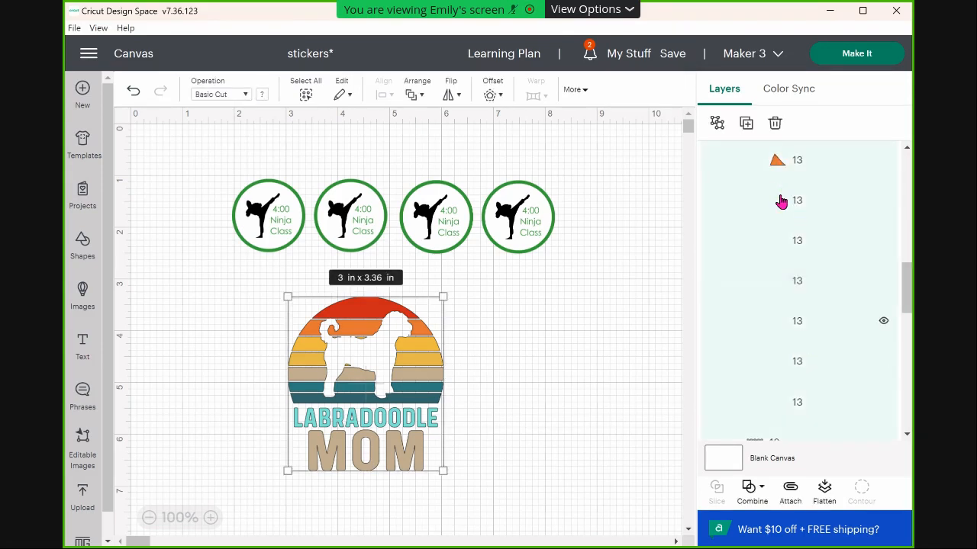
left_click(808, 206)
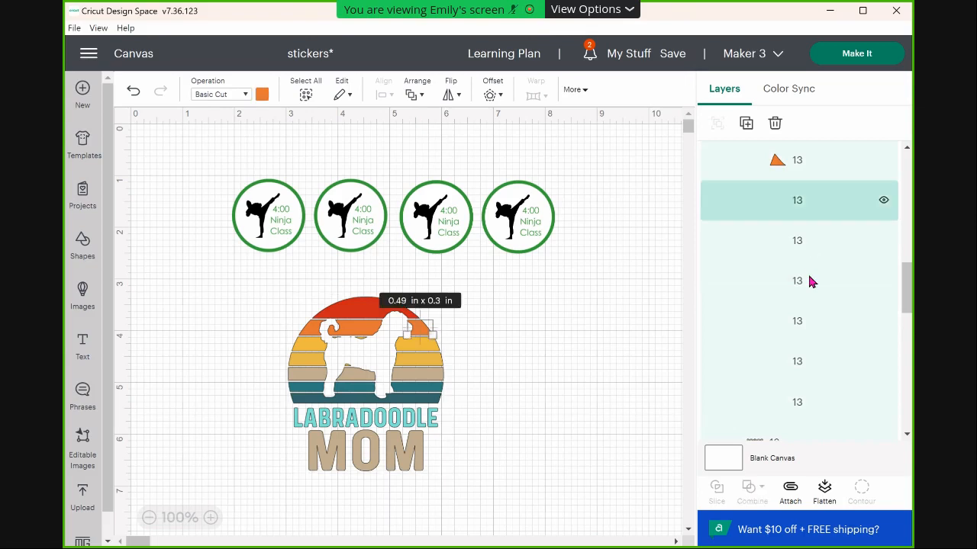
left_click(809, 331, "shift")
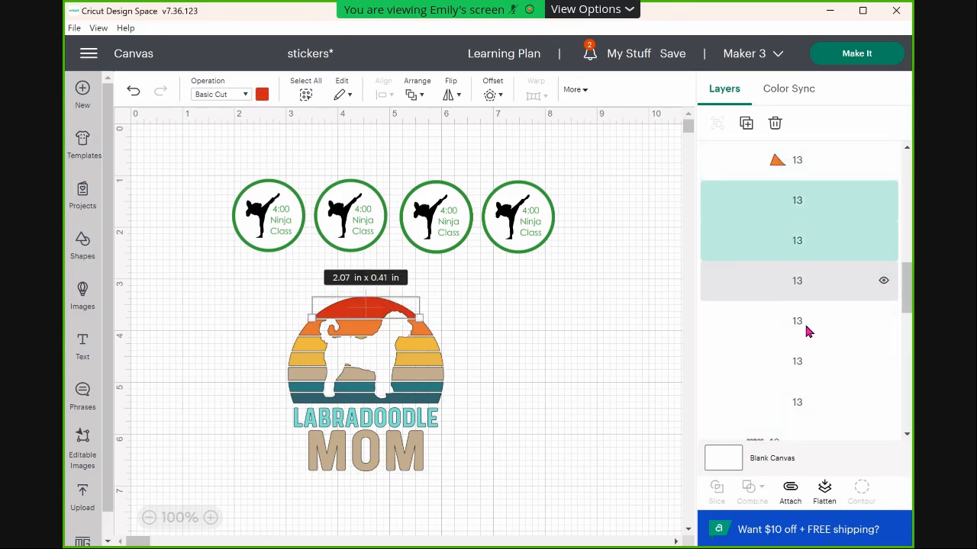
scroll(807, 333, "down", 3)
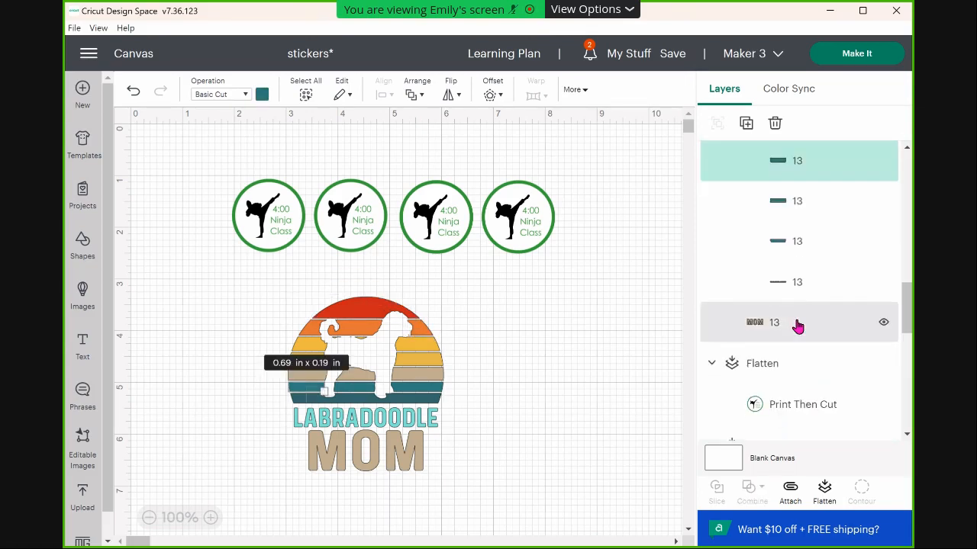
left_click(791, 327)
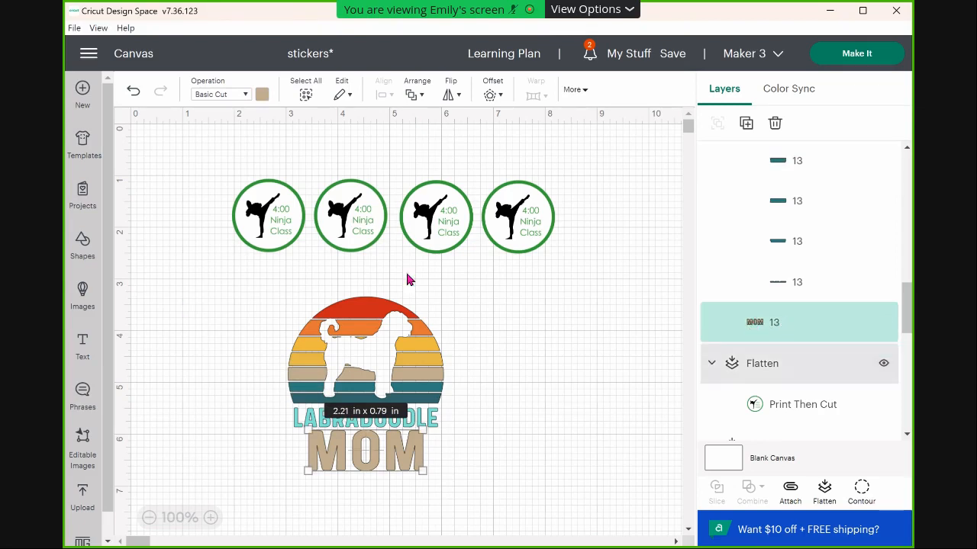
left_click(260, 95)
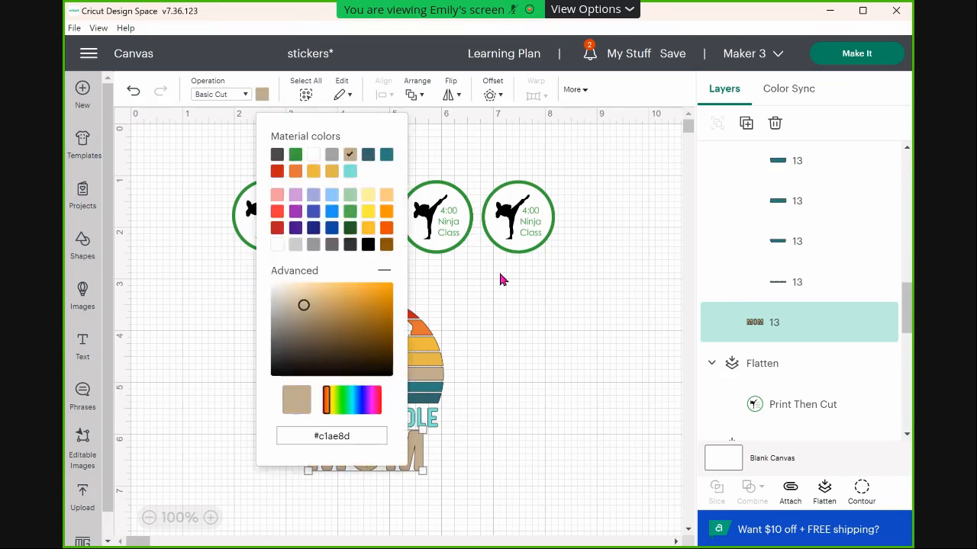
left_click(353, 179)
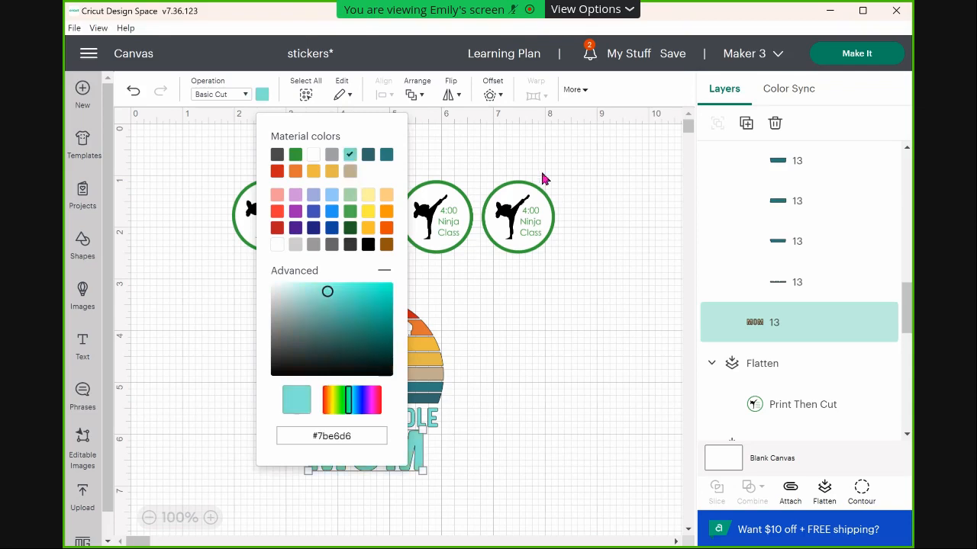
left_click(580, 370)
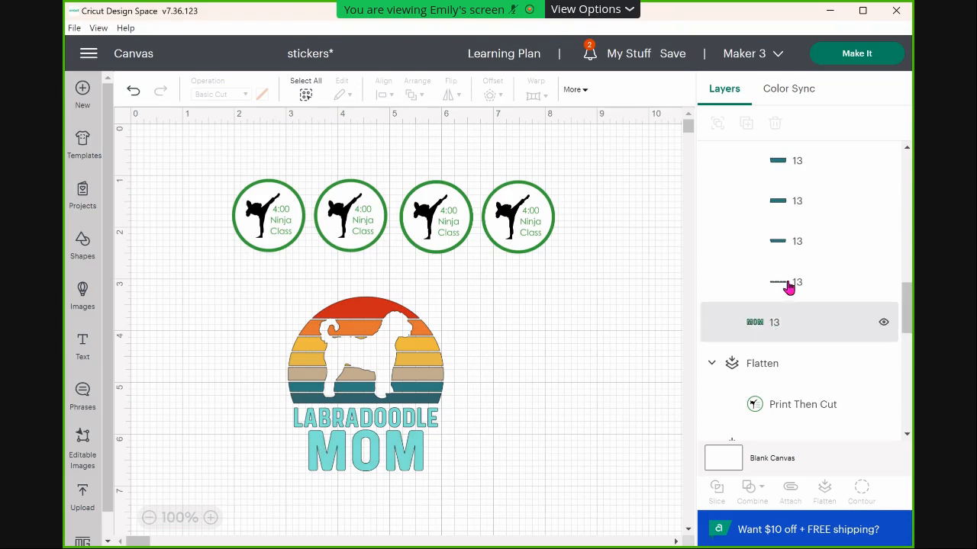
Step: Collapse the Labradoodle Mom design's layer group in the layer list
scroll(786, 294, "down", 3)
scroll(786, 296, "up", 3)
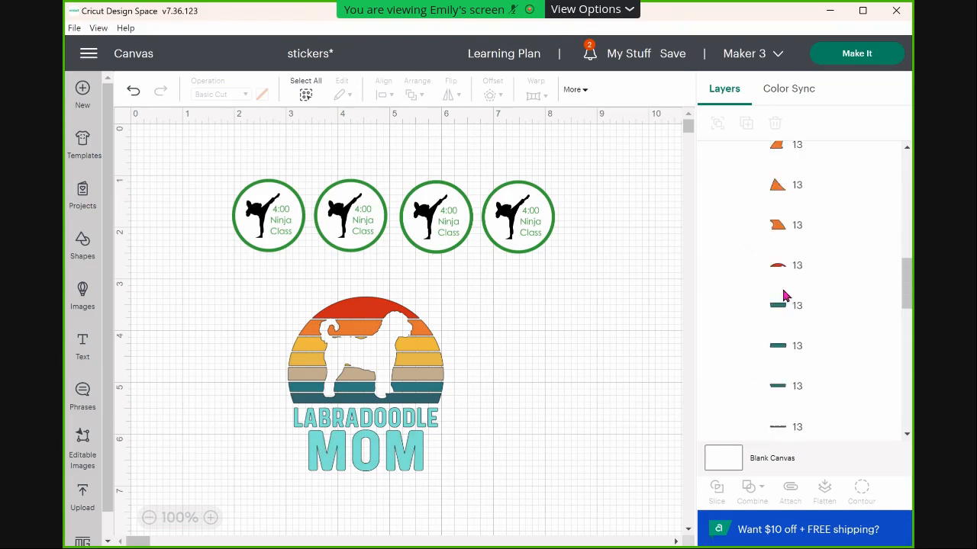
scroll(786, 296, "up", 2)
scroll(710, 170, "up", 3)
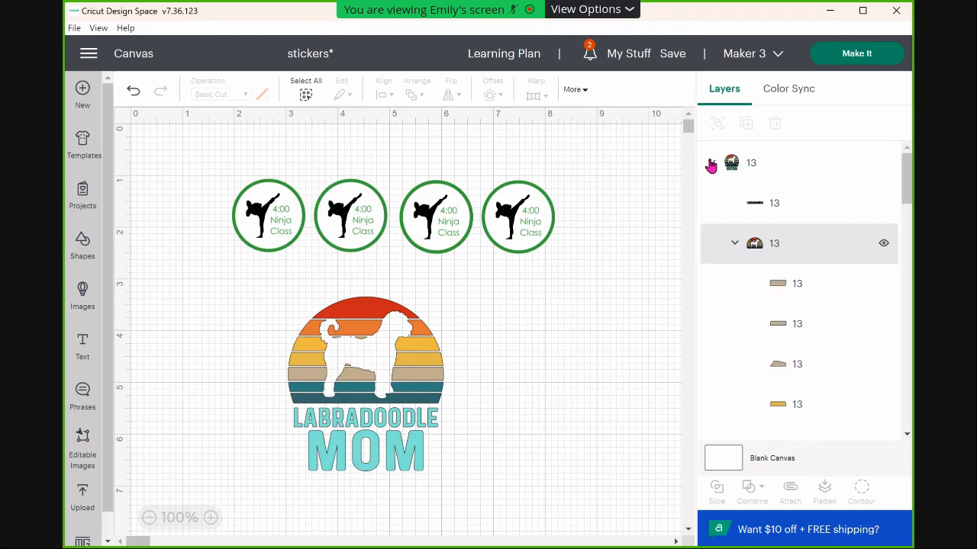
left_click(711, 163)
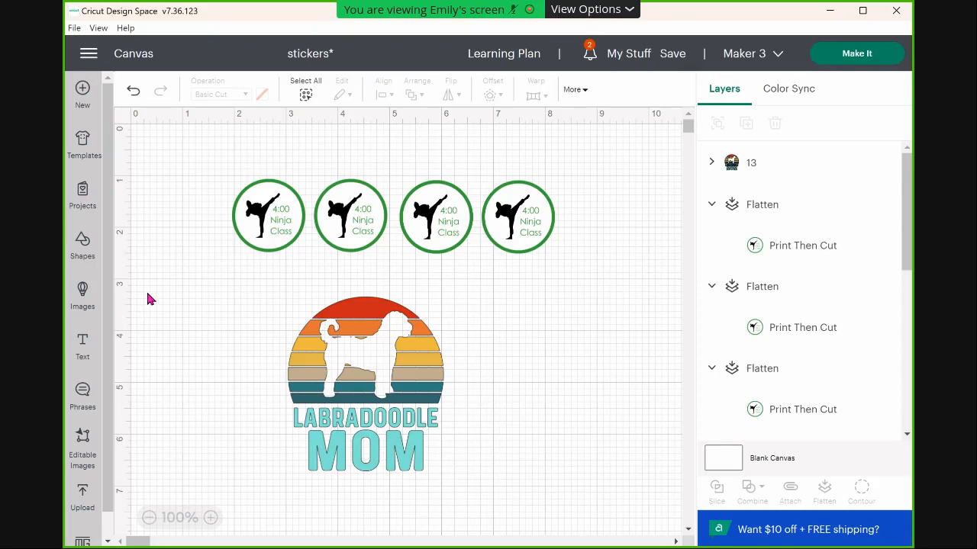
Step: Insert a free circle shape onto the canvas
left_click(87, 249)
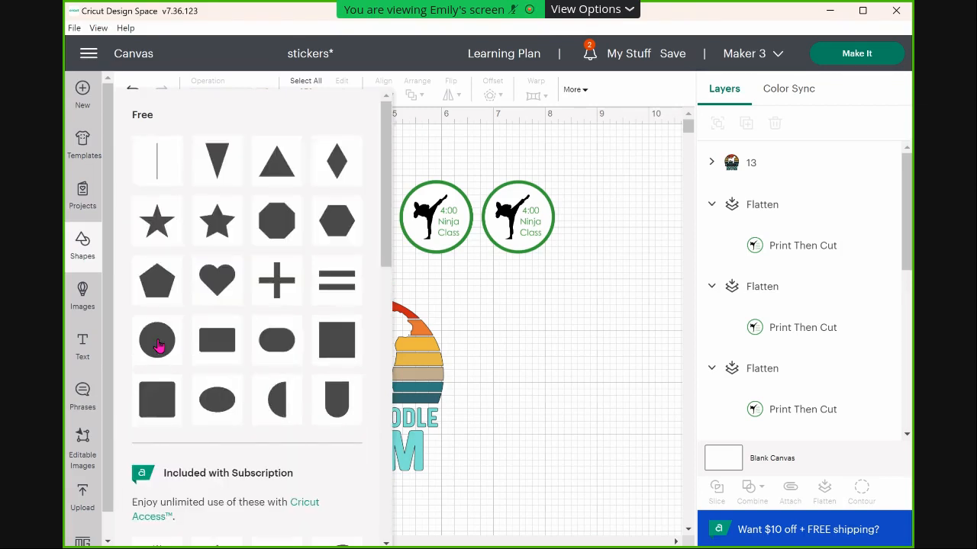
left_click(389, 365)
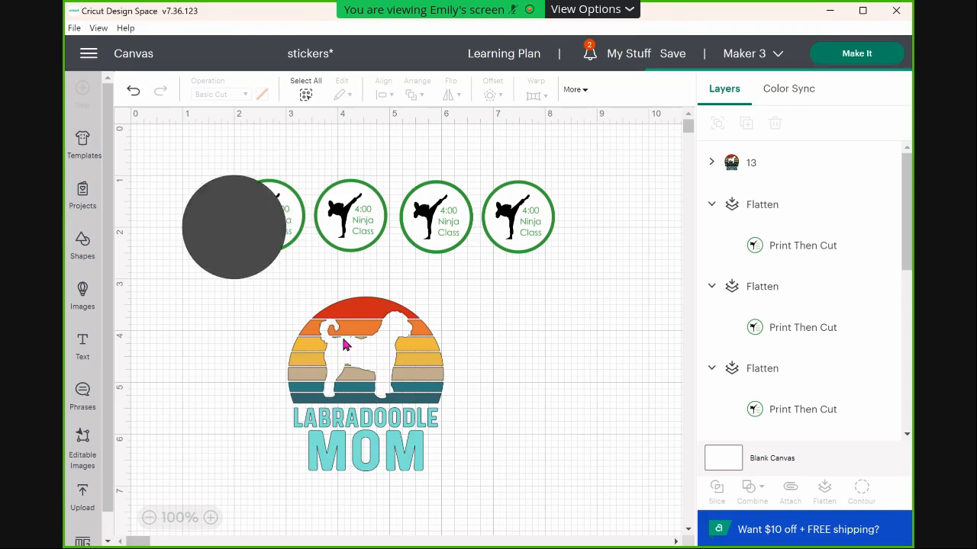
Step: Move the circle over the Labradoodle Mom design and set its size to 3.5 in
left_click_drag(262, 231, 362, 358)
left_click_drag(385, 403, 385, 402)
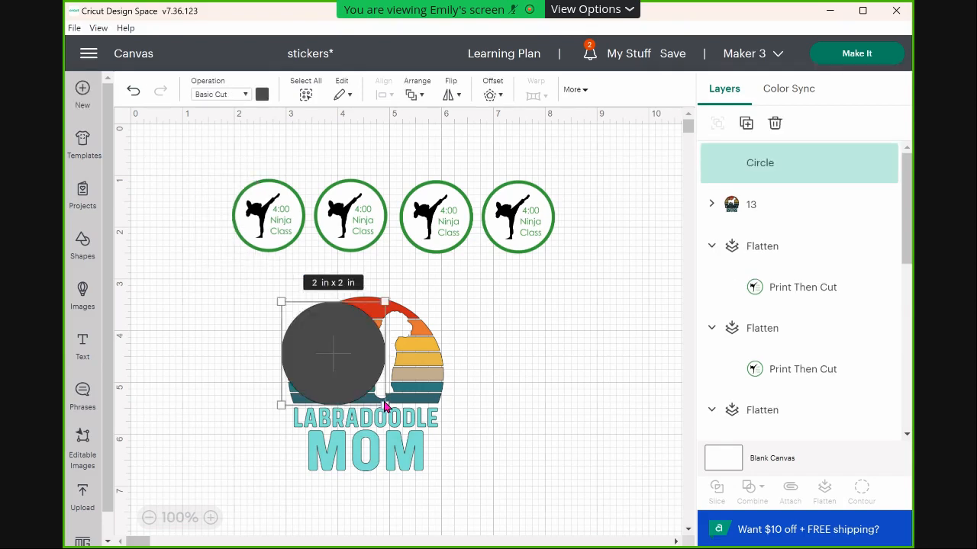
right_click(321, 321)
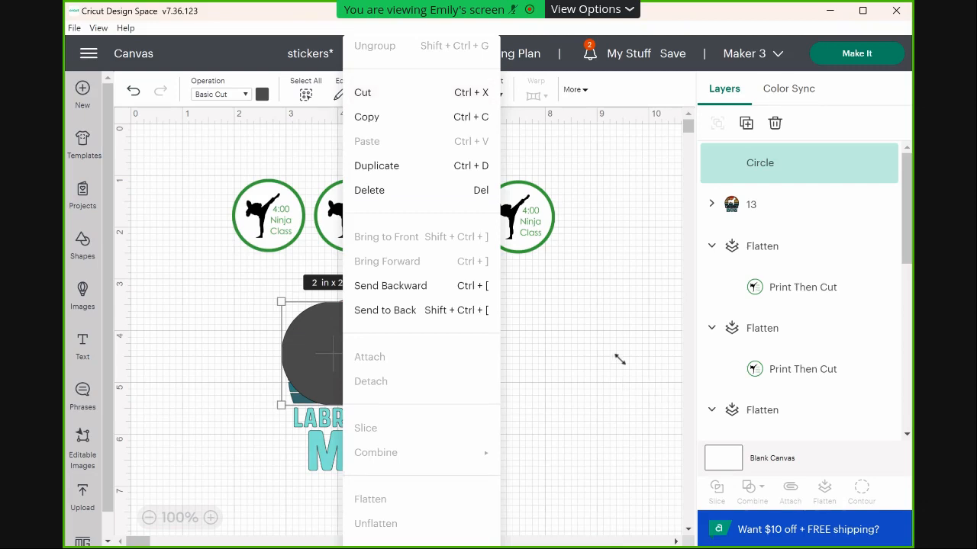
left_click(303, 340)
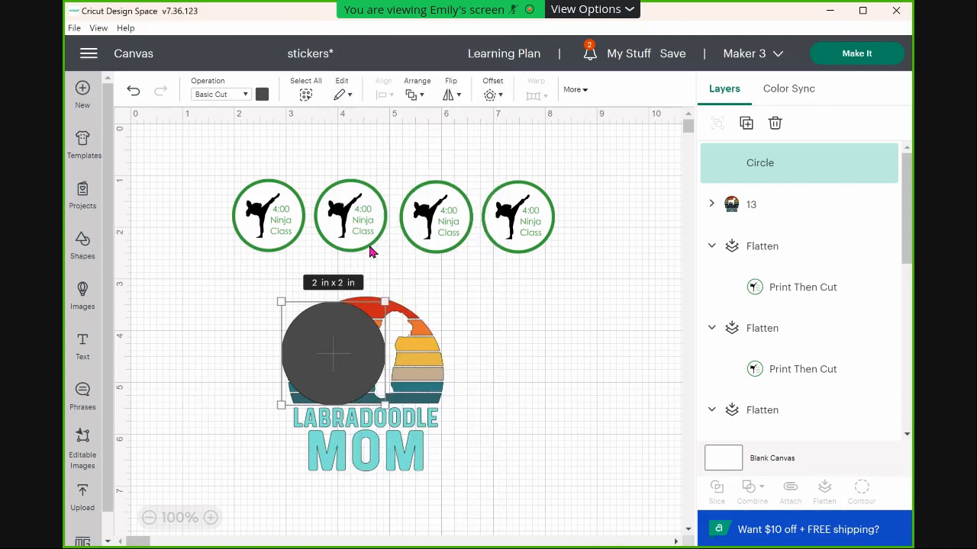
left_click_drag(282, 301, 244, 264)
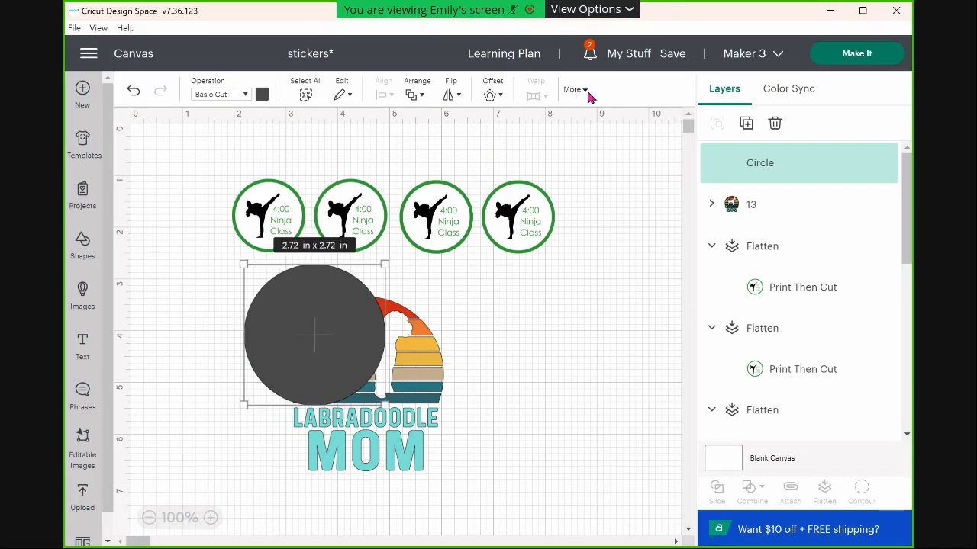
left_click(284, 135)
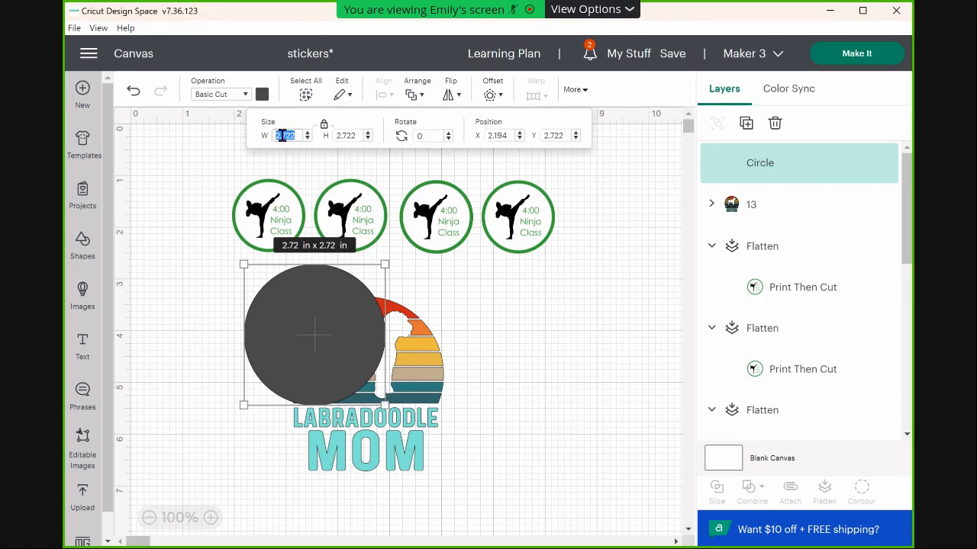
type("3.5")
key("Return")
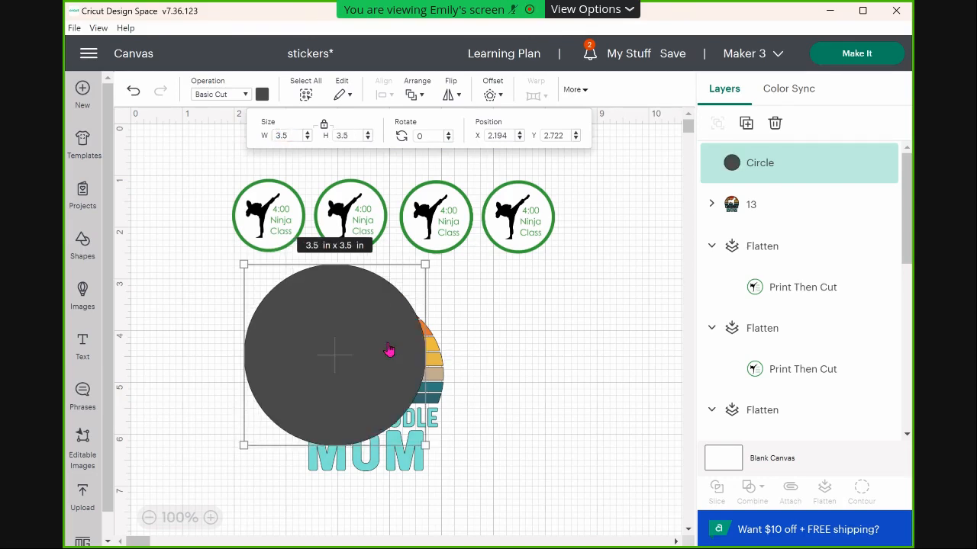
Step: Send the circle backward and position it behind the Labradoodle Mom design as a background
right_click(418, 355)
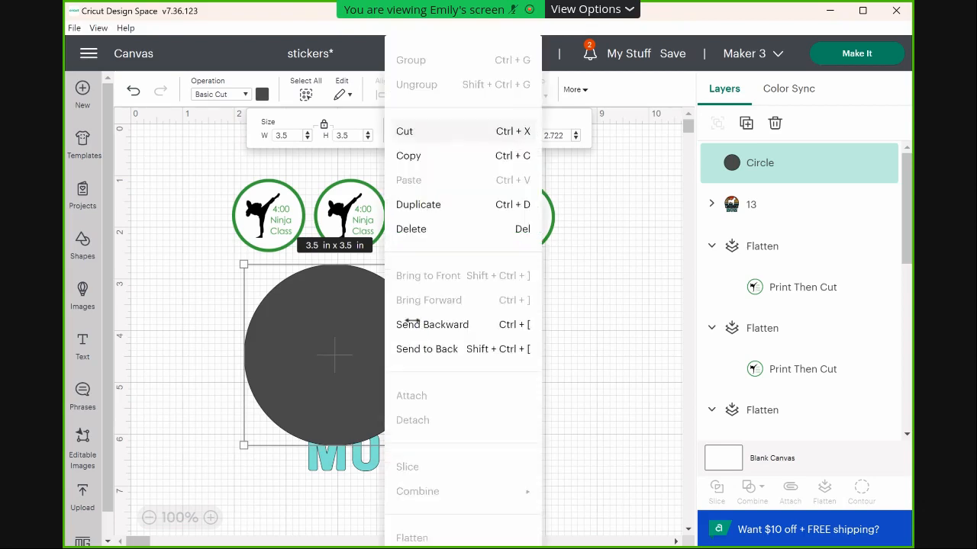
left_click(417, 326)
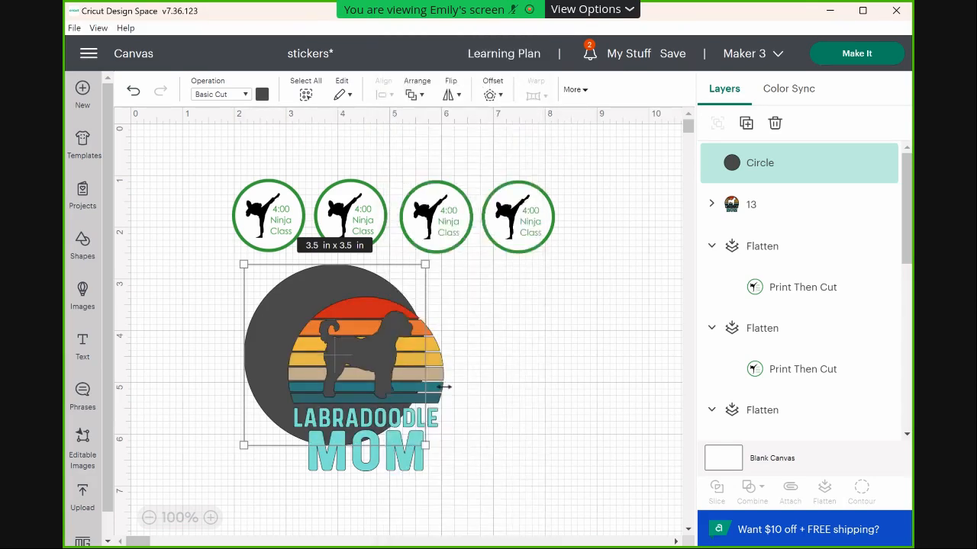
mouse_move(322, 328)
left_mouse_down()
mouse_move(331, 341)
mouse_move(322, 334)
left_mouse_up()
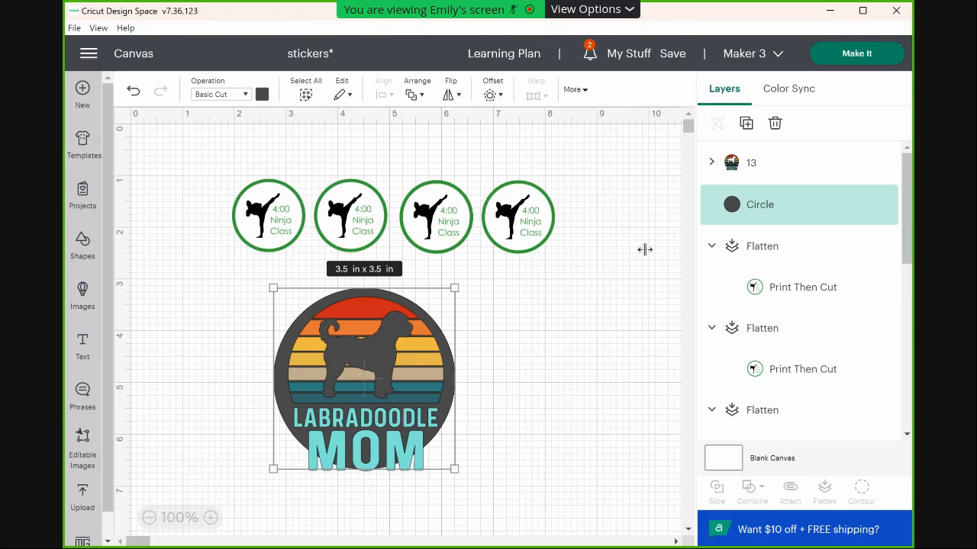
key("Up")
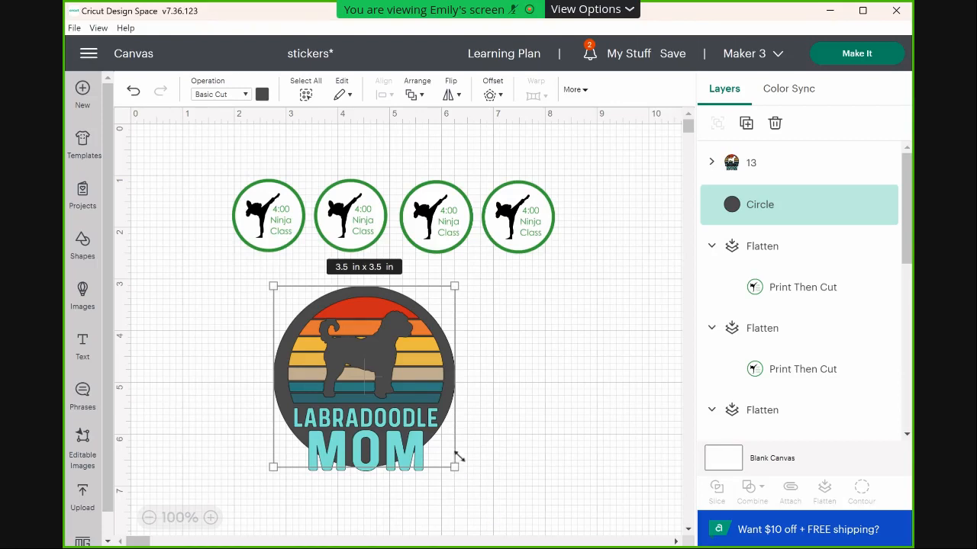
Step: Enlarge the background circle to about 4.42 in and undo its last repositioning behind the design
left_click_drag(455, 466, 502, 514)
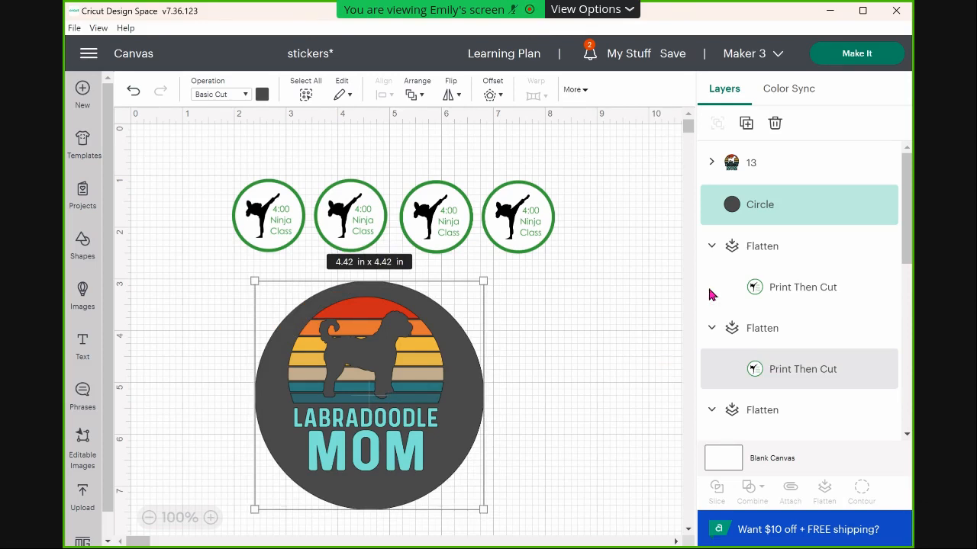
left_click(779, 203)
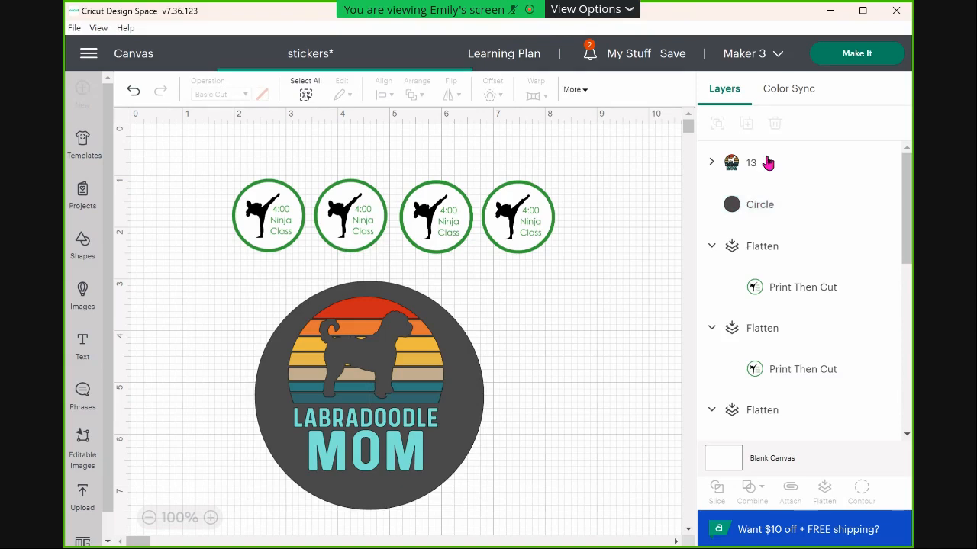
mouse_move(767, 163)
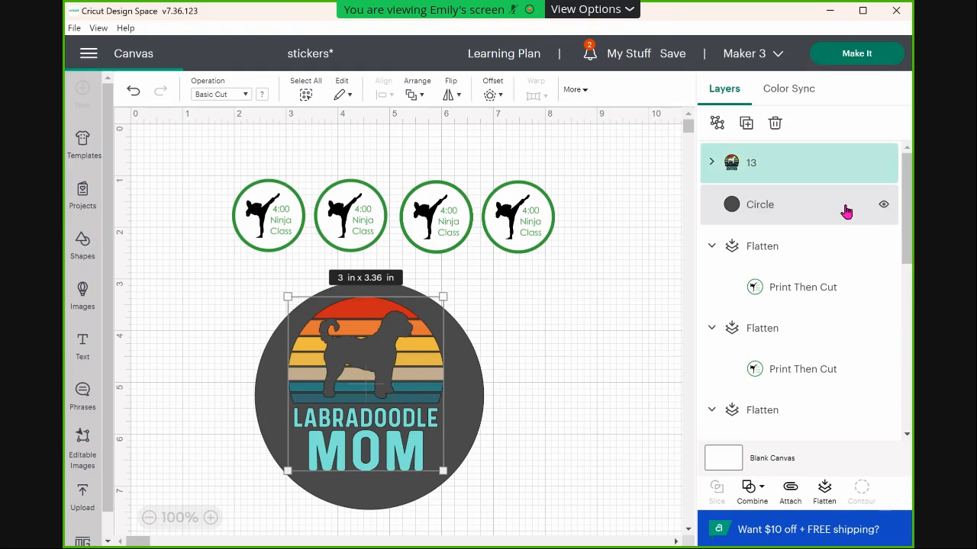
key("ctrl+z")
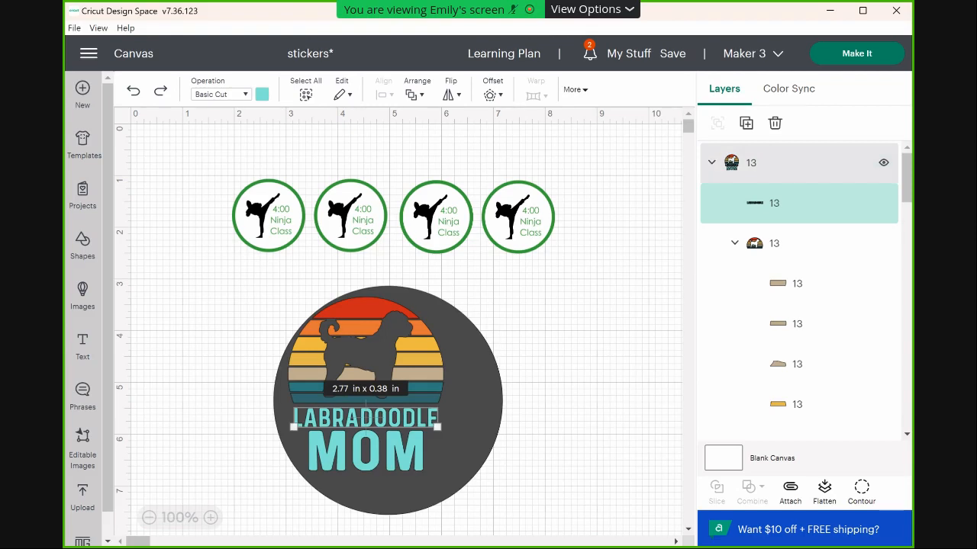
Step: Hide the background circle's layer so that it no longer shows behind the Labradoodle Mom design
left_click(885, 212)
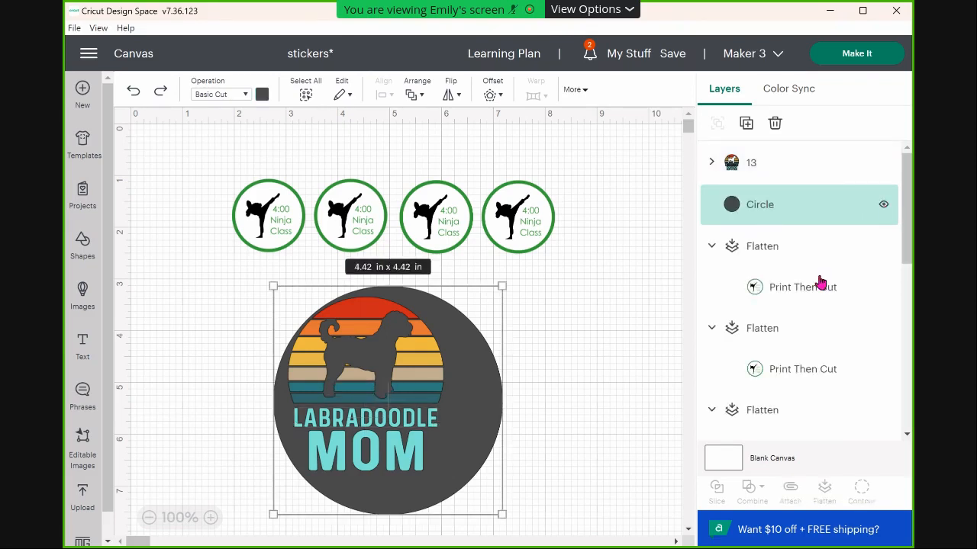
left_click(761, 169)
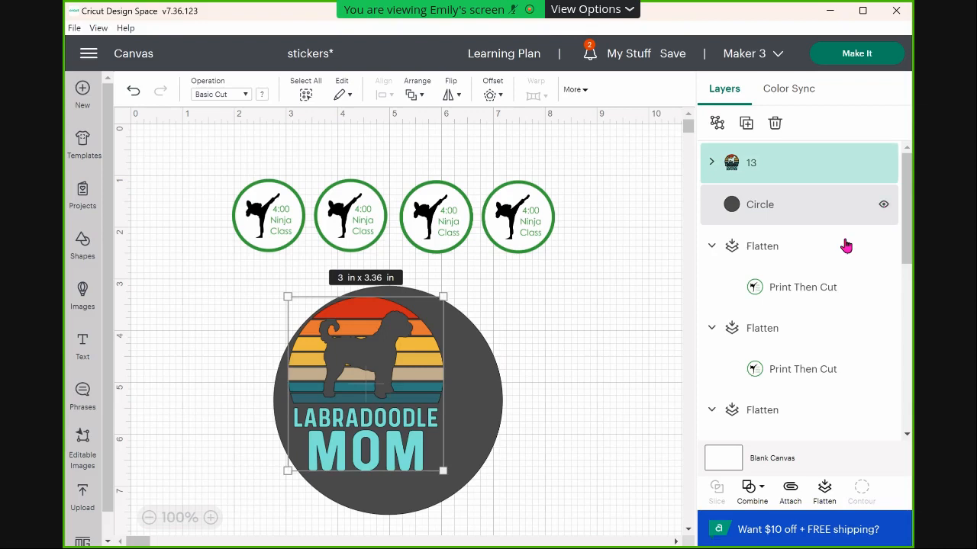
left_click(886, 203)
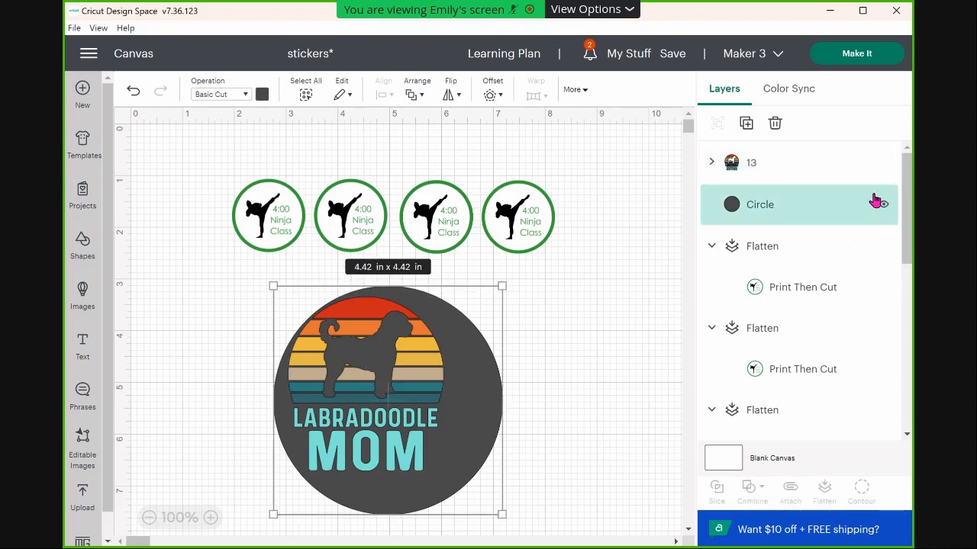
left_click(883, 203)
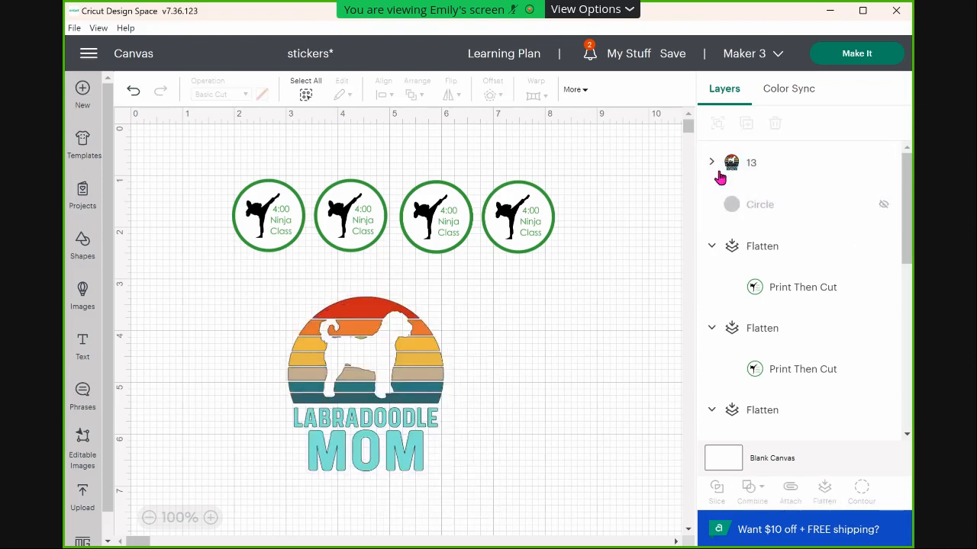
Step: Add a 0.25 in welded offset with rounded corners around the Labradoodle Mom design
left_click(732, 175)
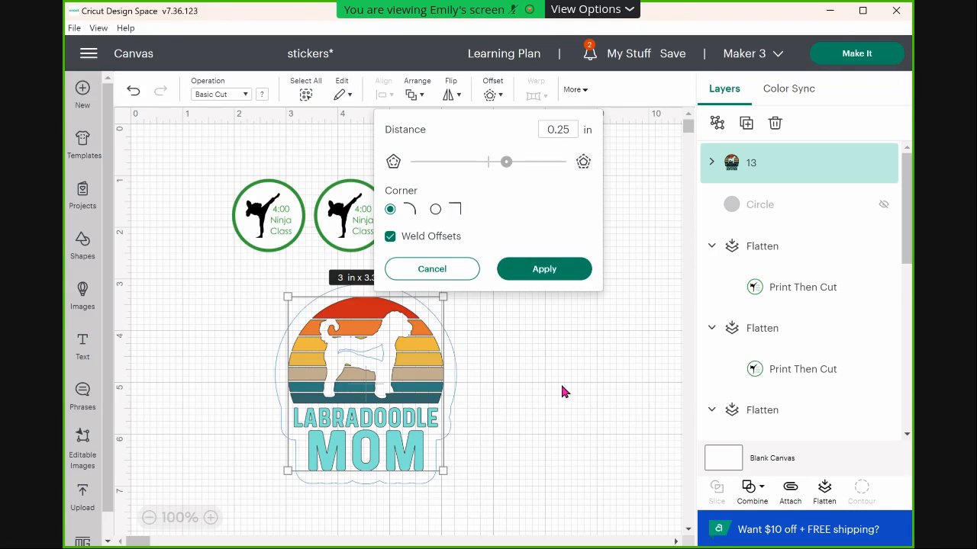
left_click(533, 272)
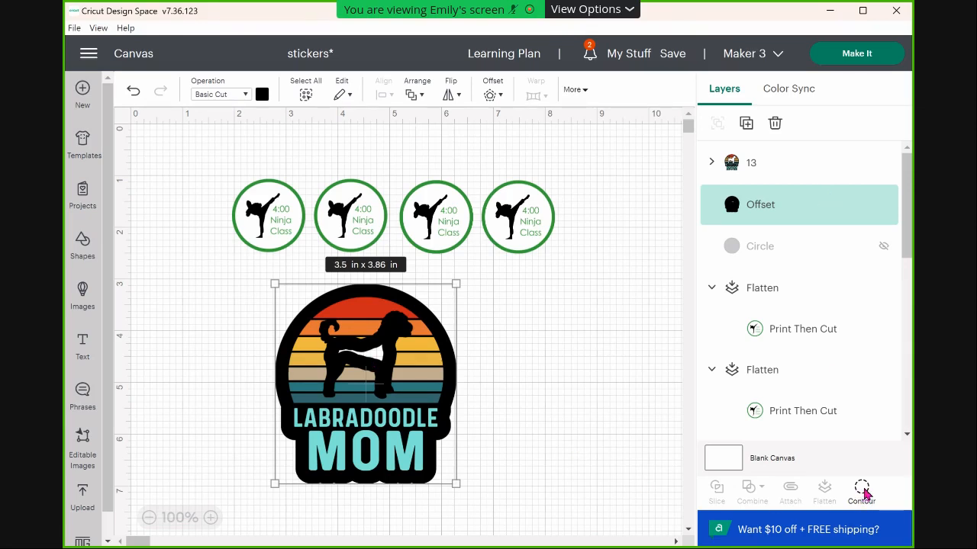
Step: Hide the inner cutout contour under the dog's body in the offset shape
left_click(862, 491)
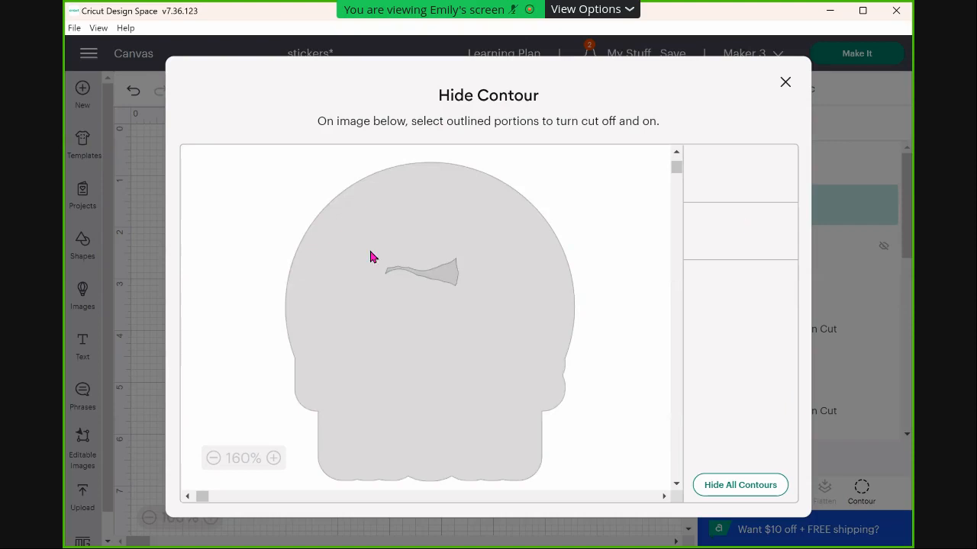
left_click(441, 276)
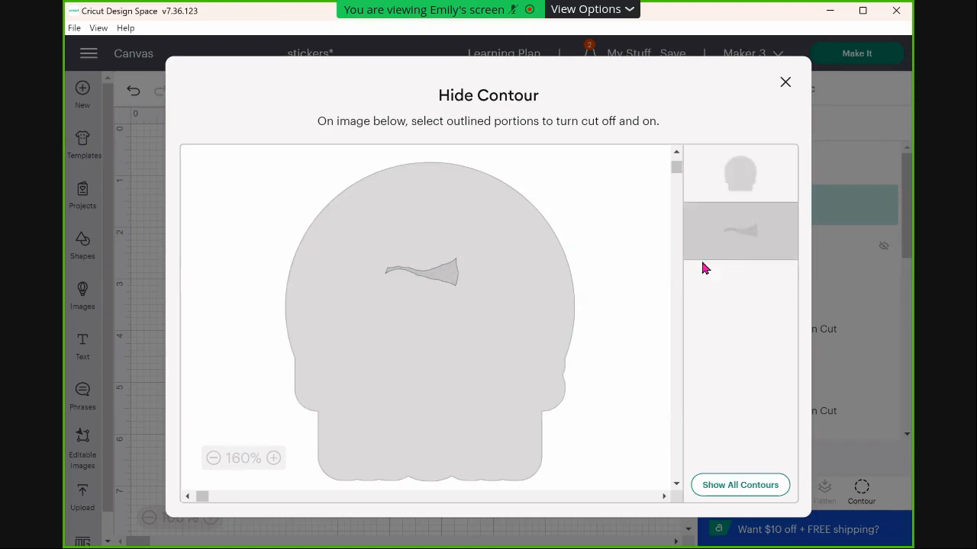
left_click(786, 83)
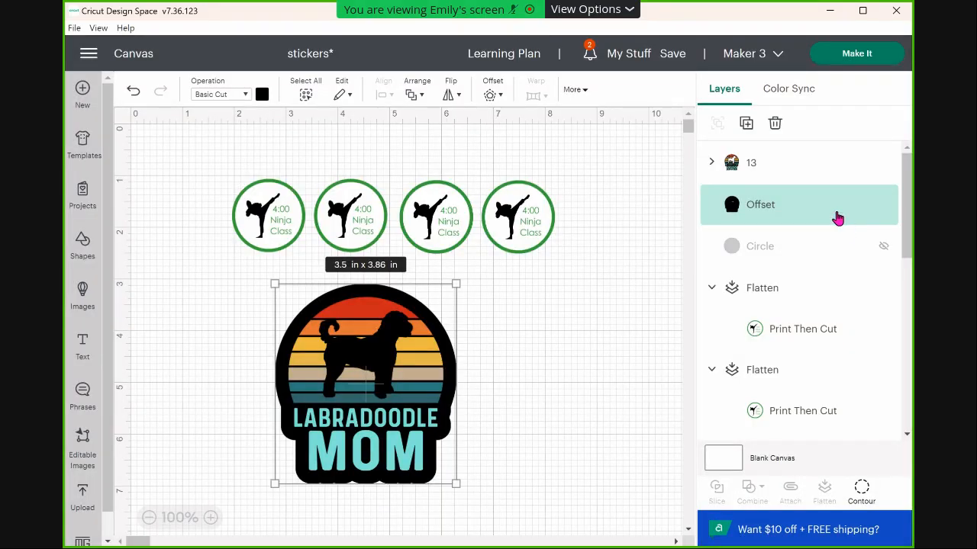
Step: Recolor the offset layer to white, #ffffff
left_click(261, 95)
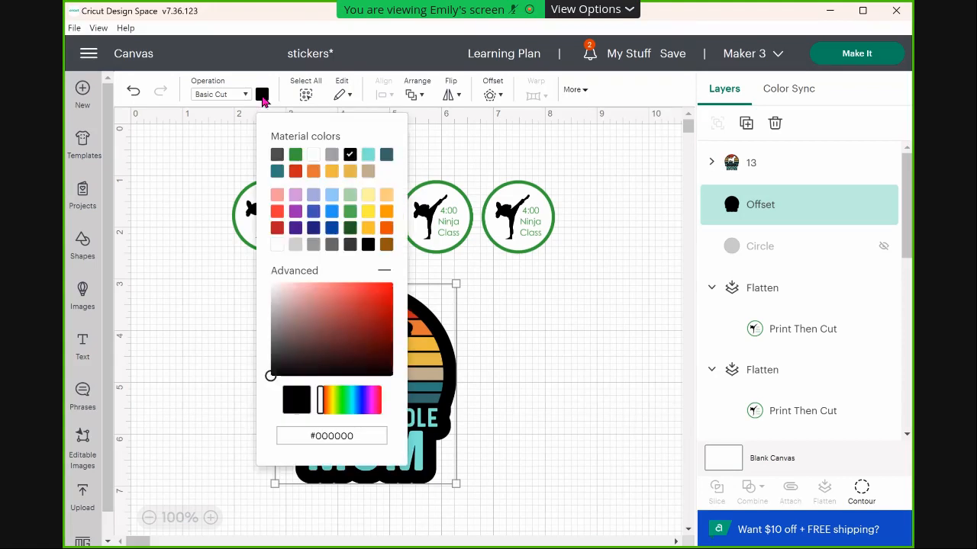
left_click(314, 161)
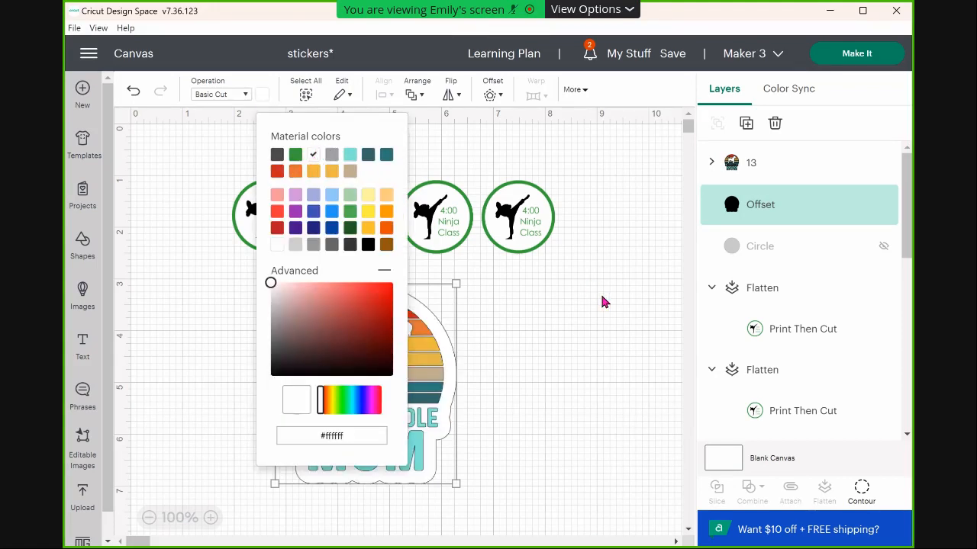
left_click(492, 302)
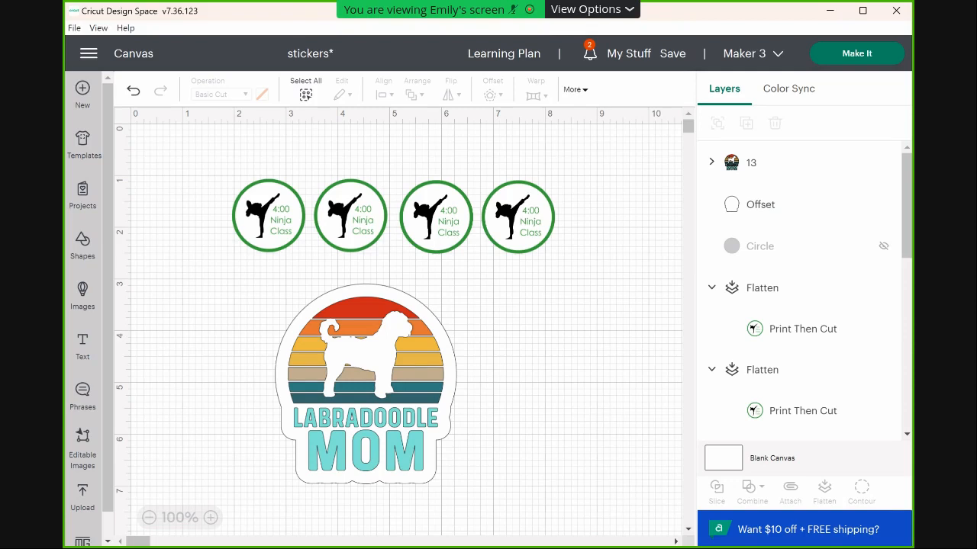
Step: Flatten the Labradoodle Mom design together with its white offset into one Print Then Cut sticker
left_click(754, 174)
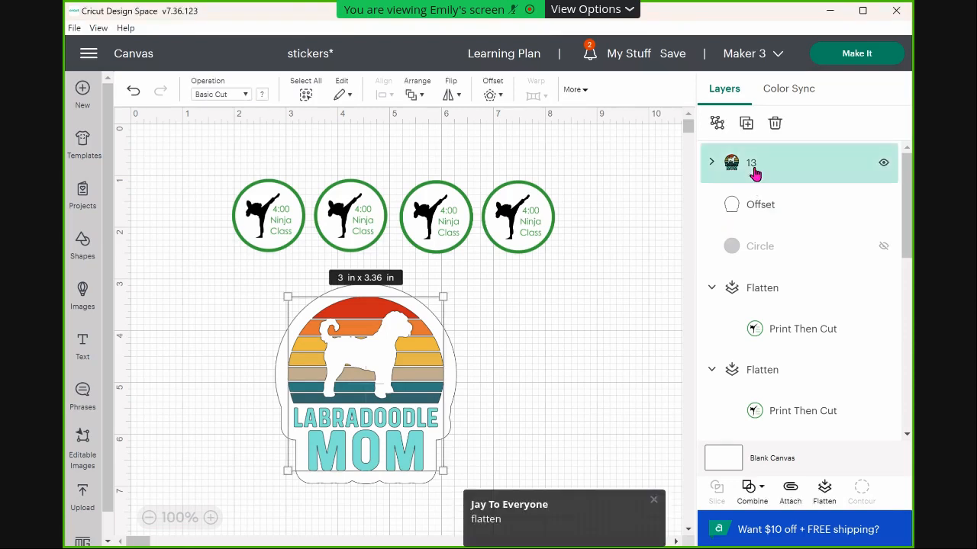
left_click(782, 206, "shift")
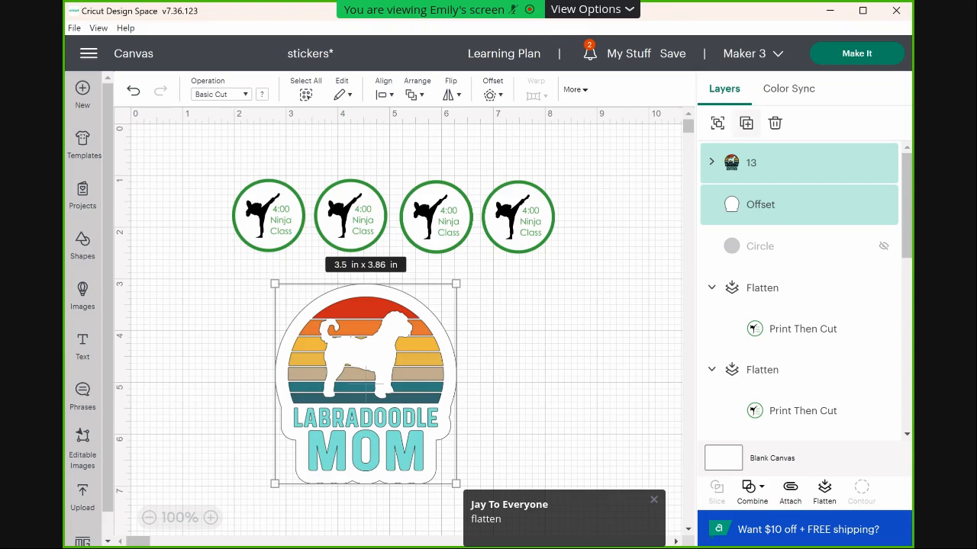
left_click(824, 492)
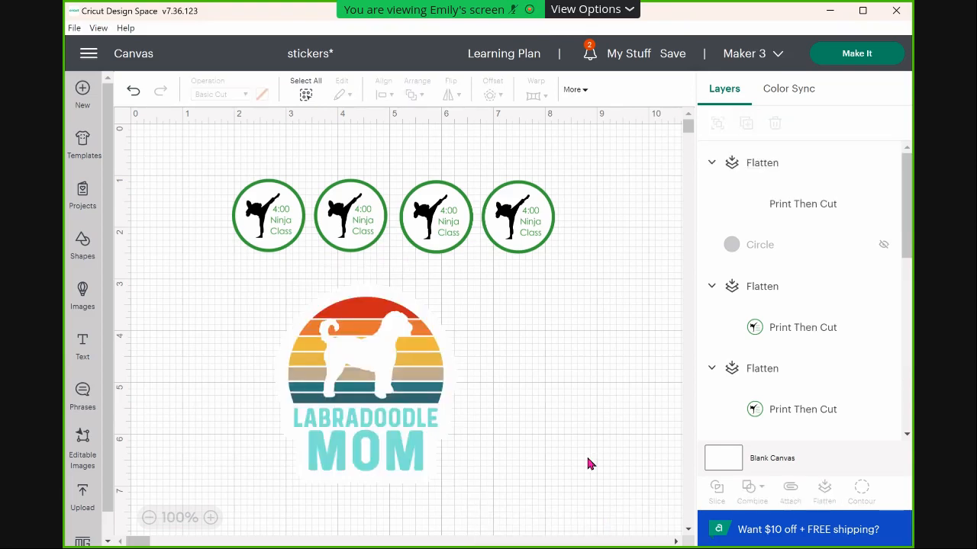
Step: Try moving the flattened Labradoodle Mom sticker aside on the canvas and undo the move
left_click(385, 353)
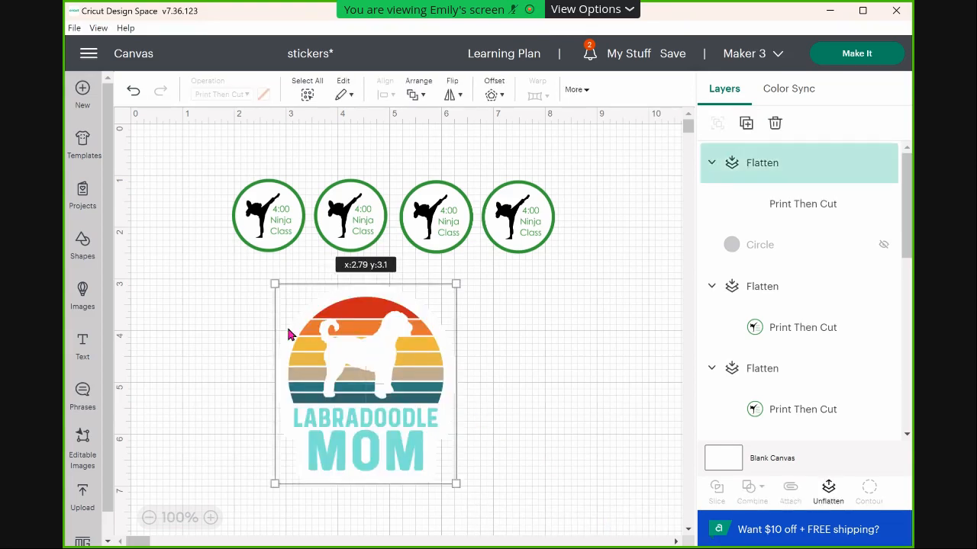
left_click_drag(288, 333, 186, 313)
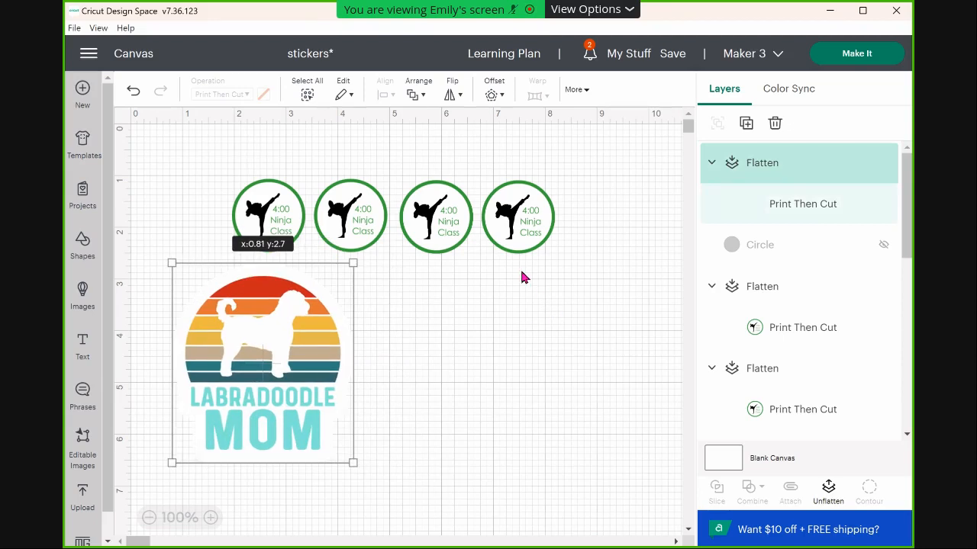
key("ctrl+z")
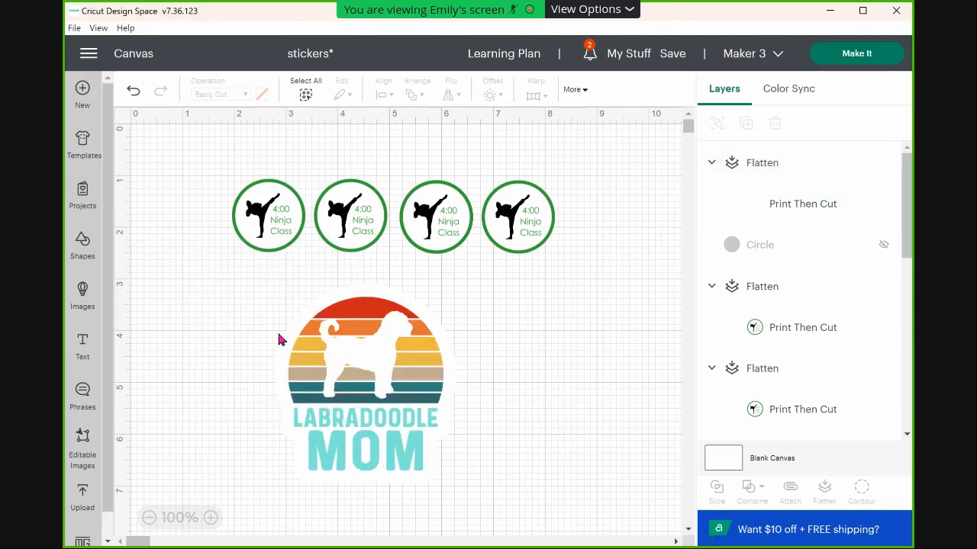
key("ctrl+y")
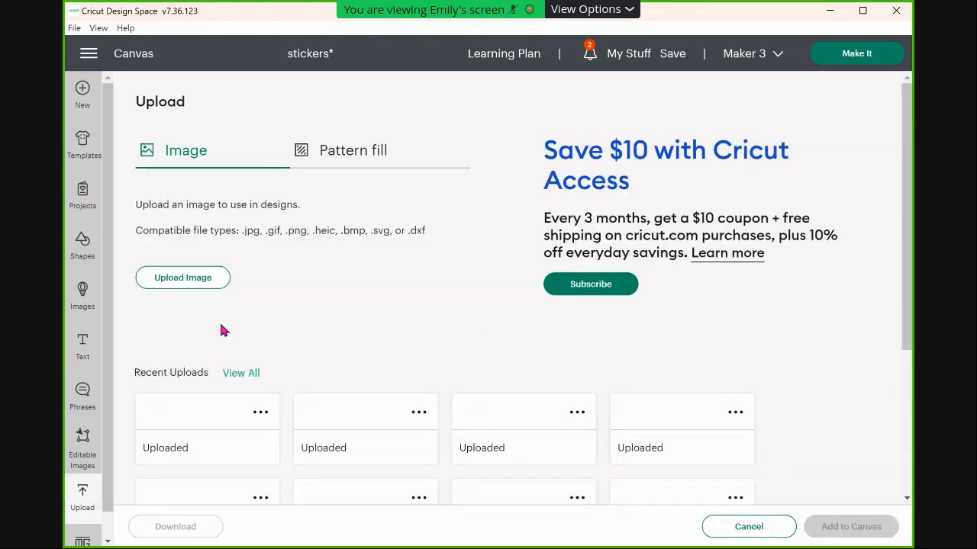
Step: Choose squirrel riding a motorbike.png from the Desktop as a new image upload
left_click(204, 281)
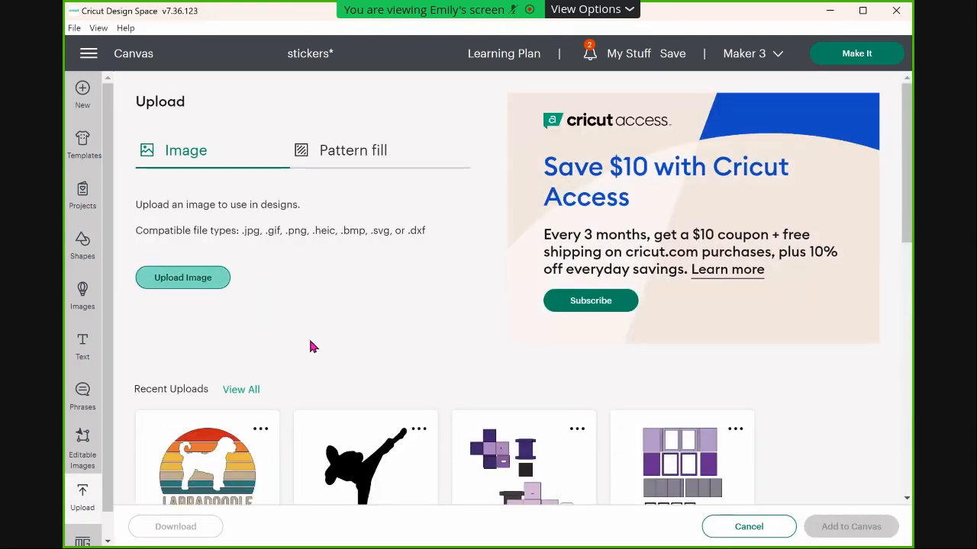
left_click(513, 294)
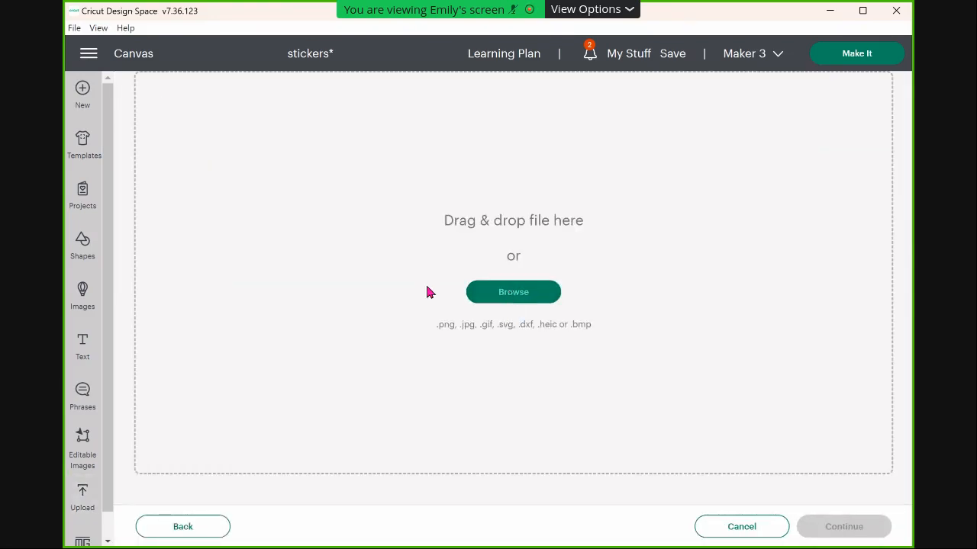
left_click(502, 291)
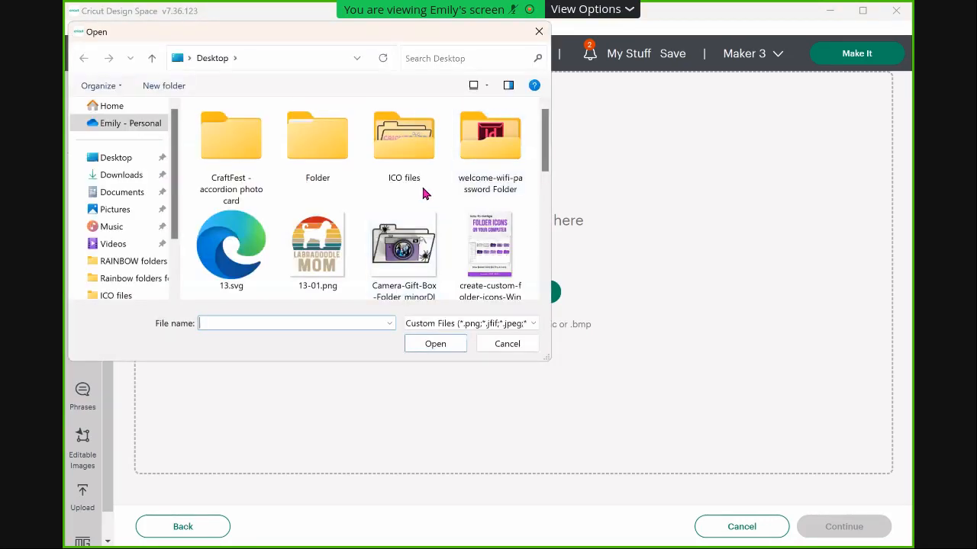
scroll(424, 193, "down", 5)
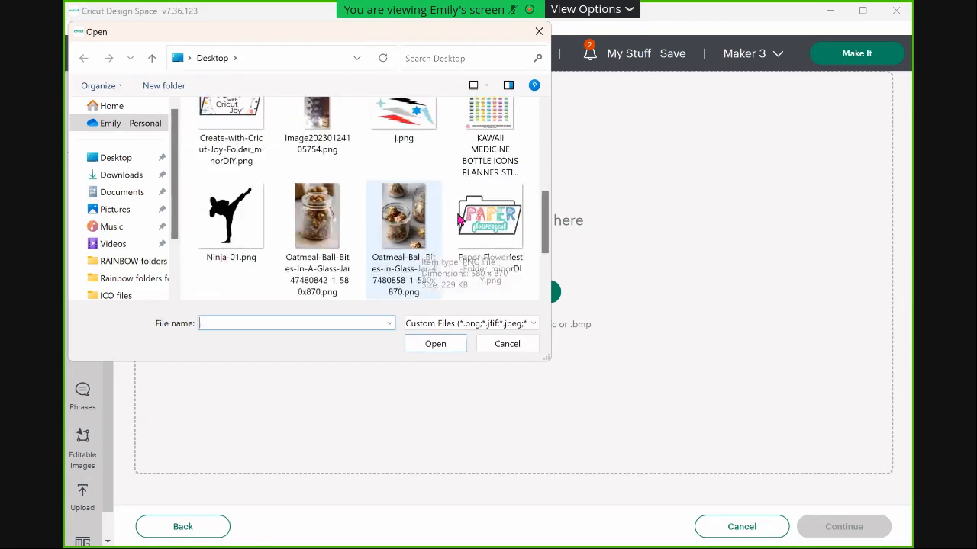
scroll(458, 219, "down", 2)
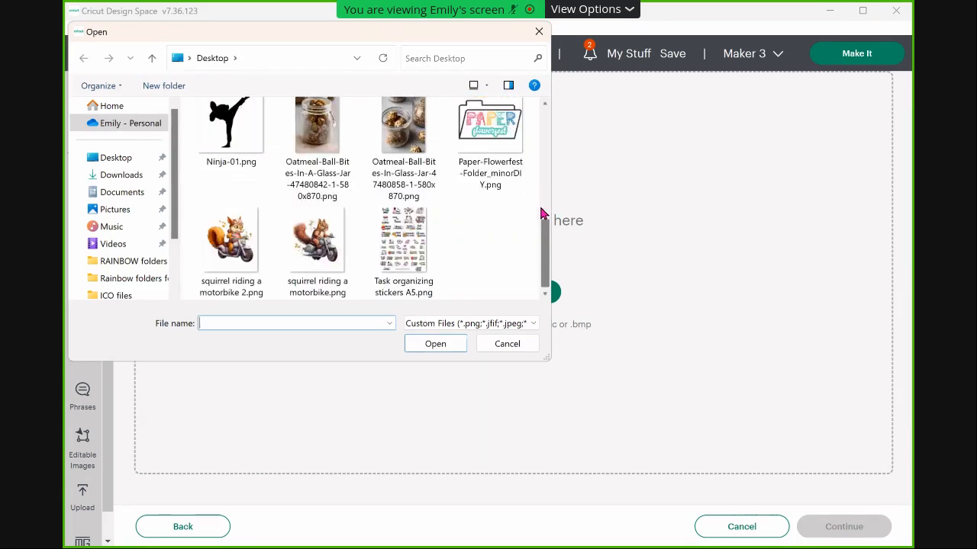
left_click(324, 243)
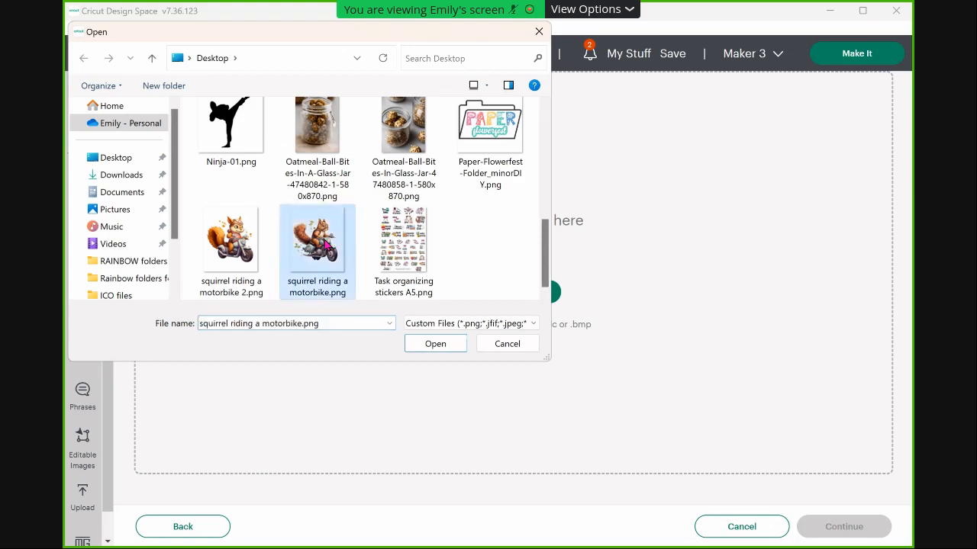
left_click(447, 345)
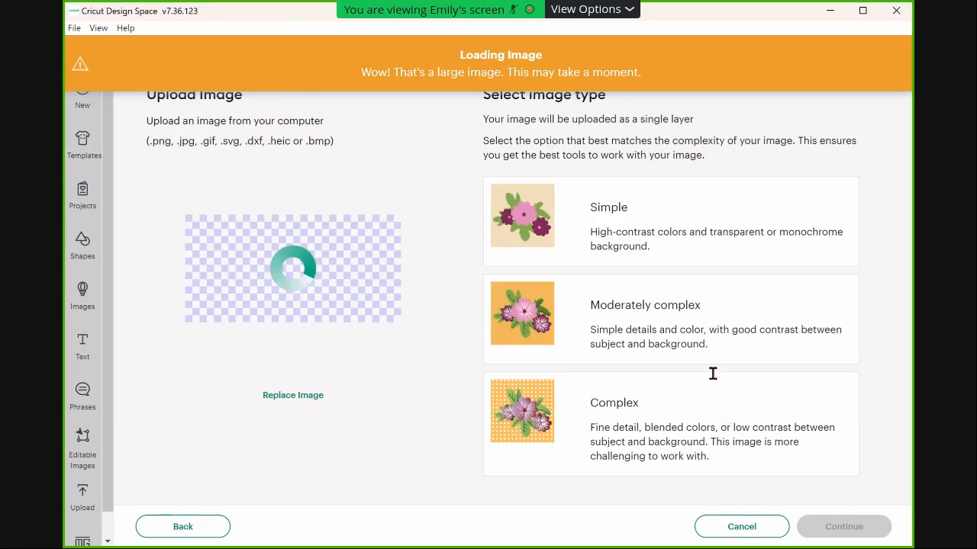
Step: Set the squirrel image type to Complex, keep its background as is, and upload it as a Print Then Cut image
left_click(726, 428)
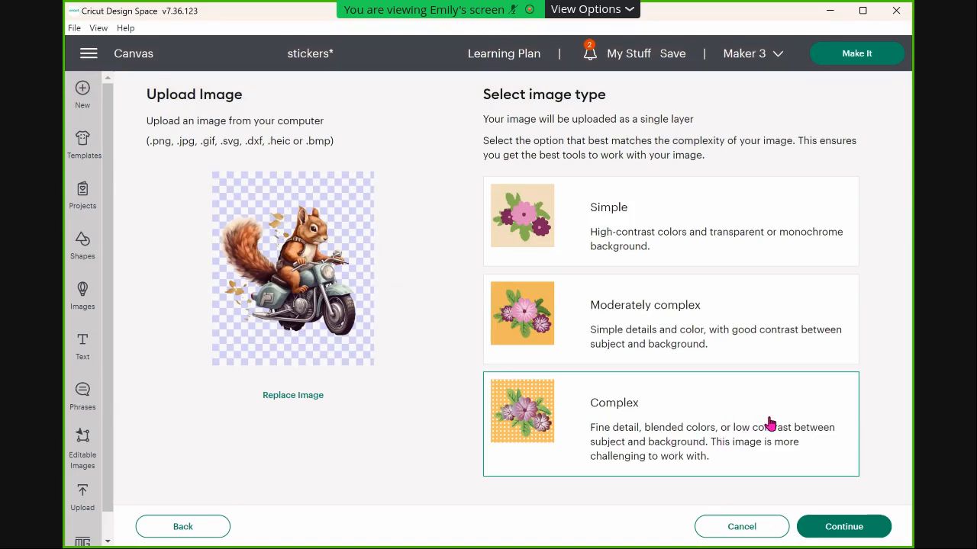
left_click(855, 519)
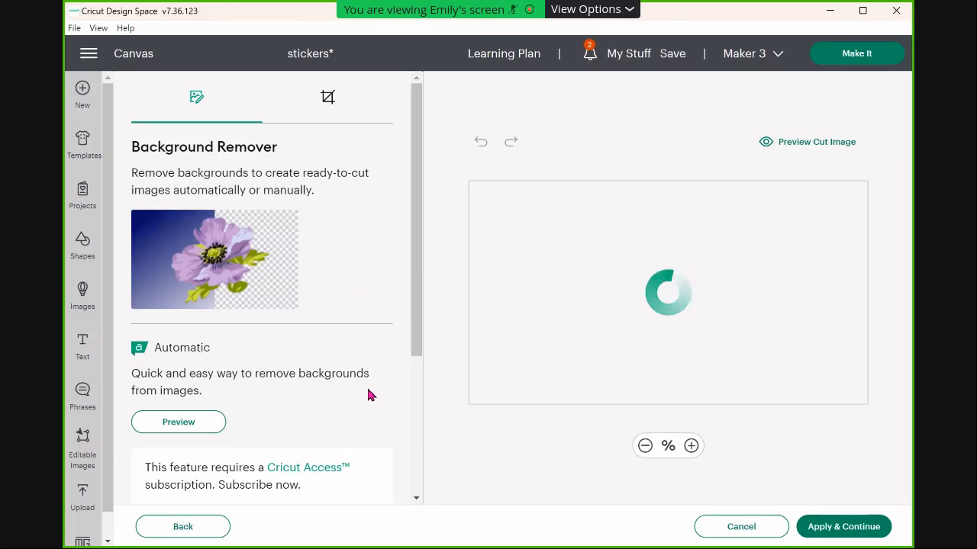
scroll(369, 395, "down", 3)
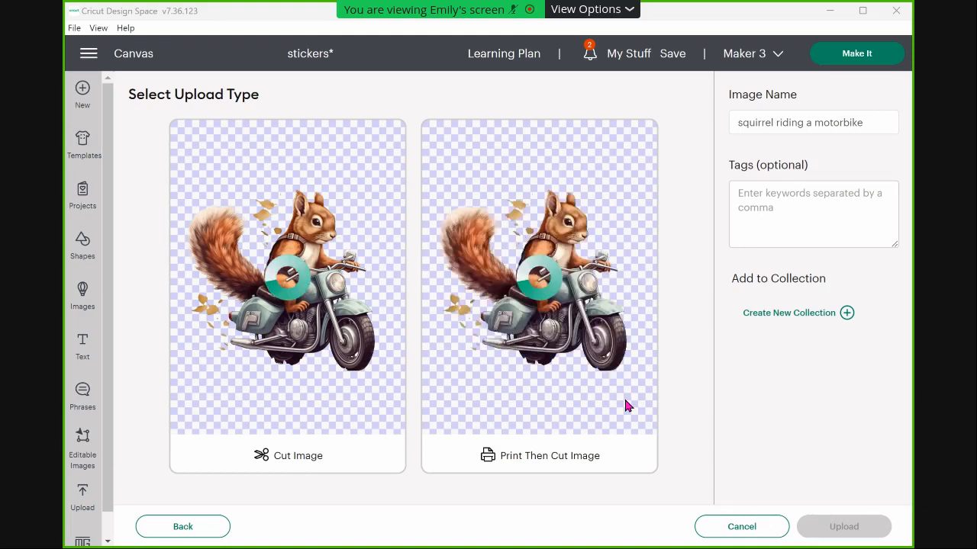
left_click(626, 449)
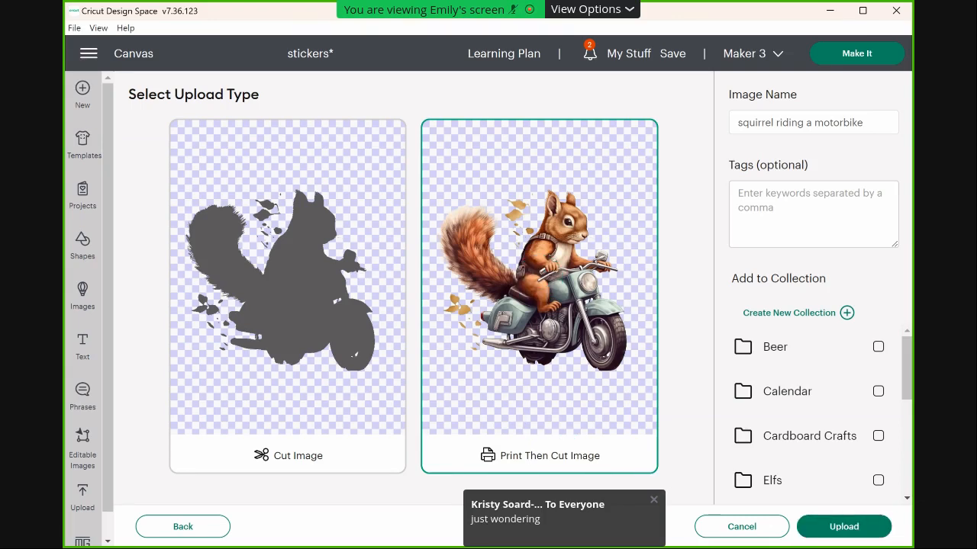
left_click(850, 528)
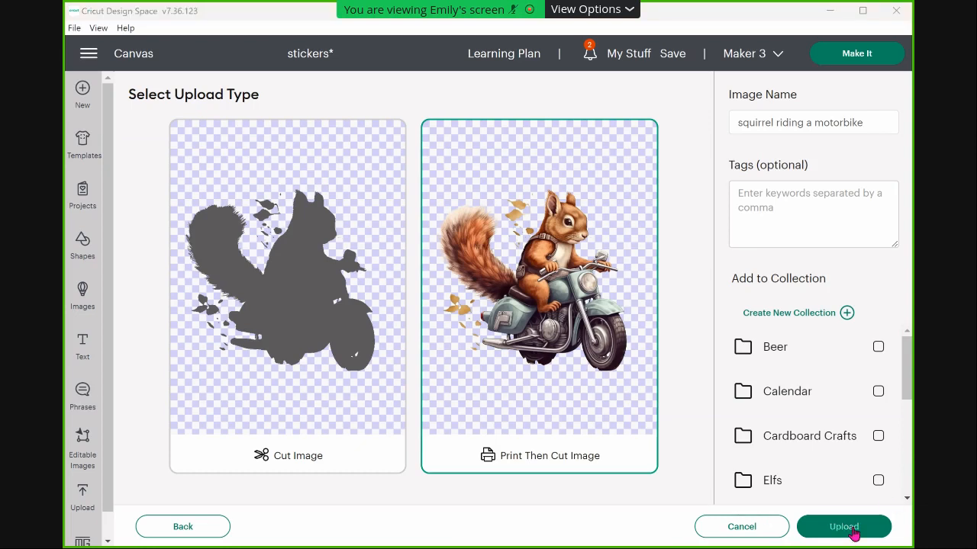
left_click(853, 530)
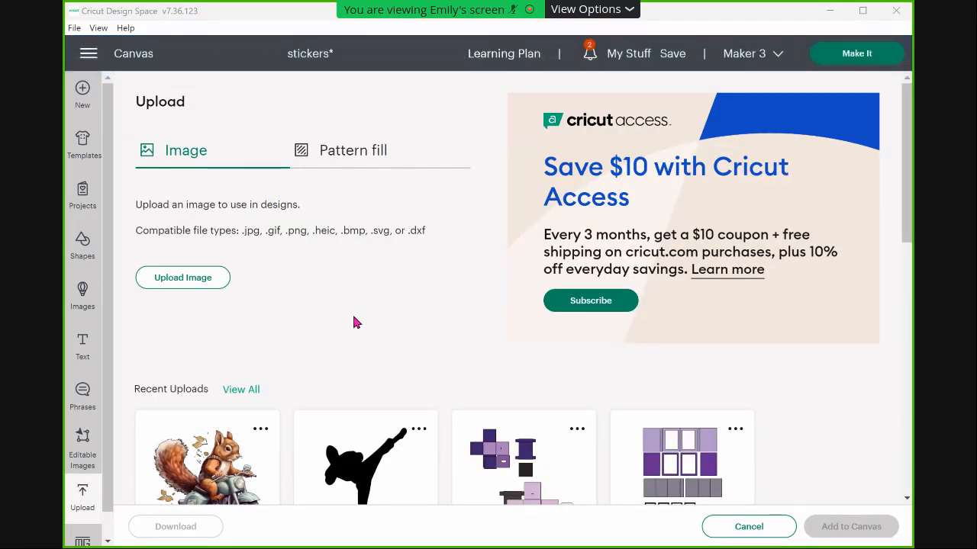
Step: Add the uploaded squirrel riding a motorbike image to the canvas
scroll(353, 322, "down", 2)
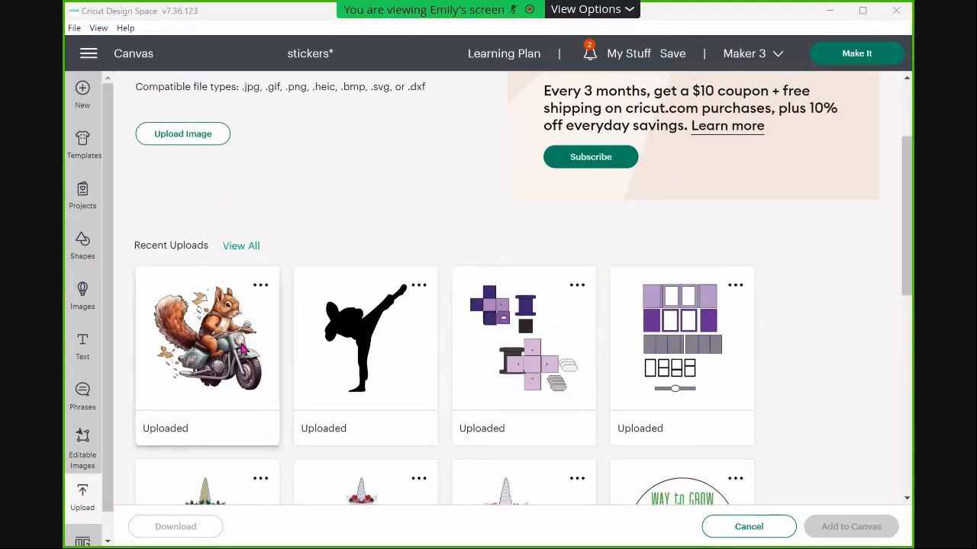
left_click(243, 349)
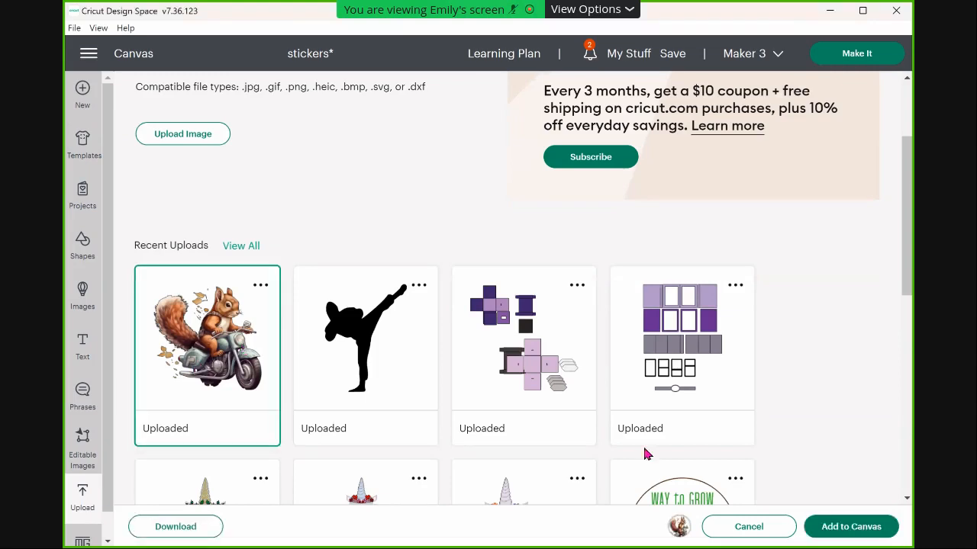
left_click(872, 530)
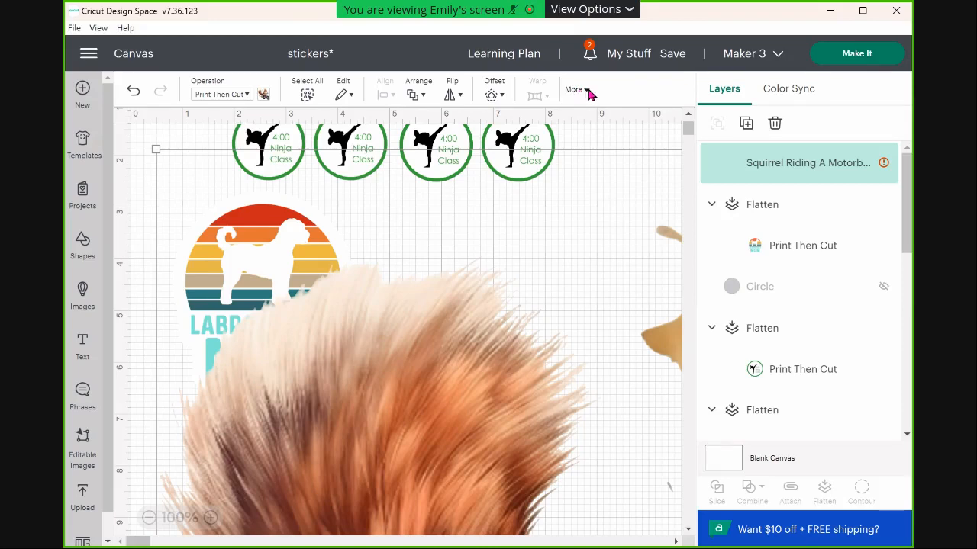
Step: Set the squirrel image's width to 3 in and place it beside the Labradoodle Mom sticker at about X 5.5, Y 3.51
left_click(589, 92)
left_click(297, 136)
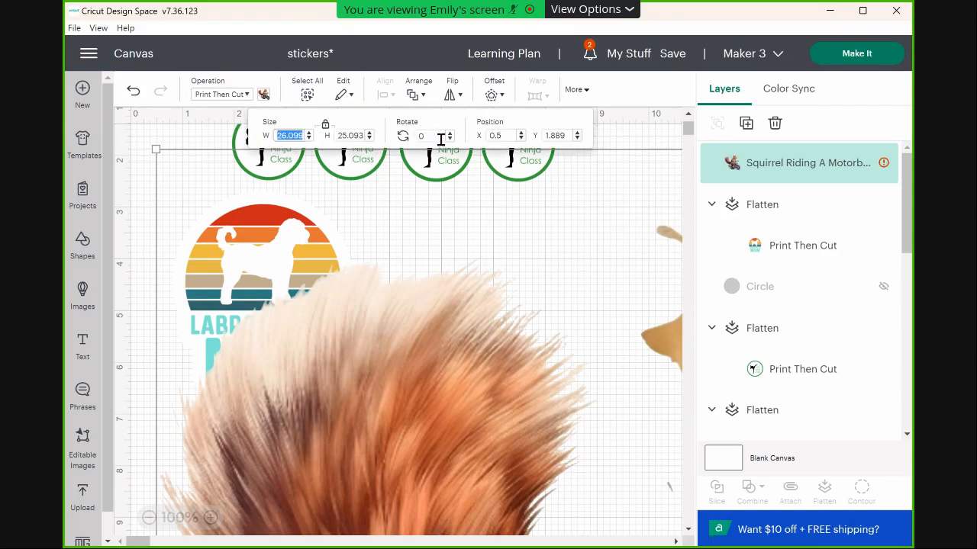
type("3")
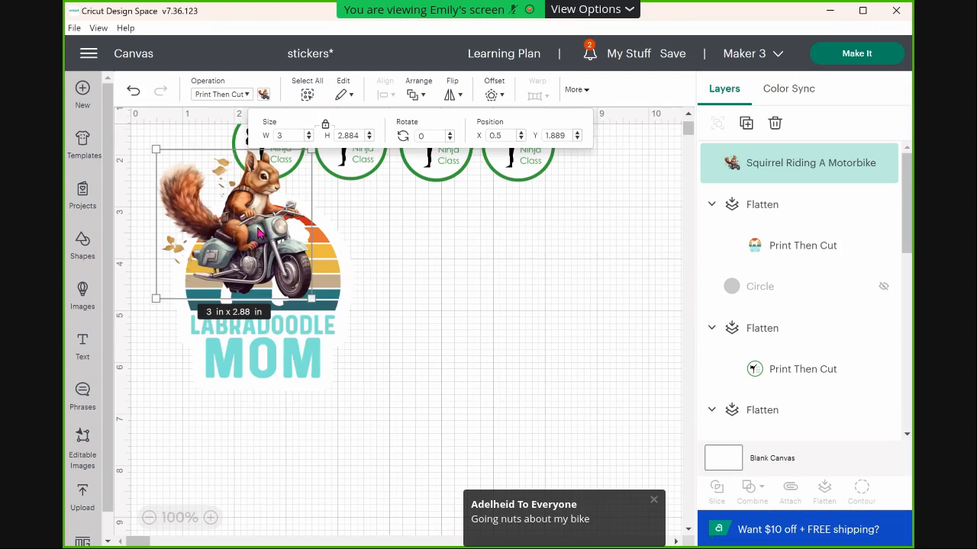
left_click_drag(258, 240, 504, 335)
left_click(581, 318)
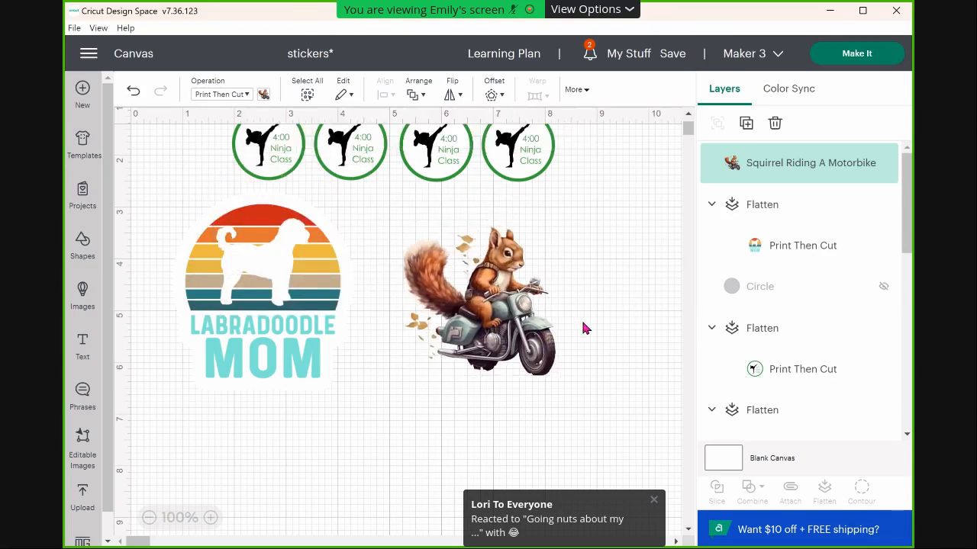
left_click(509, 335)
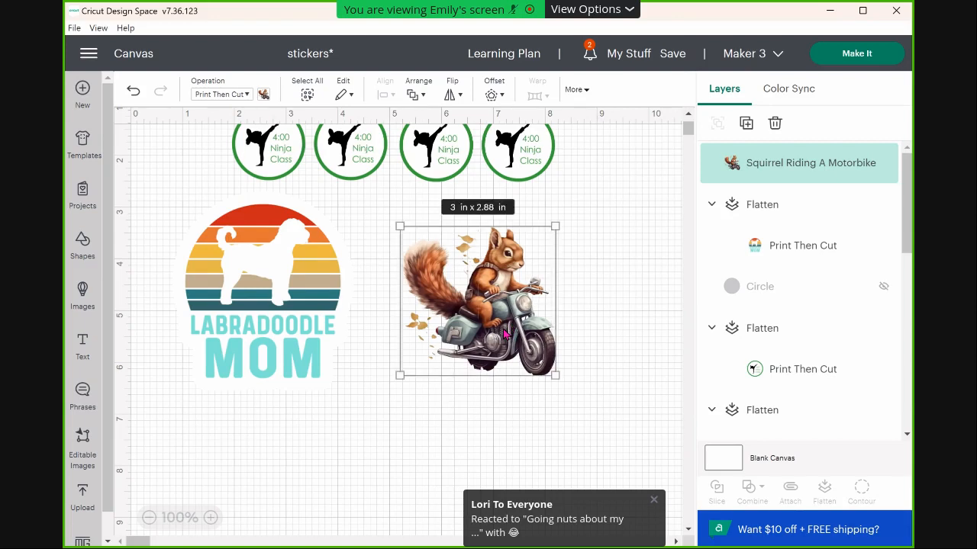
left_click_drag(504, 336, 519, 344)
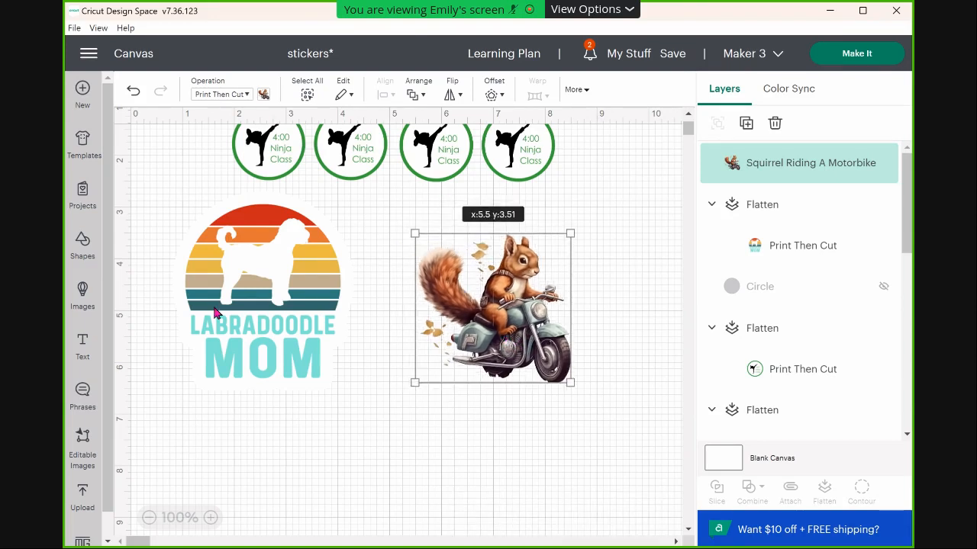
left_click(166, 290)
left_click(84, 246)
left_click(497, 351)
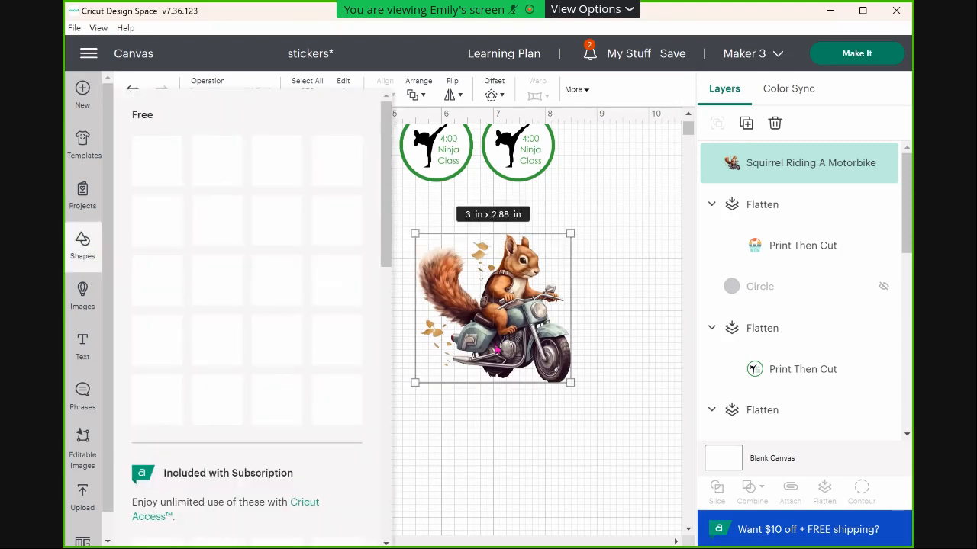
left_click(536, 340)
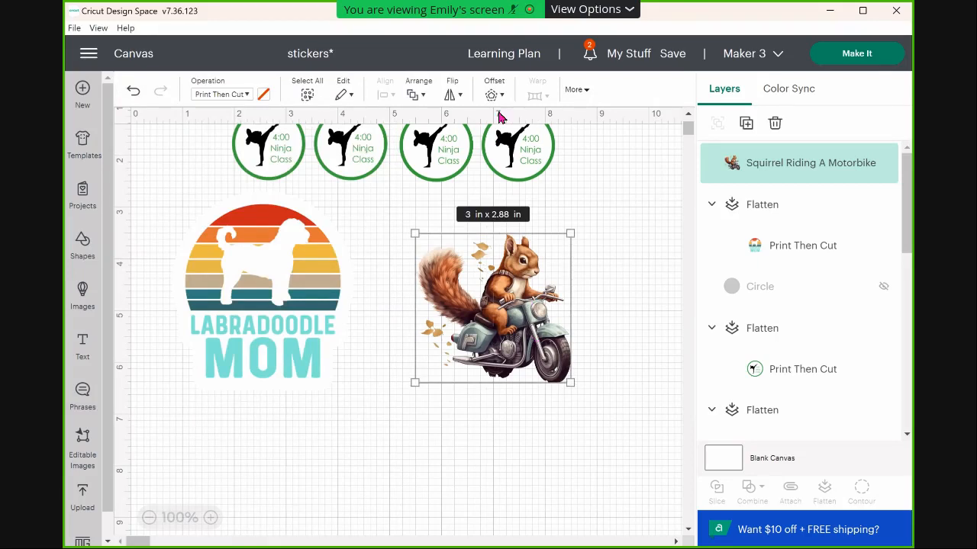
Step: Try a 0.25 in offset on the squirrel image, cancel it, and delete the image from the canvas
left_click(492, 95)
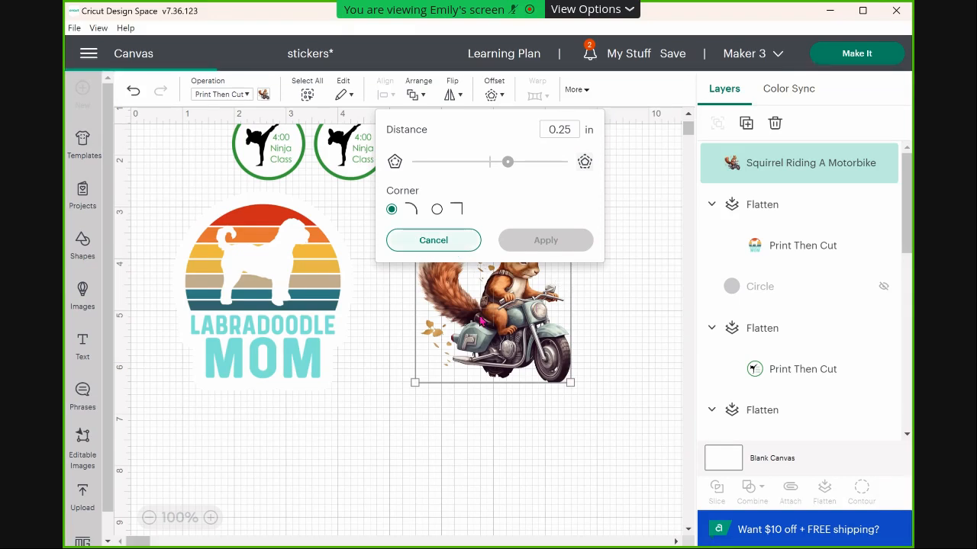
left_click(543, 314)
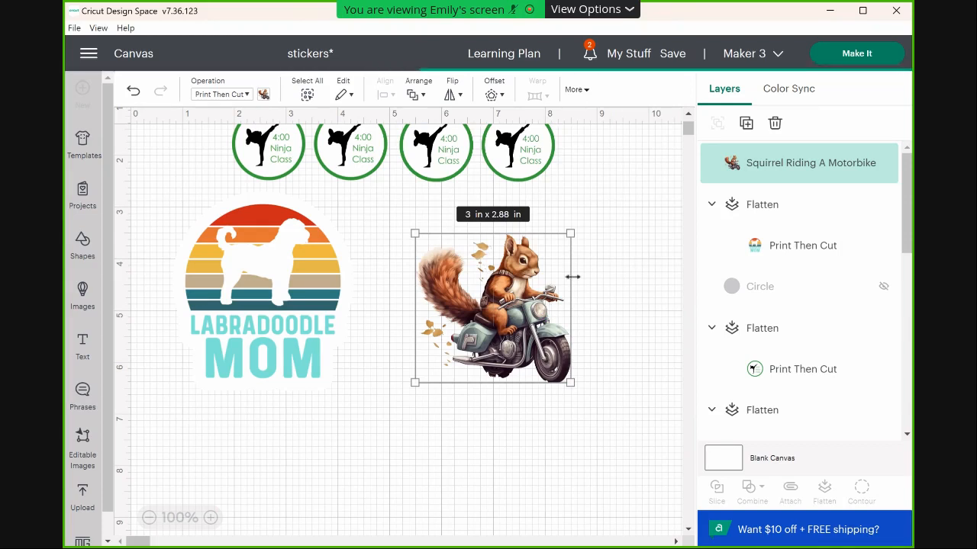
key("Delete")
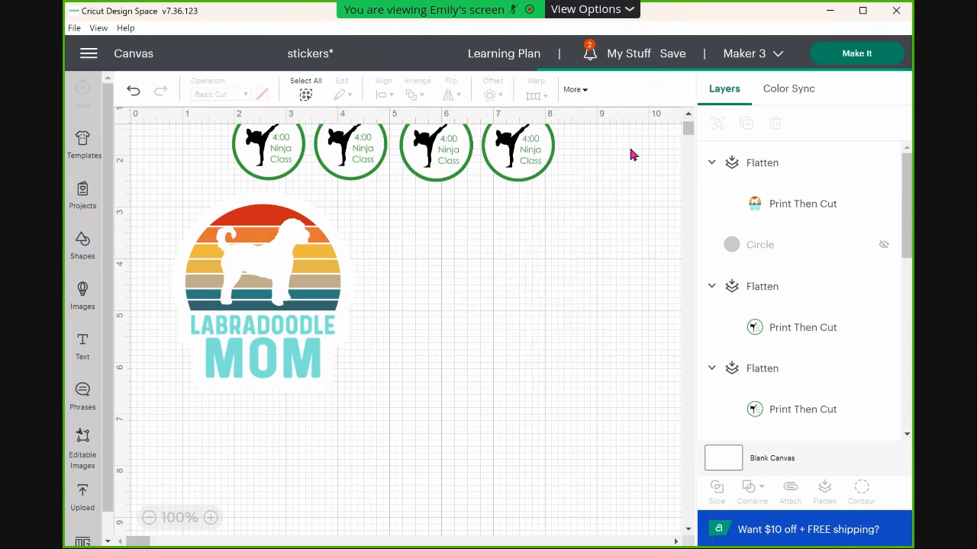
Step: Duplicate the Labradoodle Mom sticker together with the row of four ninja class stickers above it, and save the project
left_click_drag(582, 161, 177, 293)
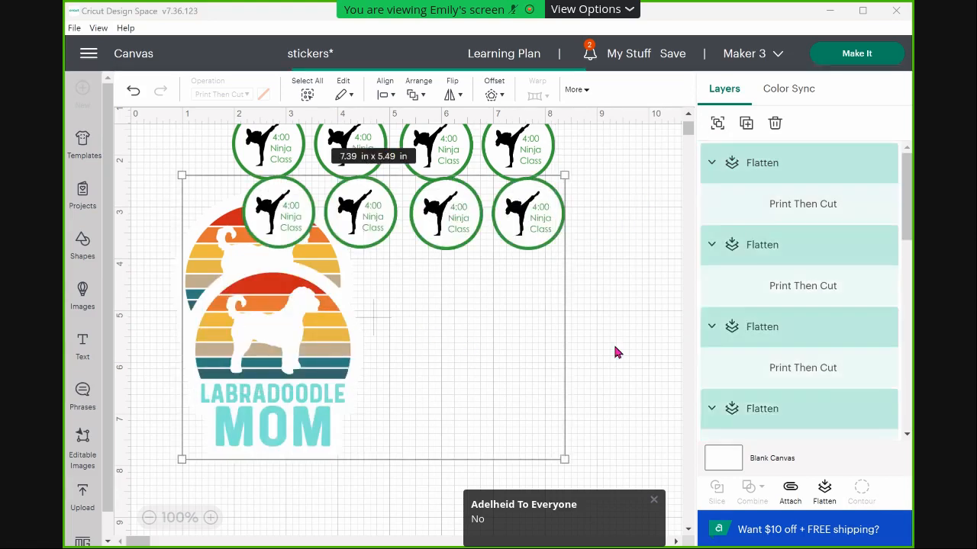
left_click(622, 160)
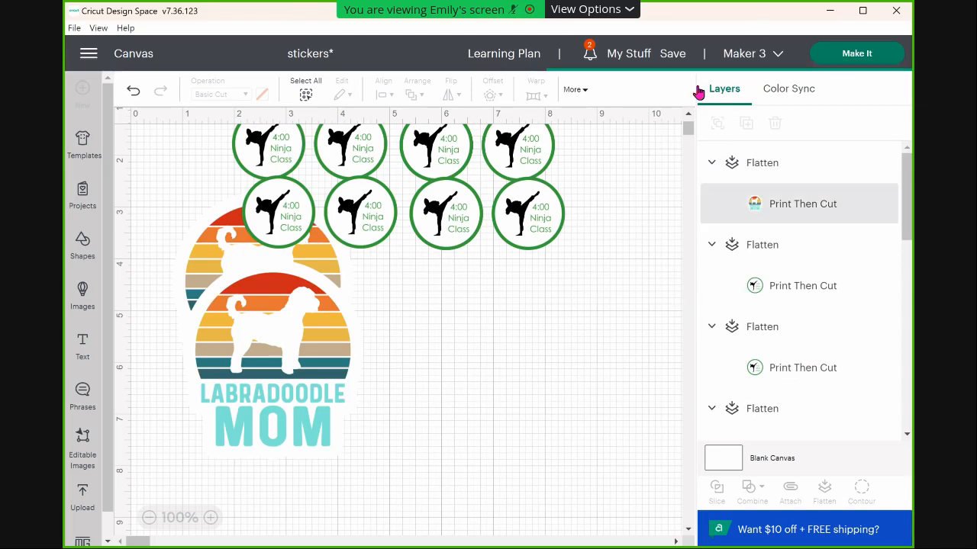
left_click(675, 55)
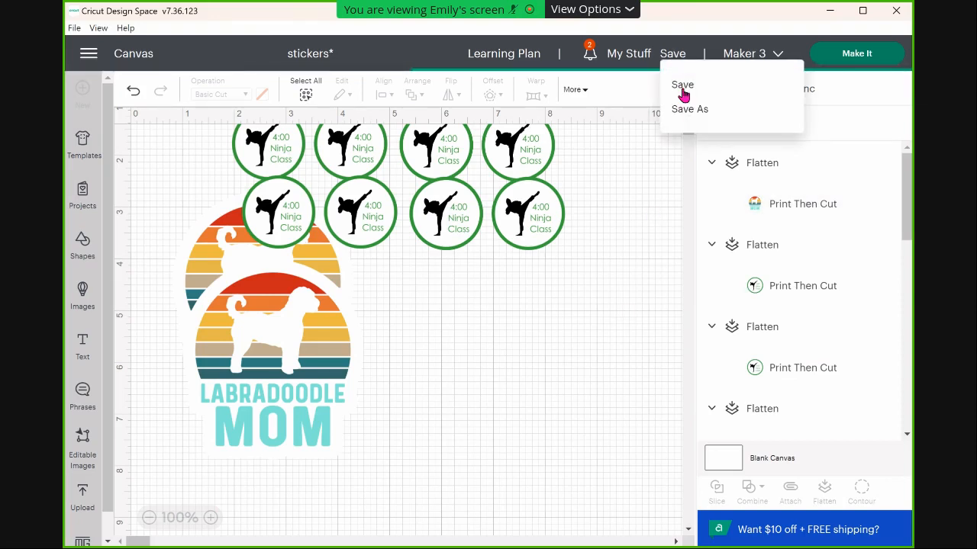
Step: Send the project to mat preparation and, on mat 1, move the first ninja sticker of the third row up against the row above
left_click(827, 60)
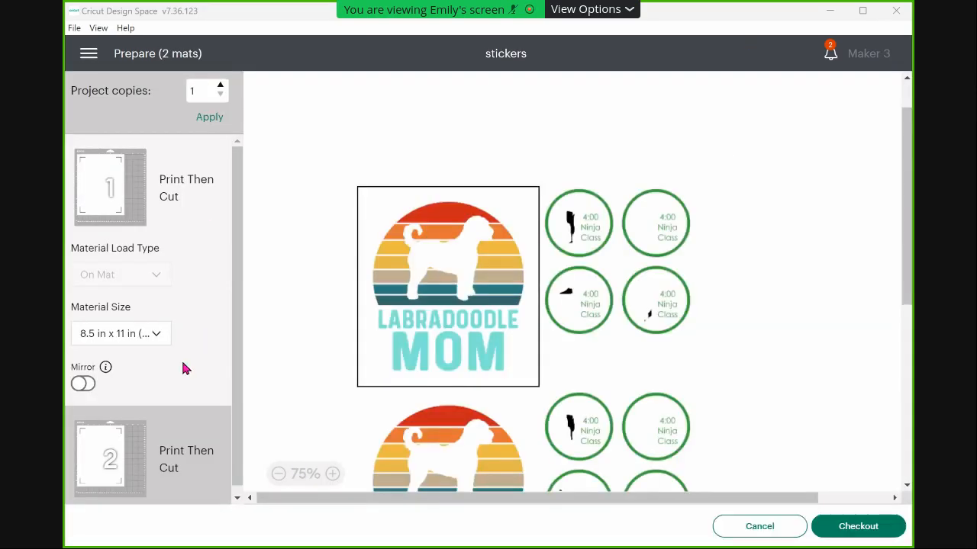
left_click(109, 447)
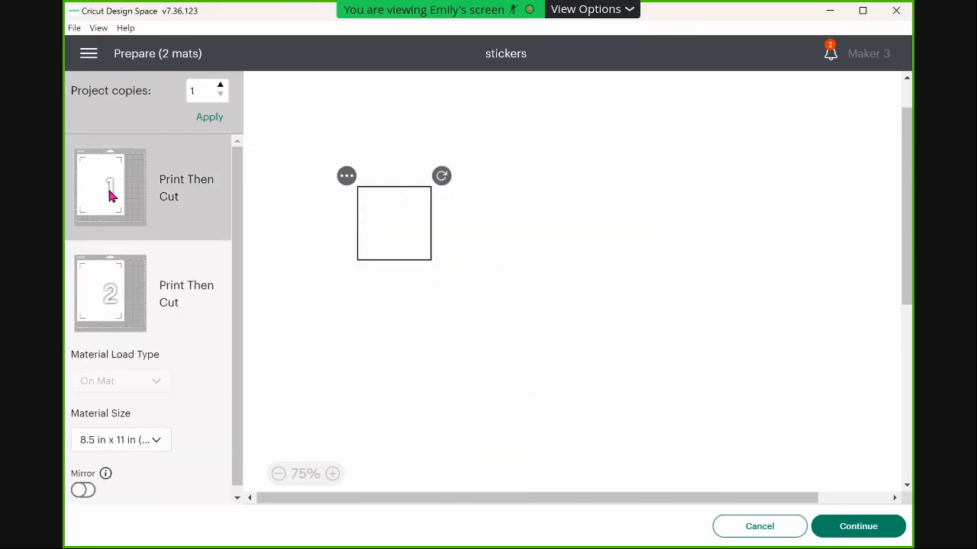
left_click(122, 204)
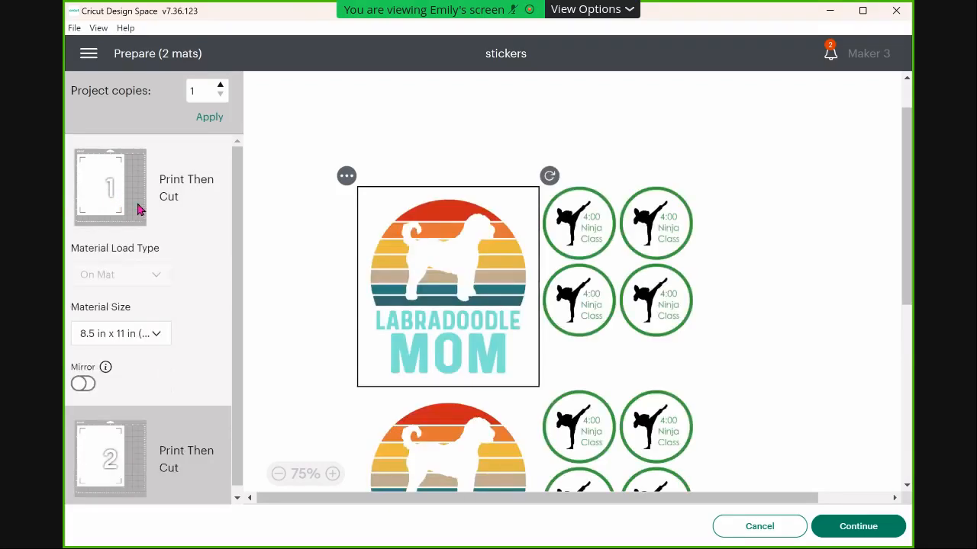
left_click(279, 474)
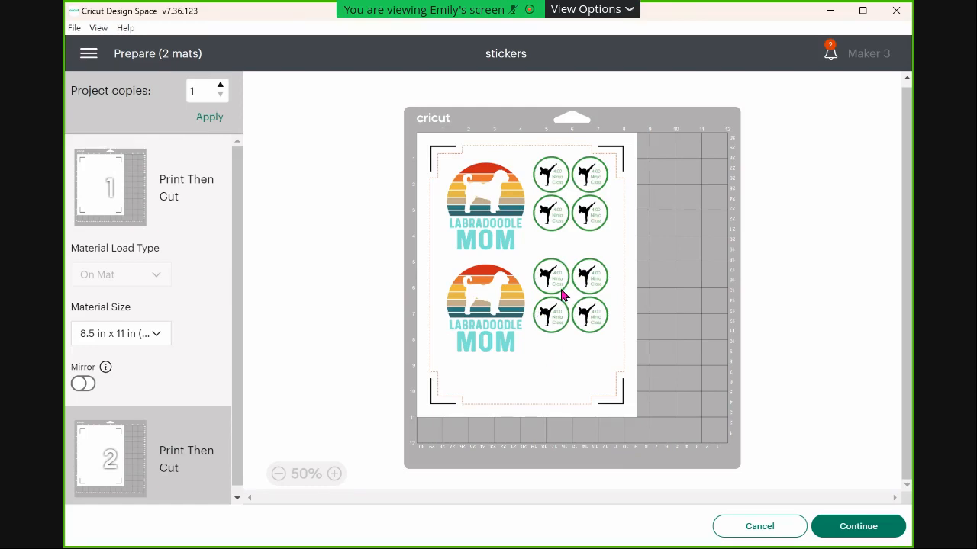
left_click(552, 279)
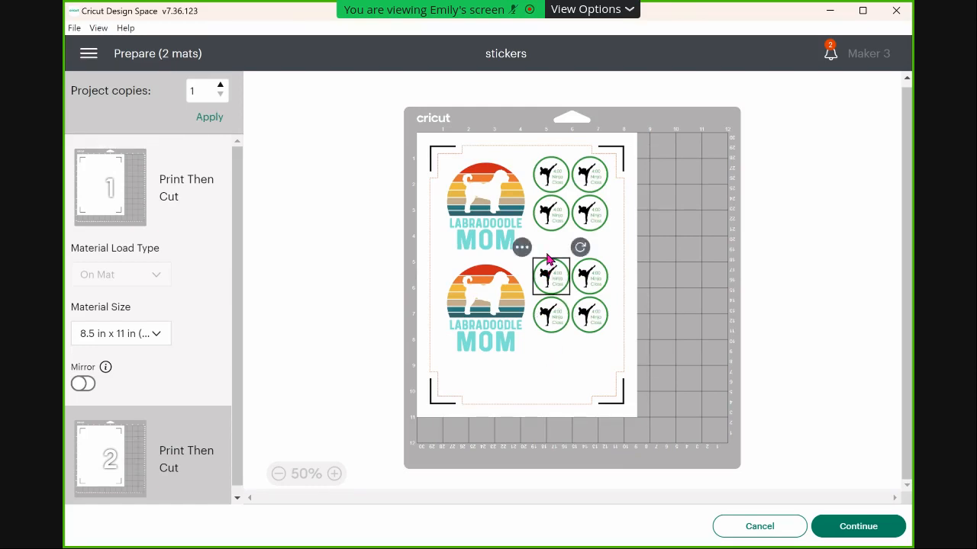
left_click_drag(547, 259, 547, 241)
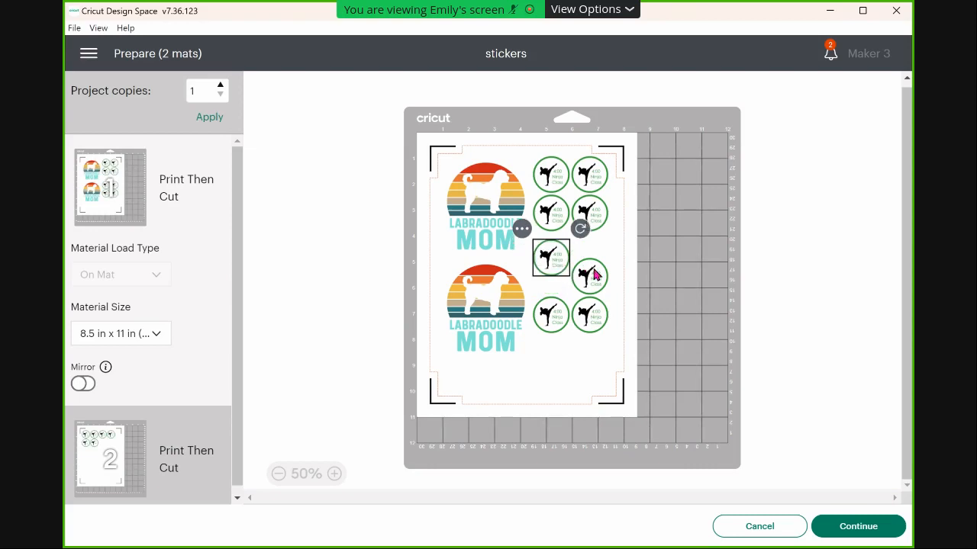
Step: Shift the second ninja sticker of the third row on mat 1 up beside the first one, toward the row above
key("ctrl+z")
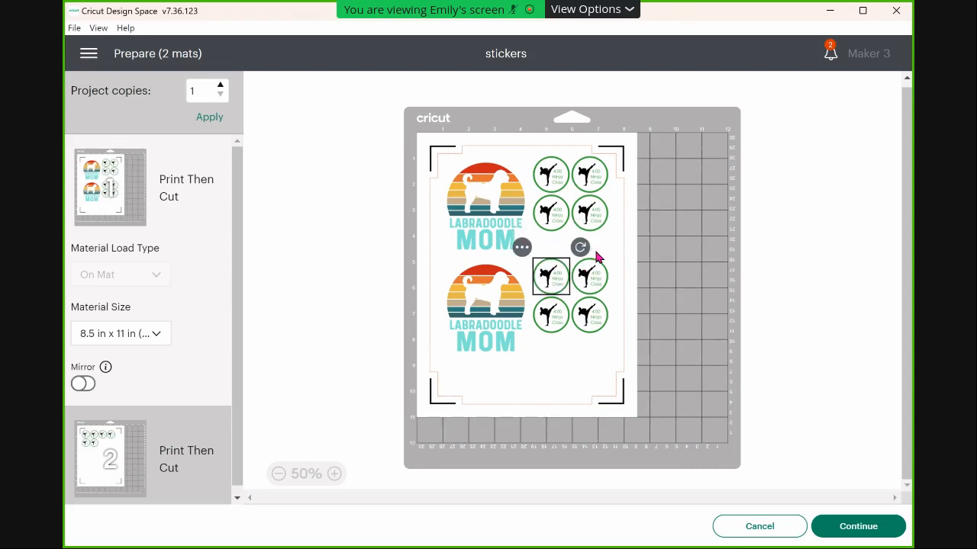
left_click_drag(592, 278, 596, 252)
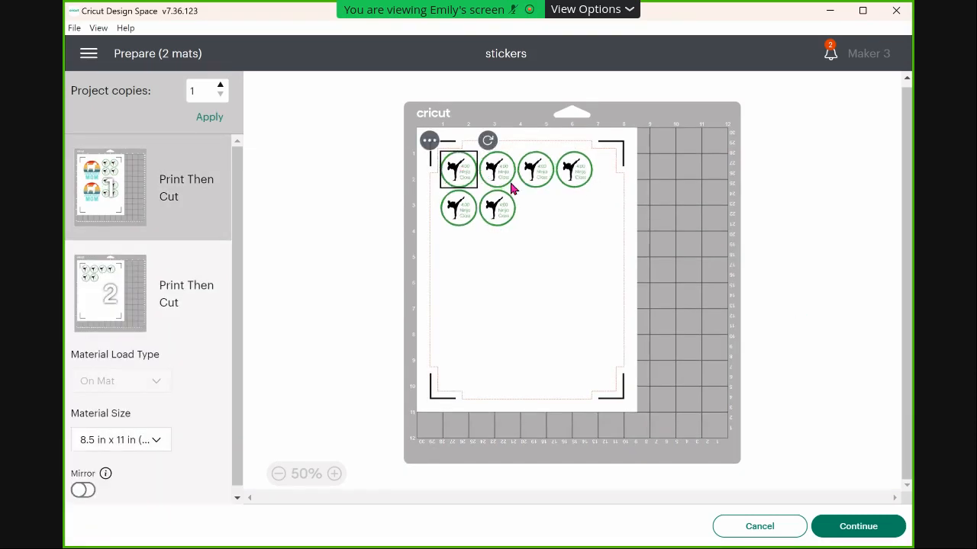
Step: Take the first ninja sticker of the upper row on mat 2 and move it to mat 1
left_click(517, 189)
left_click_drag(459, 169, 547, 209)
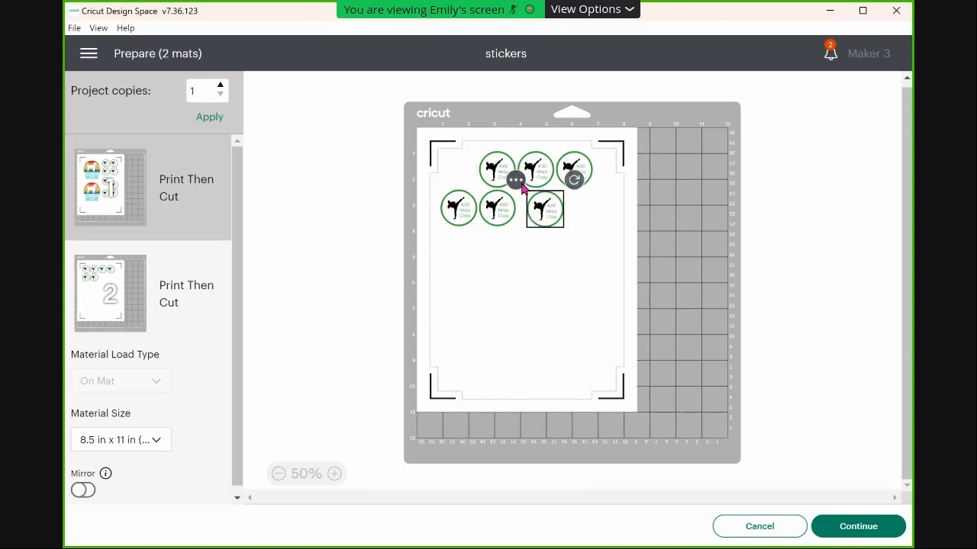
left_click(517, 181)
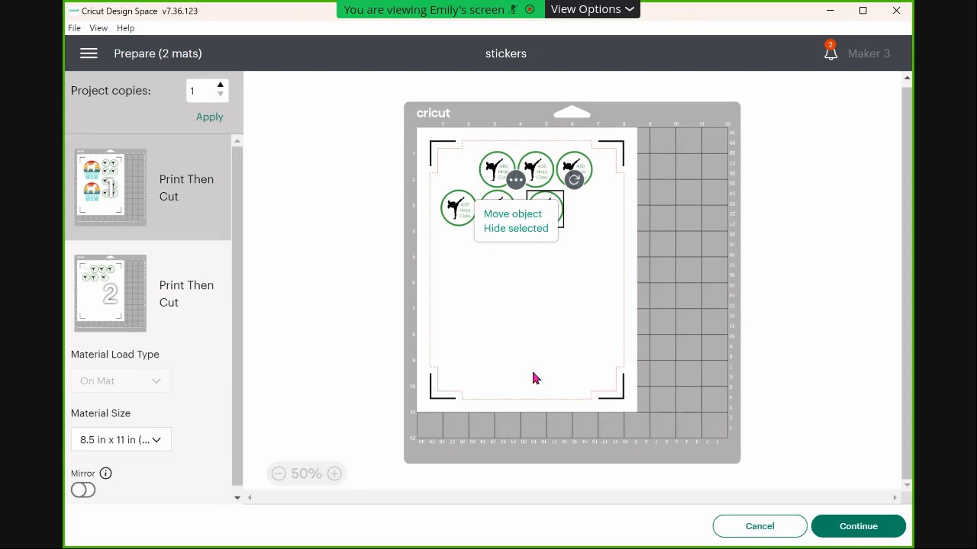
left_click(513, 213)
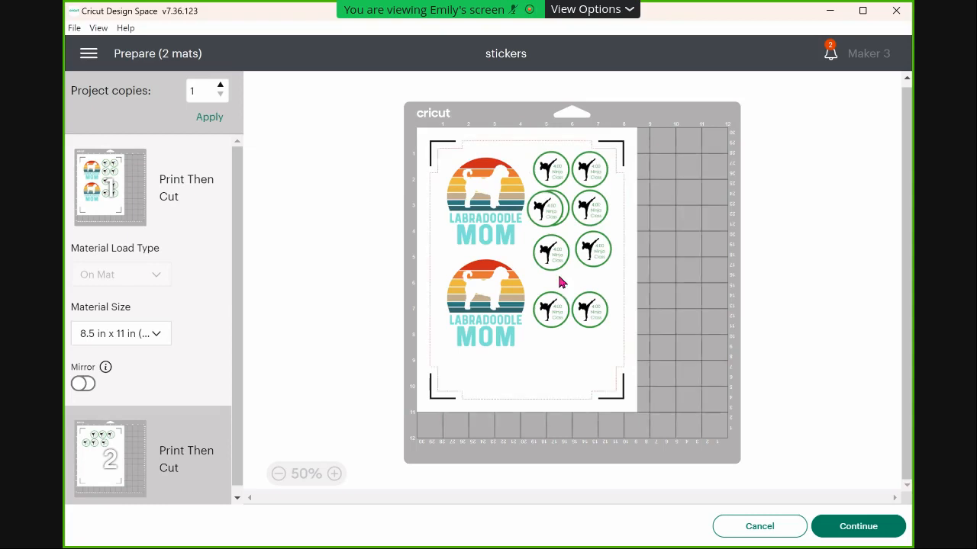
Step: Arrange the added sticker in the fourth row on mat 1, shifting its neighbour up and the overlapped sticker down to a fifth row
left_click(538, 209)
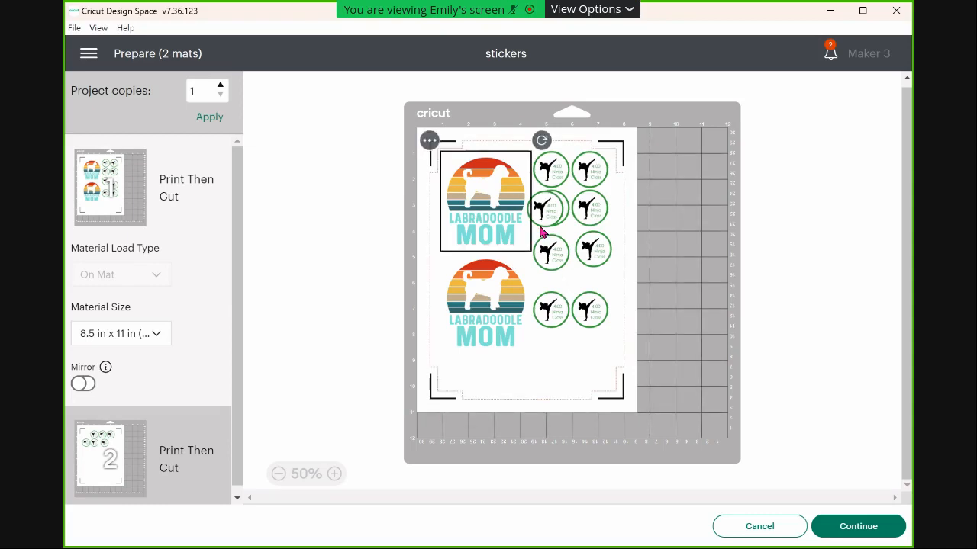
left_click_drag(544, 208, 547, 300)
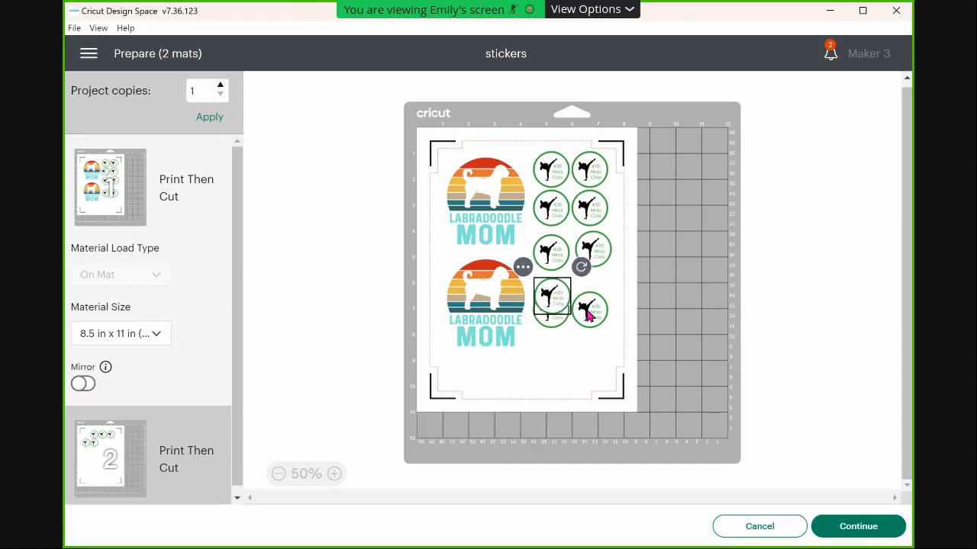
left_click_drag(597, 298, 603, 283)
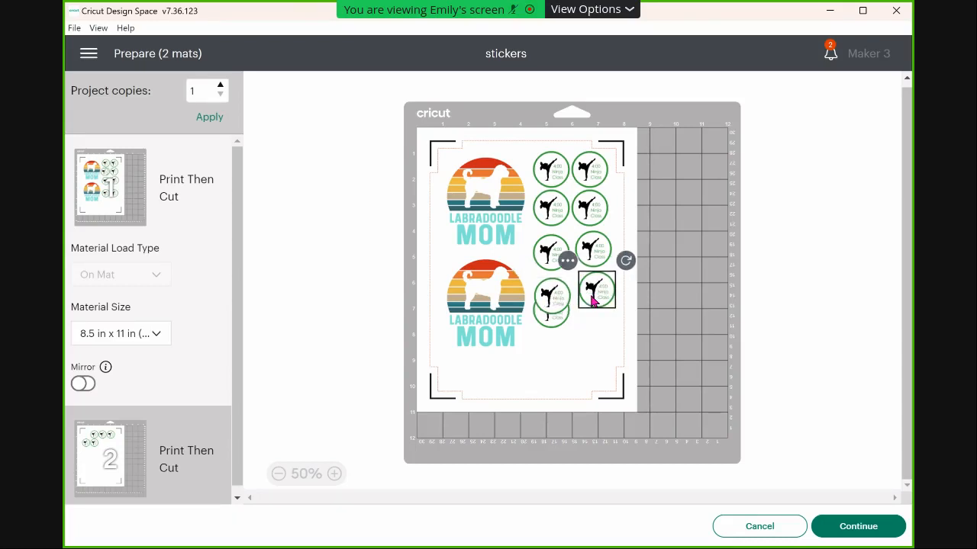
left_click(551, 321)
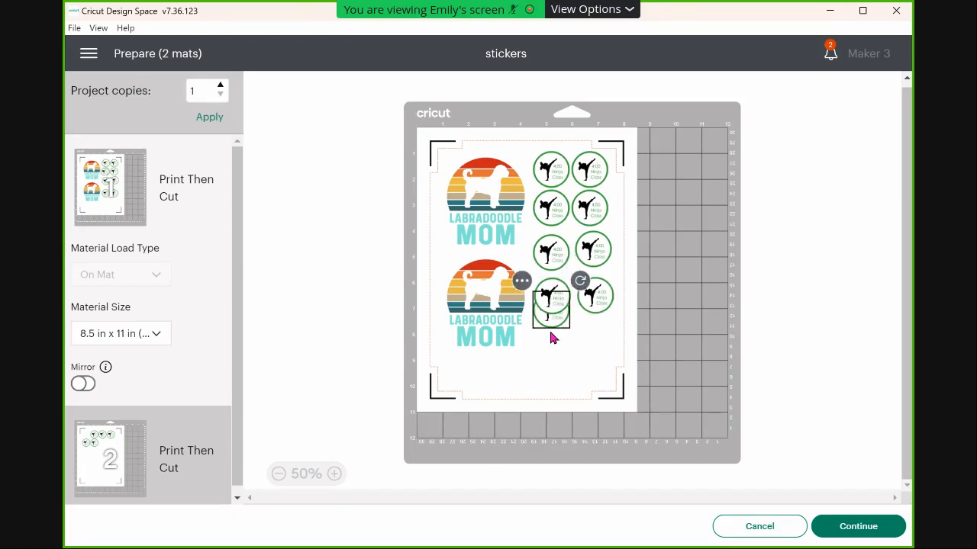
left_click_drag(557, 325, 561, 357)
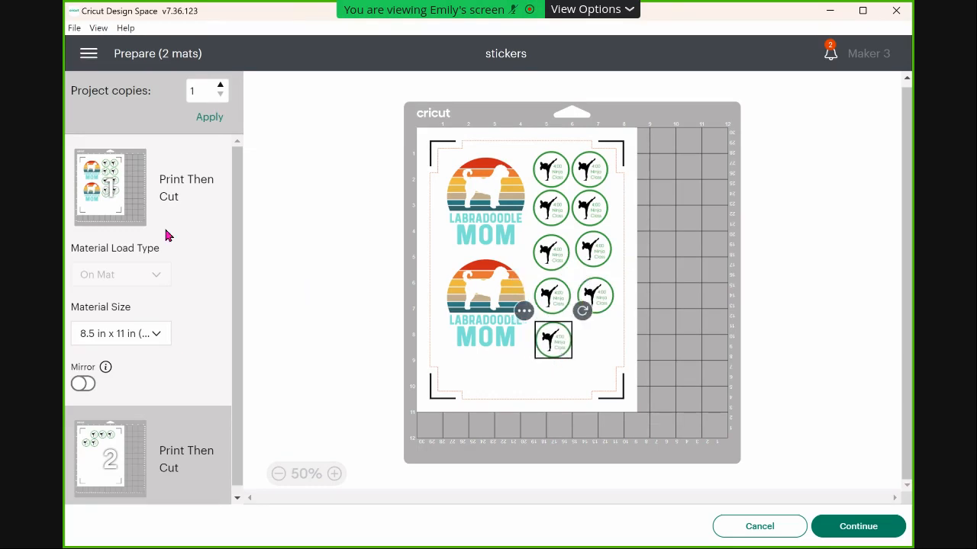
Step: Send the first remaining ninja sticker of mat 2's upper row over to mat 1
left_click(116, 456)
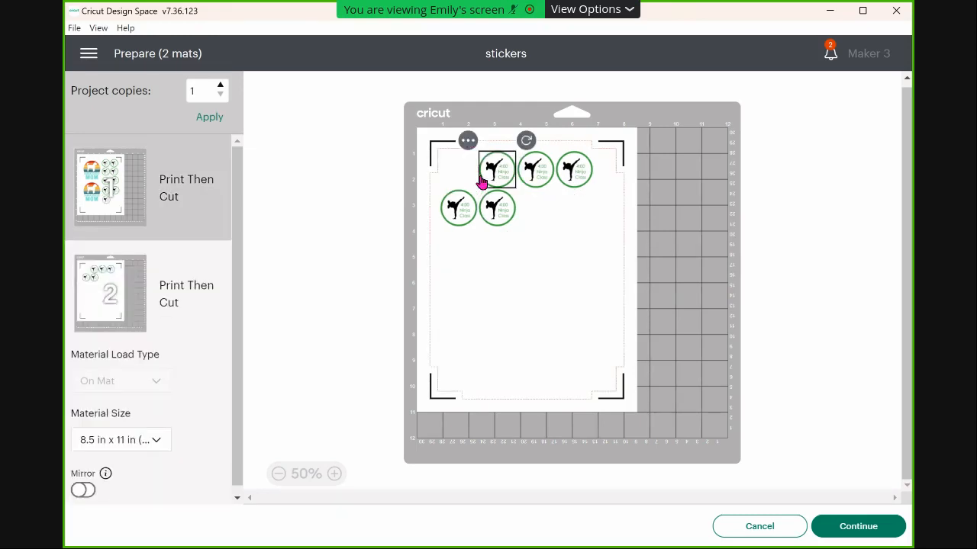
right_click(482, 182)
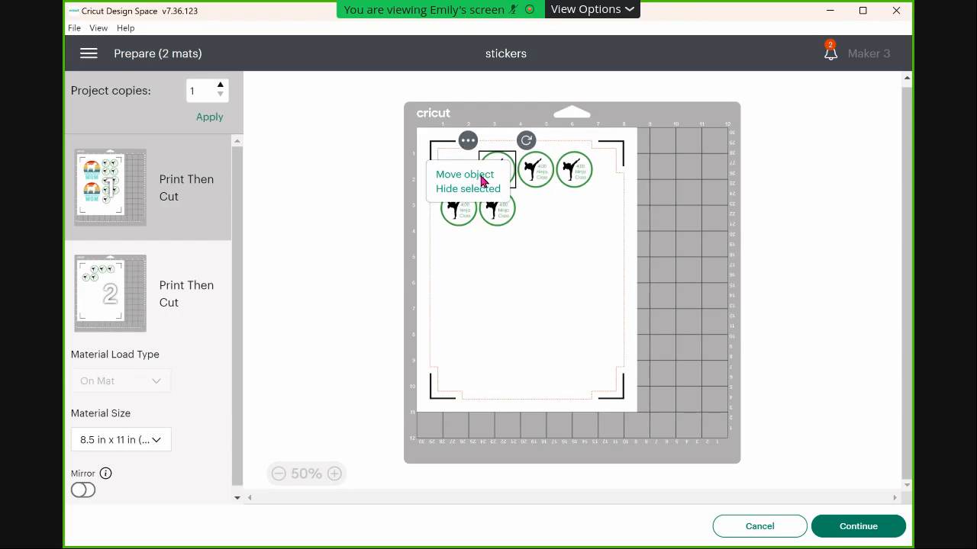
left_click(481, 180)
left_click(289, 205)
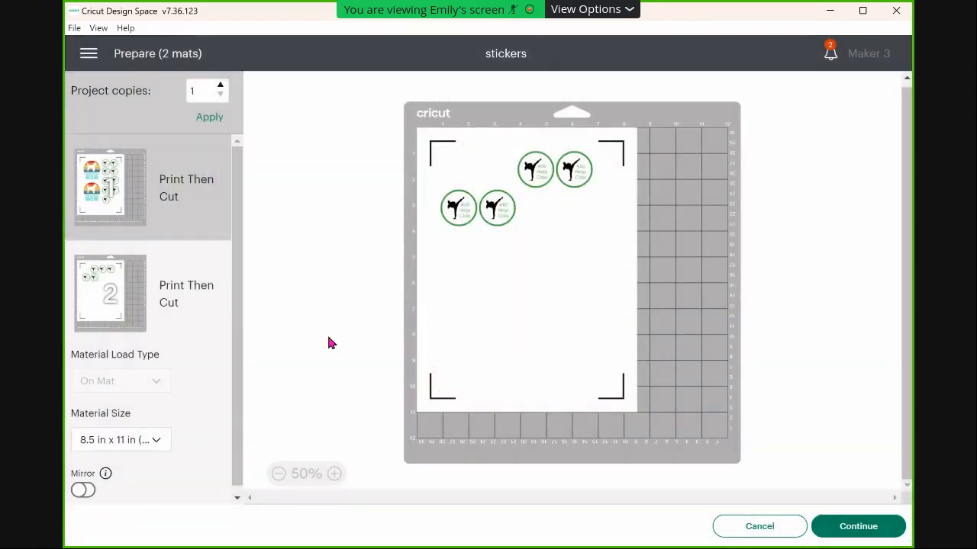
Step: Place the newly added ninja sticker beside the one in mat 1's fifth row and continue to the make stage
left_click(489, 200)
left_click_drag(498, 172, 595, 355)
left_click(549, 344)
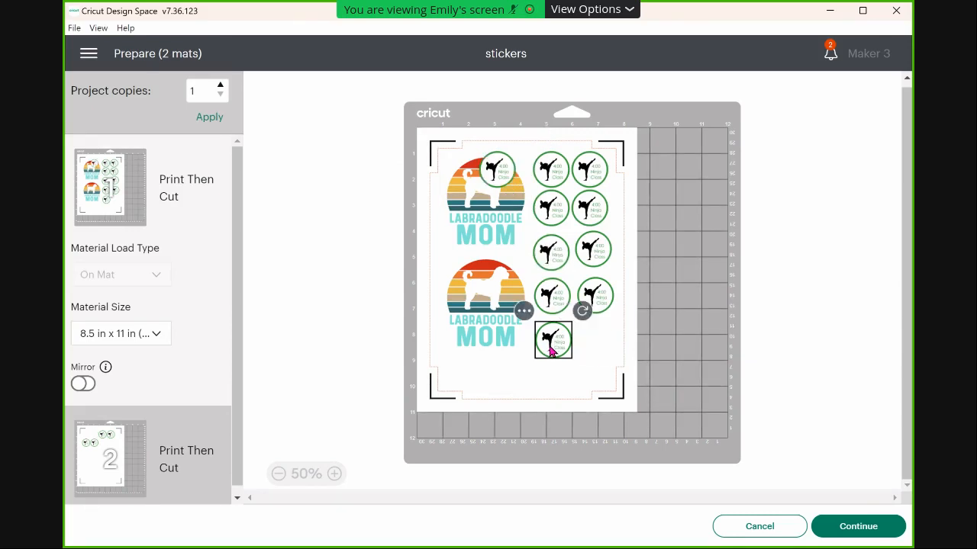
left_click(624, 356)
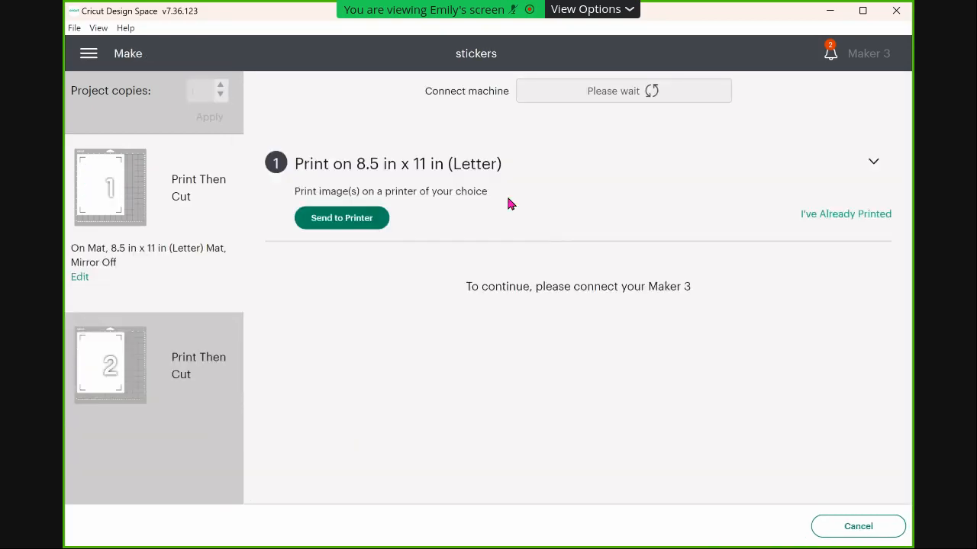
Step: Send mat 1 to the EPSONC823C0 (XP-15000 Series) printer with the system dialog option turned on
left_click(356, 223)
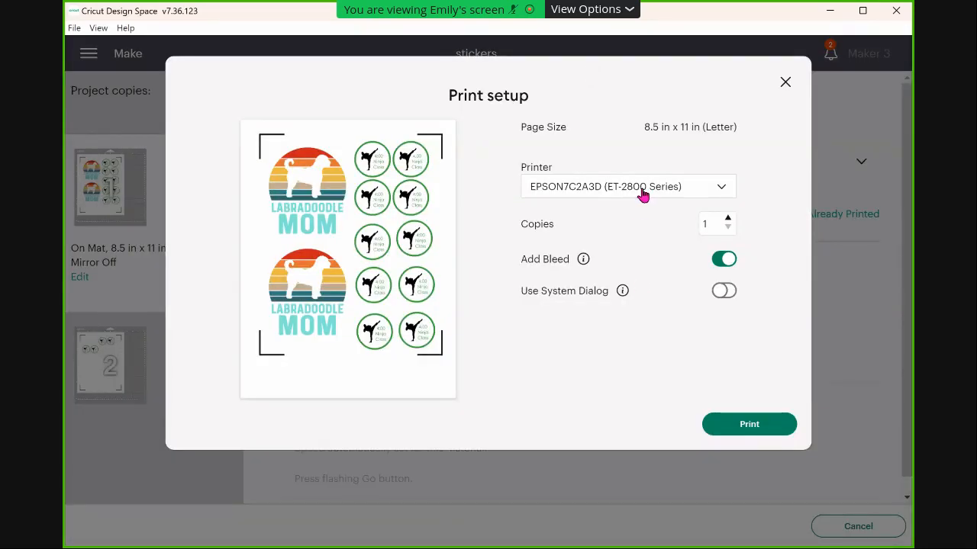
left_click(643, 191)
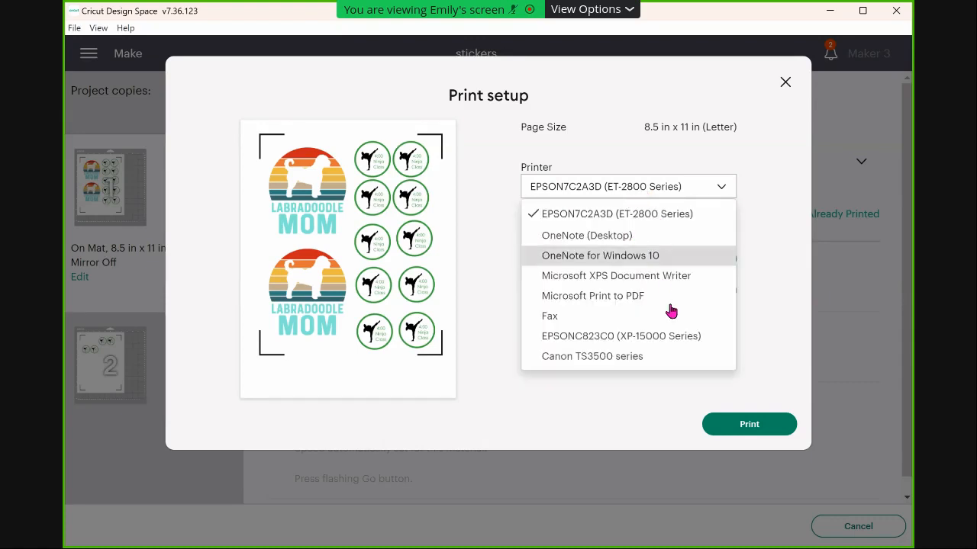
left_click(684, 343)
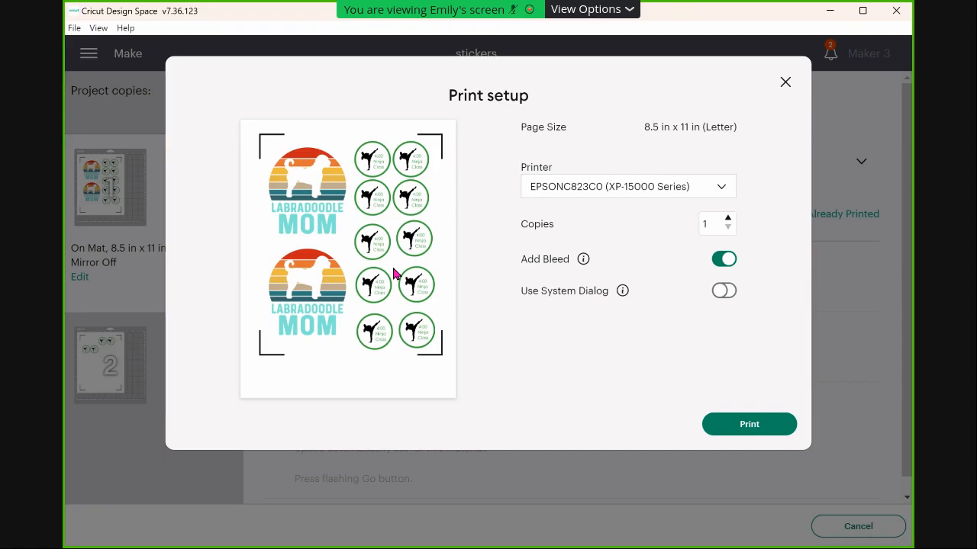
left_click(725, 291)
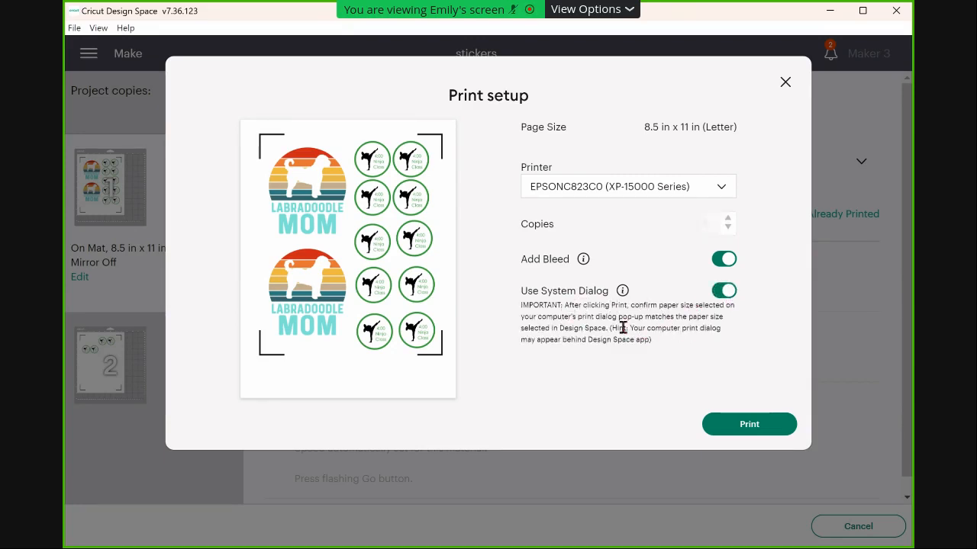
left_click(744, 426)
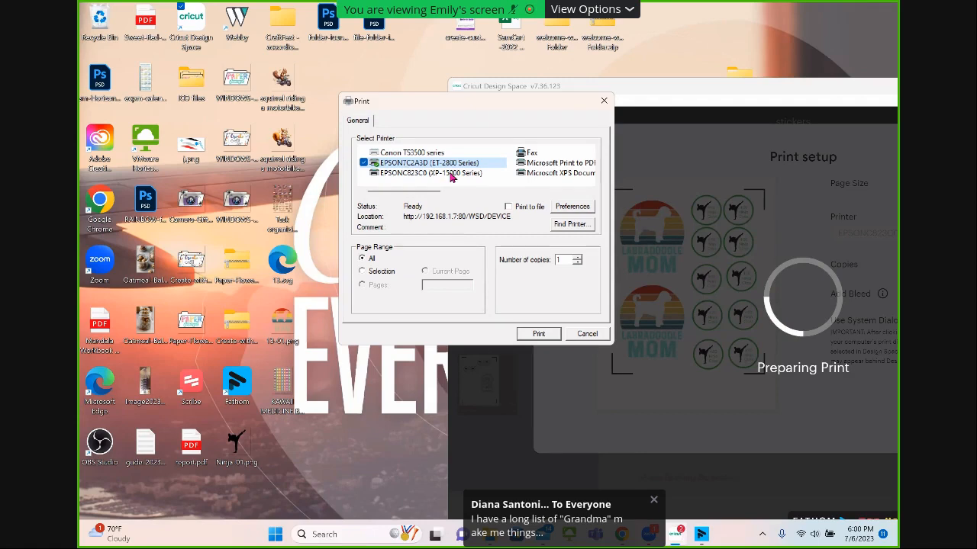
Step: Select the EPSONC823C0 (XP-15000 Series) printer in the system print dialog and open its preferences
left_click(363, 174)
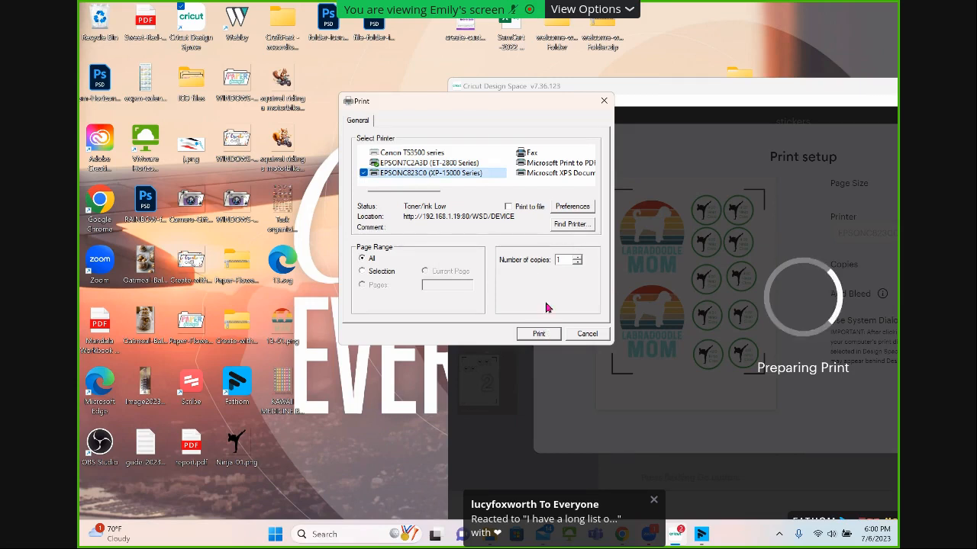
left_click(571, 207)
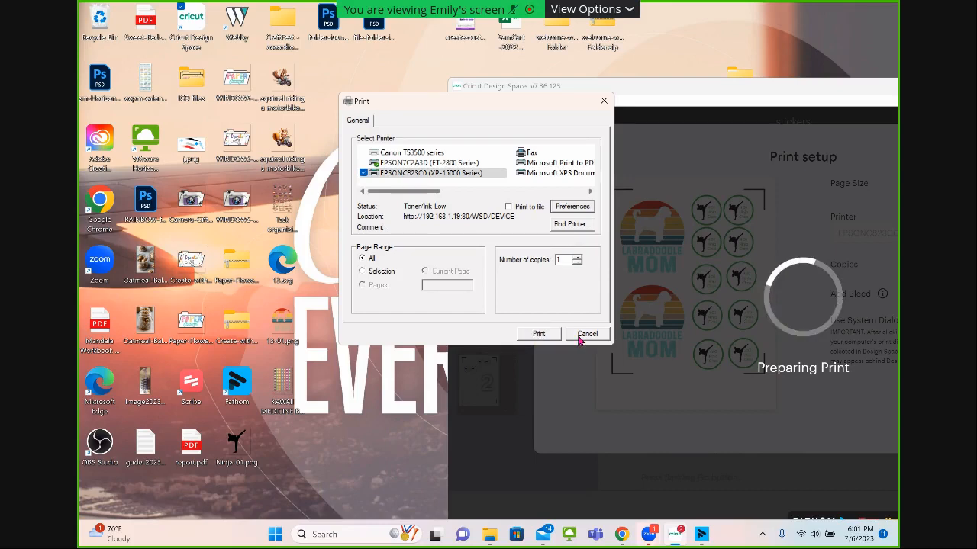
left_click(571, 206)
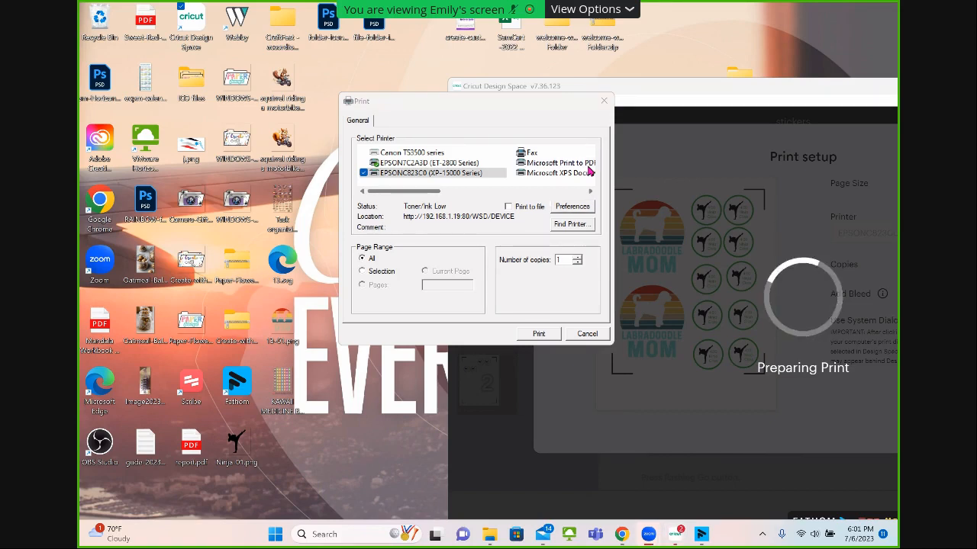
left_click(574, 206)
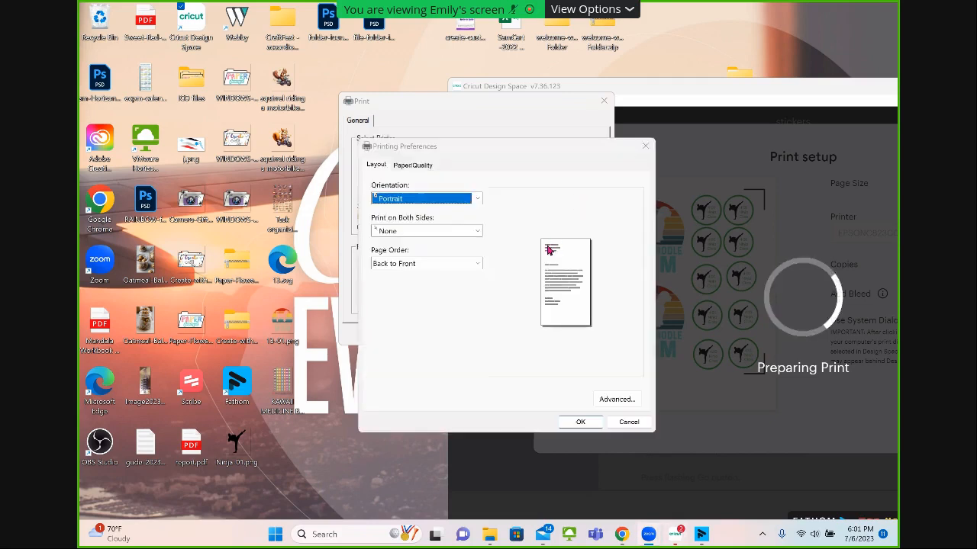
Step: Set the paper source to Rear feed and the media to Photo paper (high gloss)
left_click(417, 166)
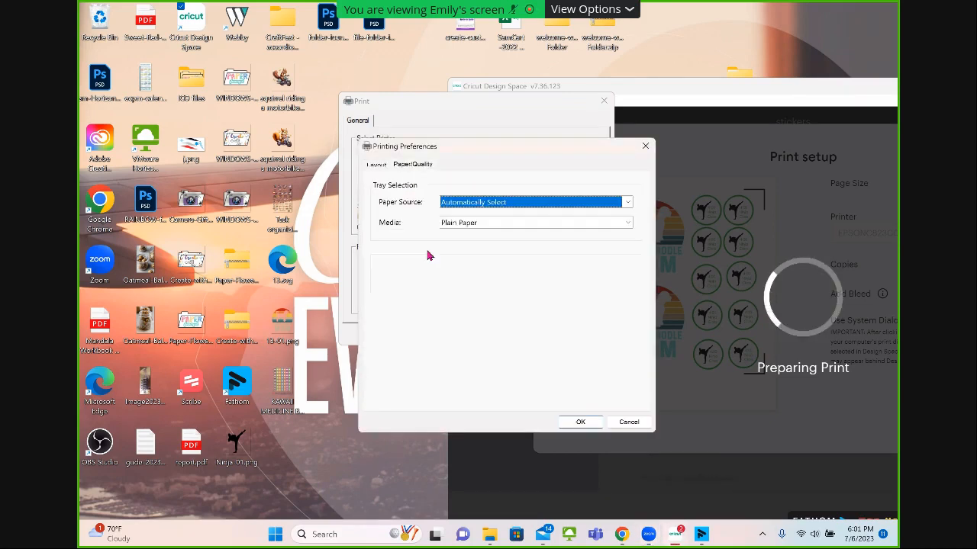
left_click(526, 225)
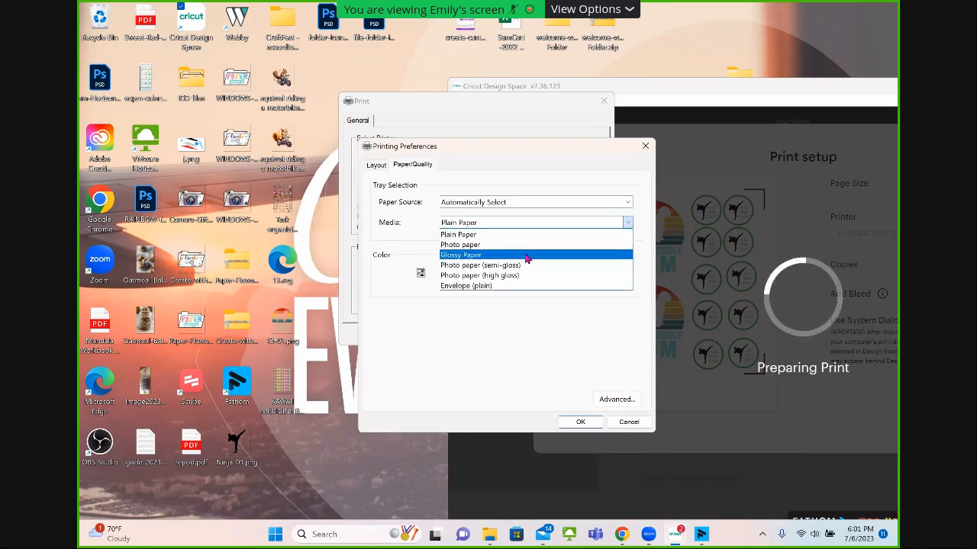
left_click(526, 257)
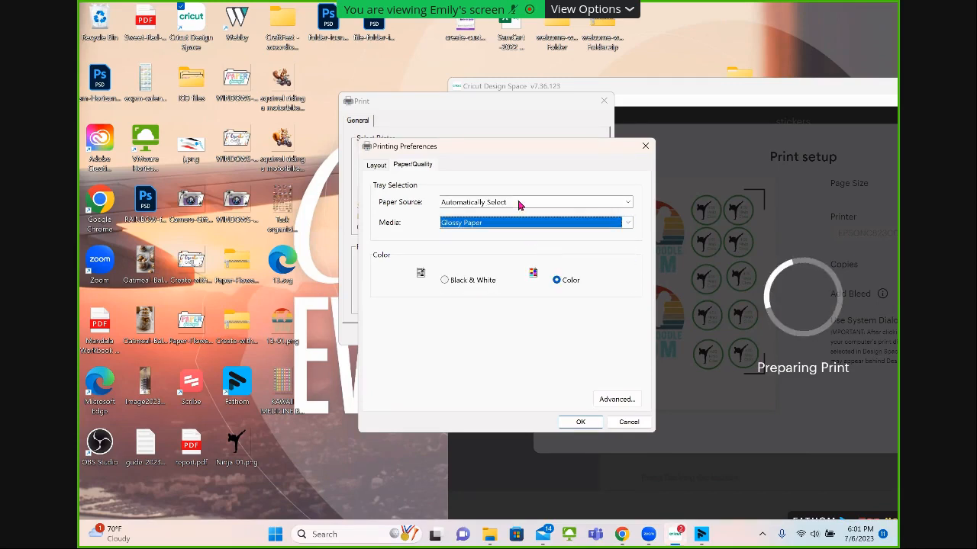
left_click(519, 202)
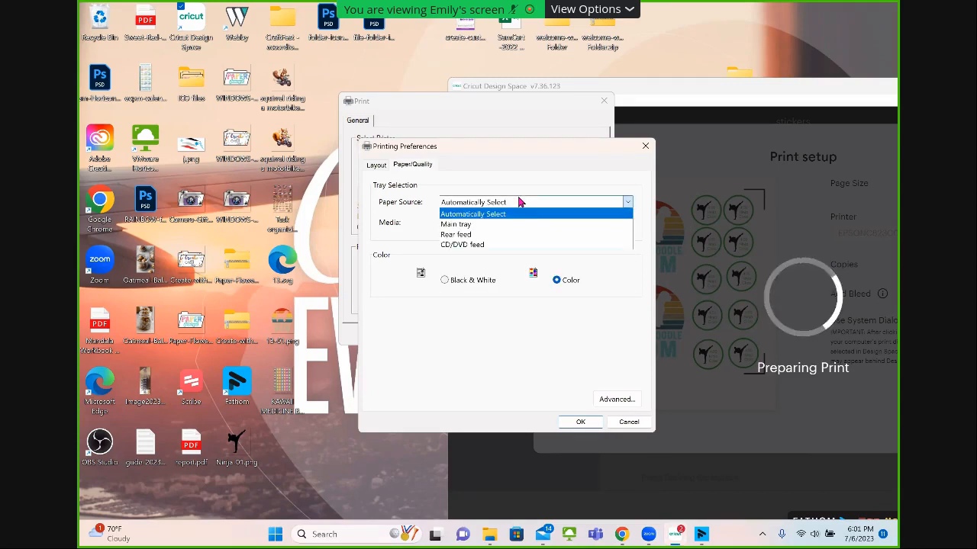
left_click(511, 235)
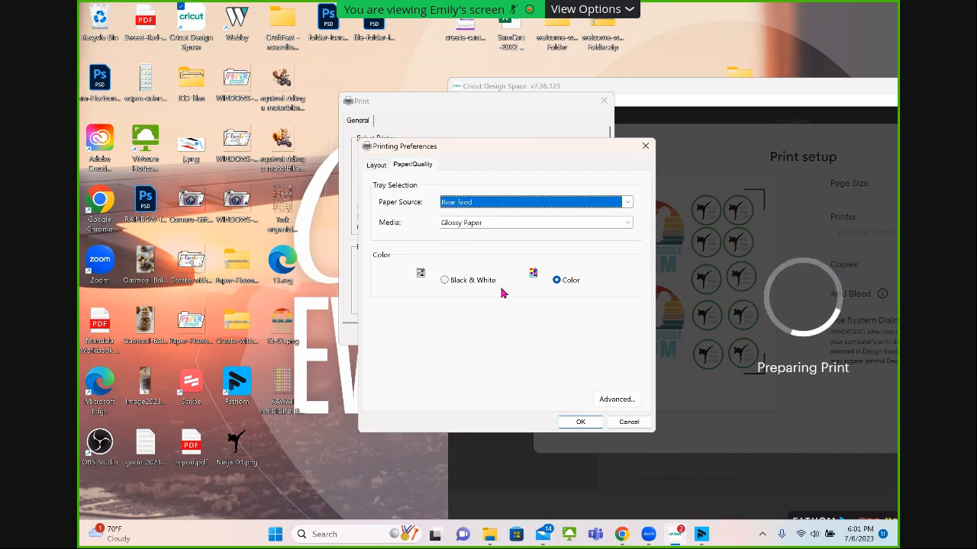
left_click(513, 222)
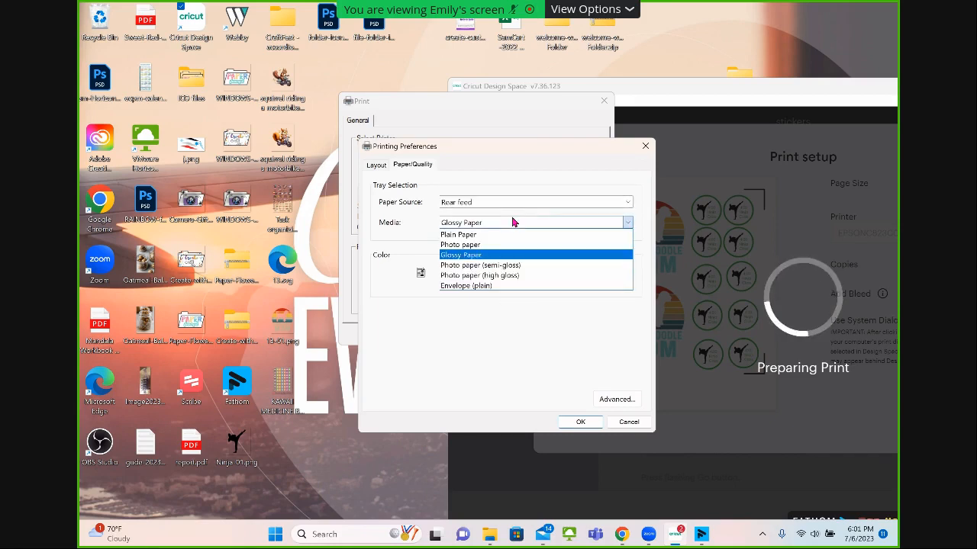
left_click(509, 277)
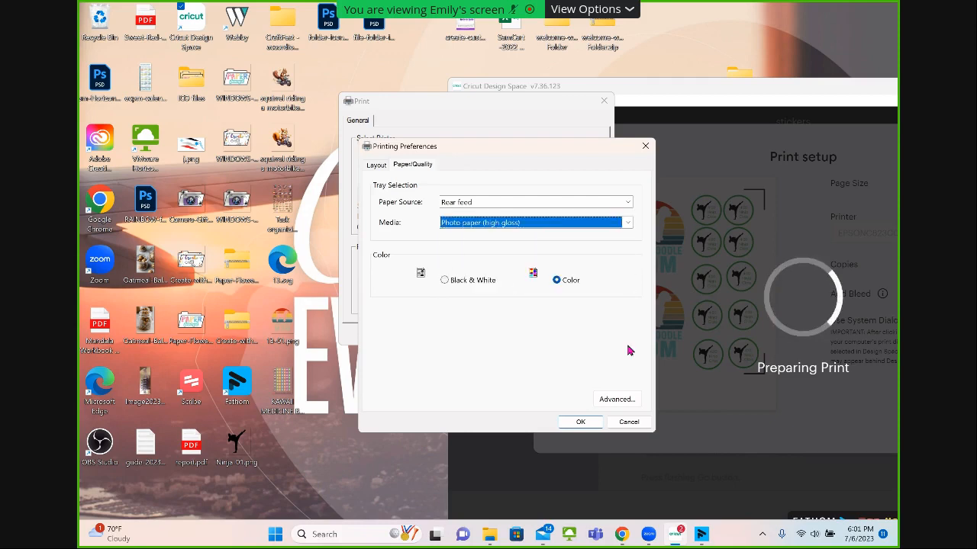
Step: Set the advanced paper size to Letter and output quality to High quality, and print the sticker sheet
left_click(624, 399)
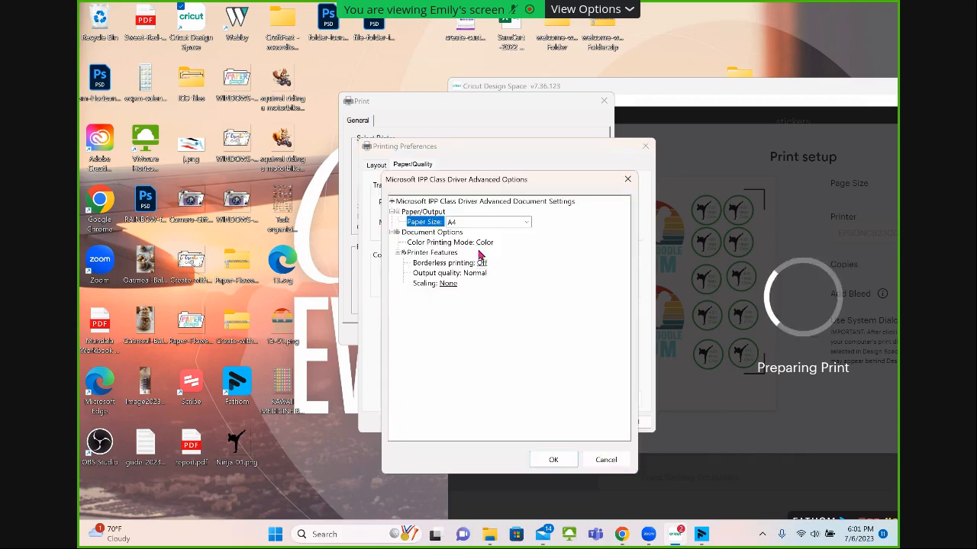
left_click(488, 222)
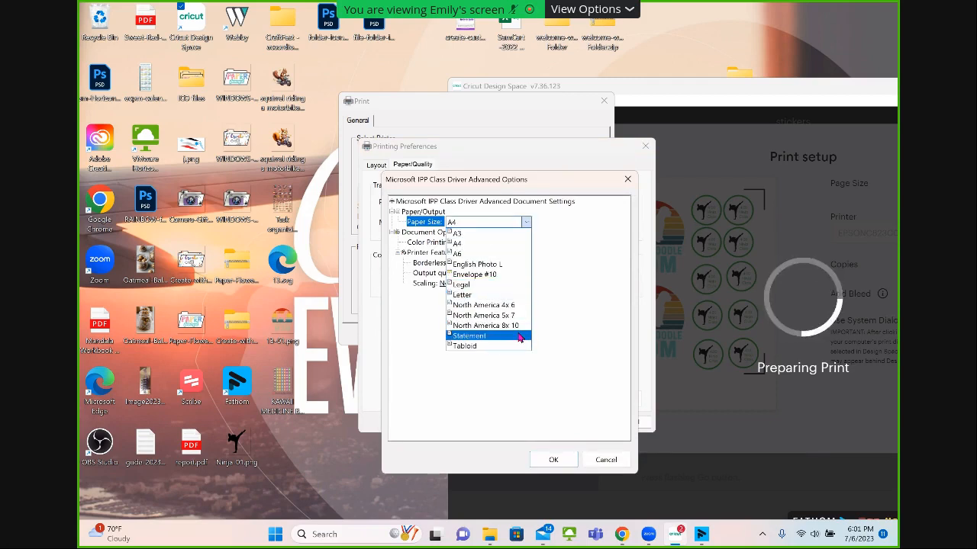
left_click(514, 296)
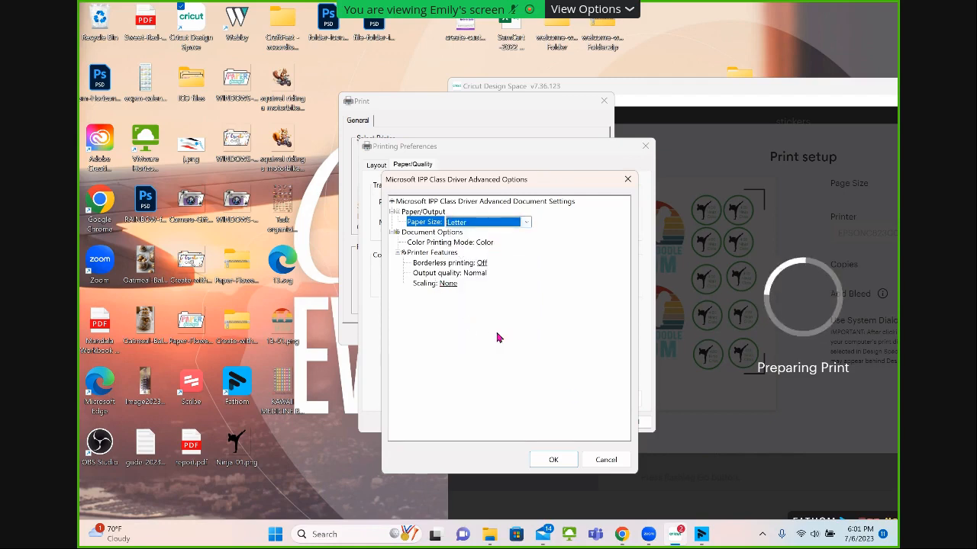
left_click(475, 273)
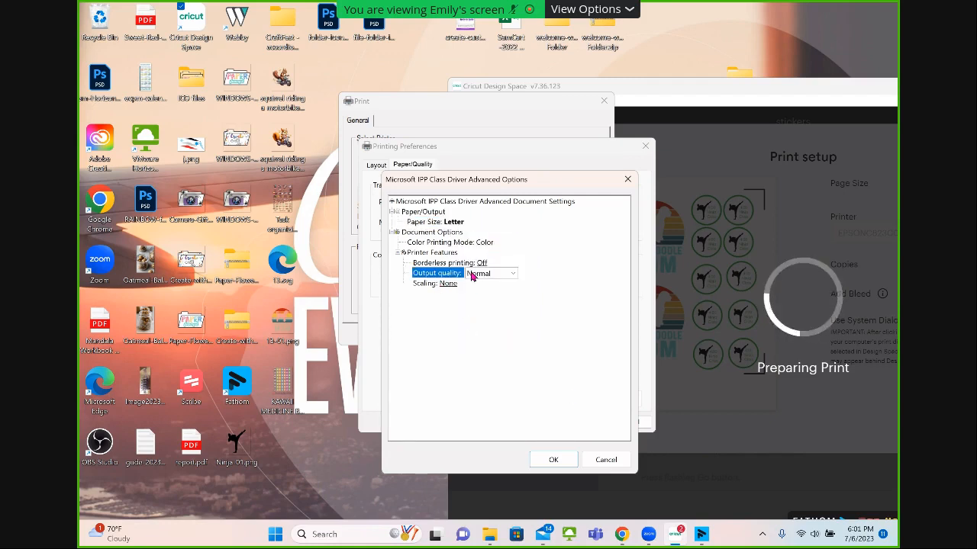
left_click(477, 274)
left_click(481, 298)
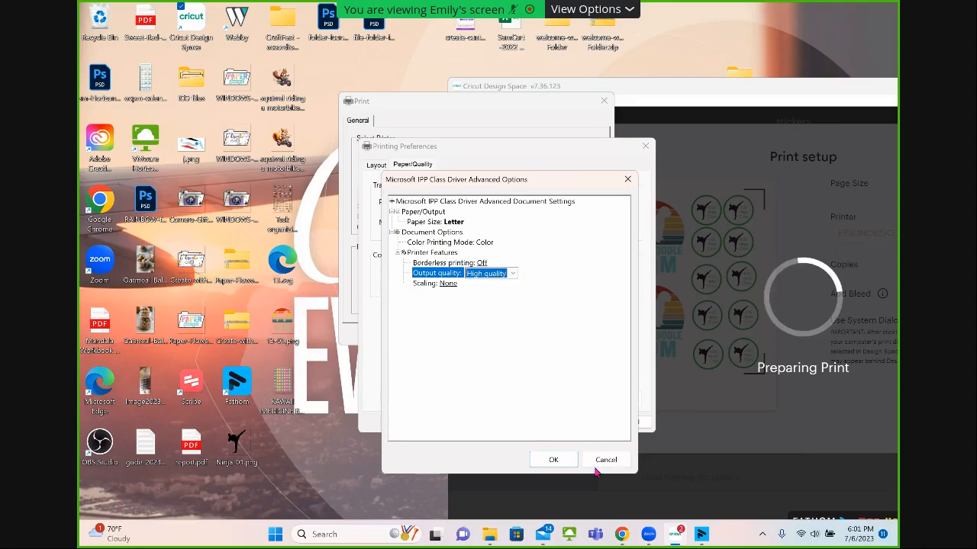
left_click(558, 461)
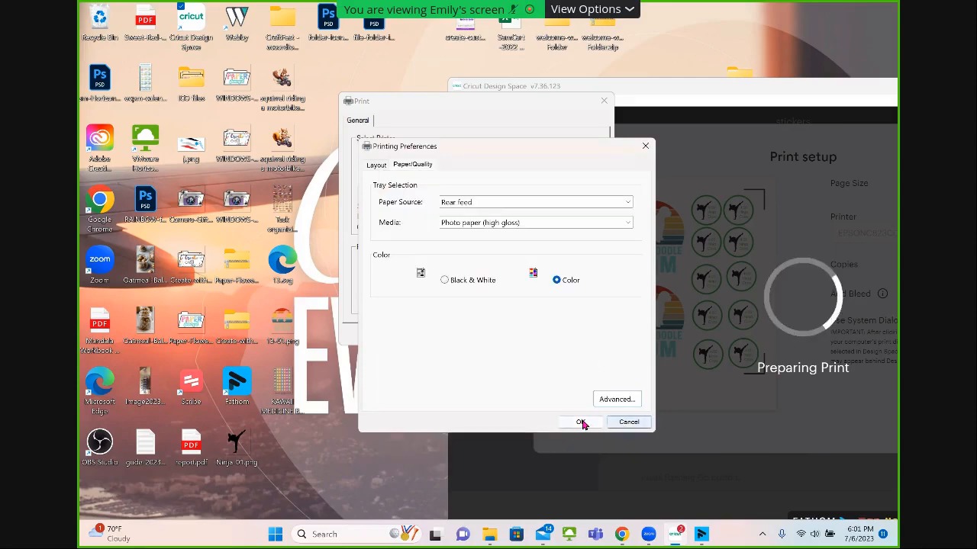
left_click(581, 422)
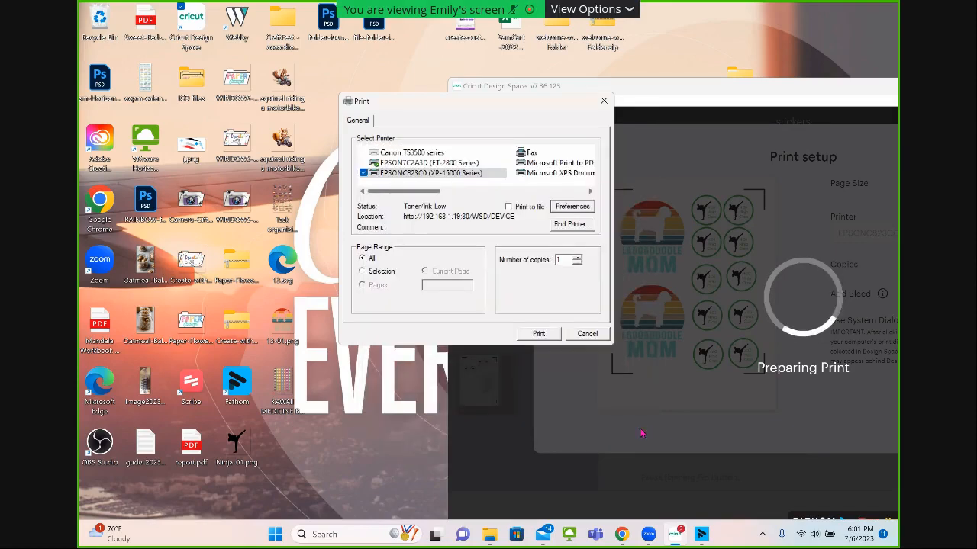
left_click(535, 334)
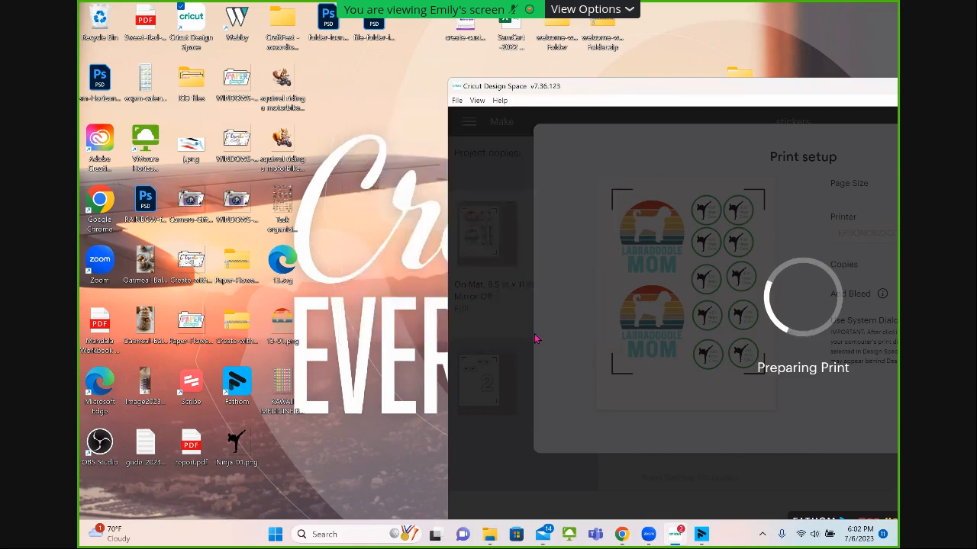